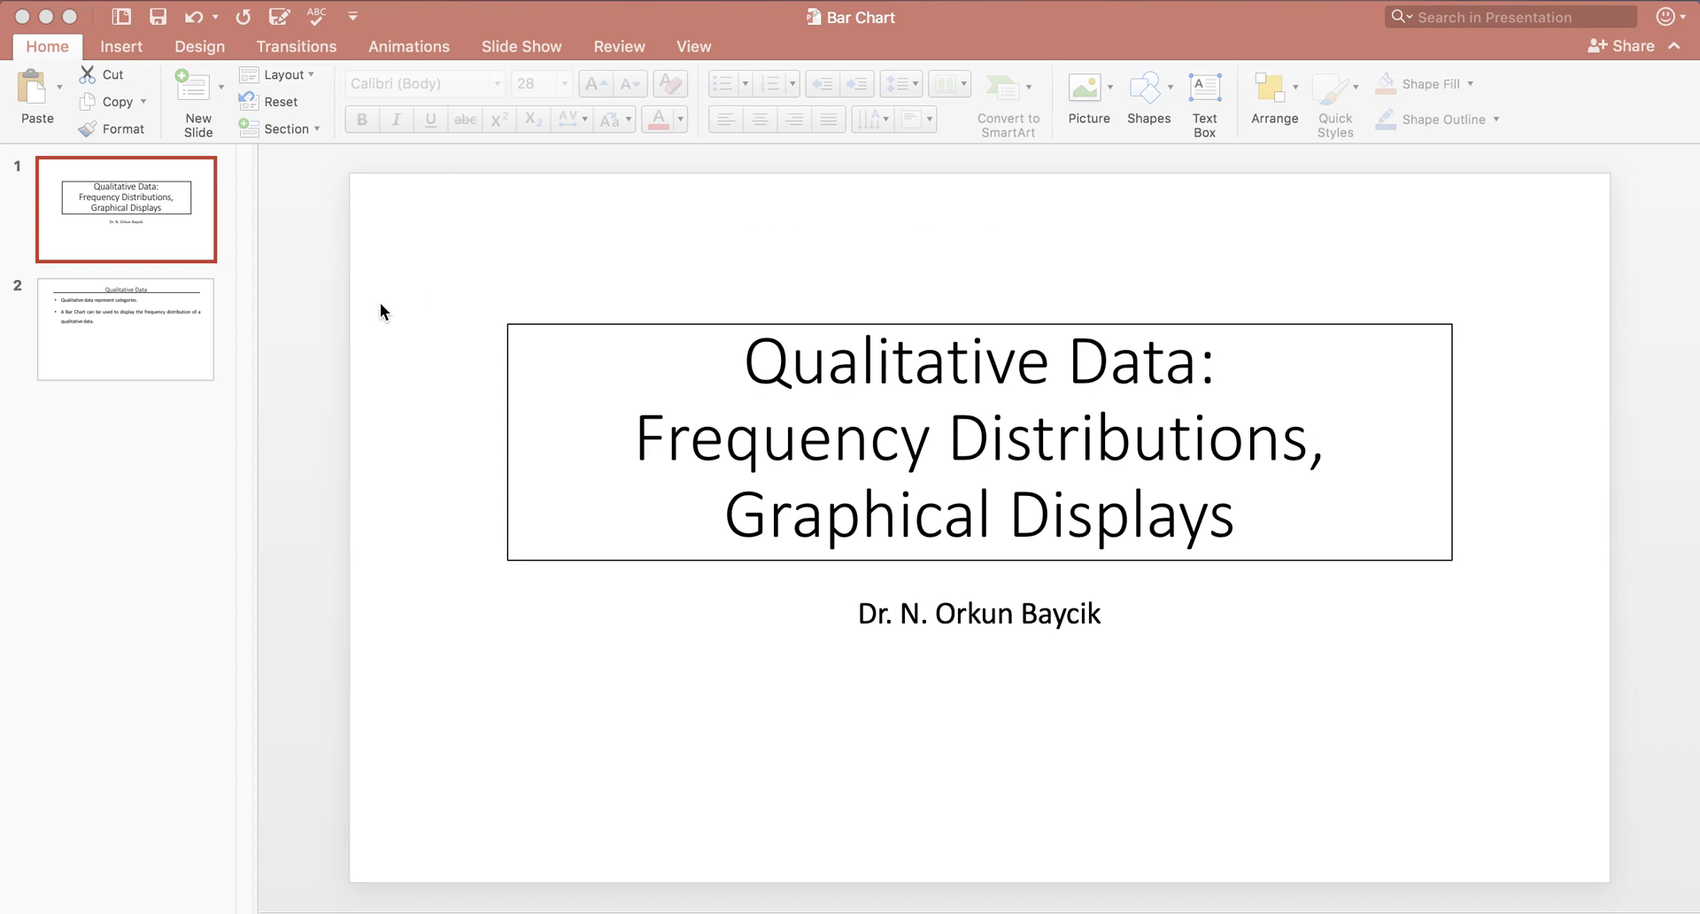
Step: View the Qualitative Data slide, then switch to the Excel workbook and examine the sales sample and the frequency table layout
click(117, 363)
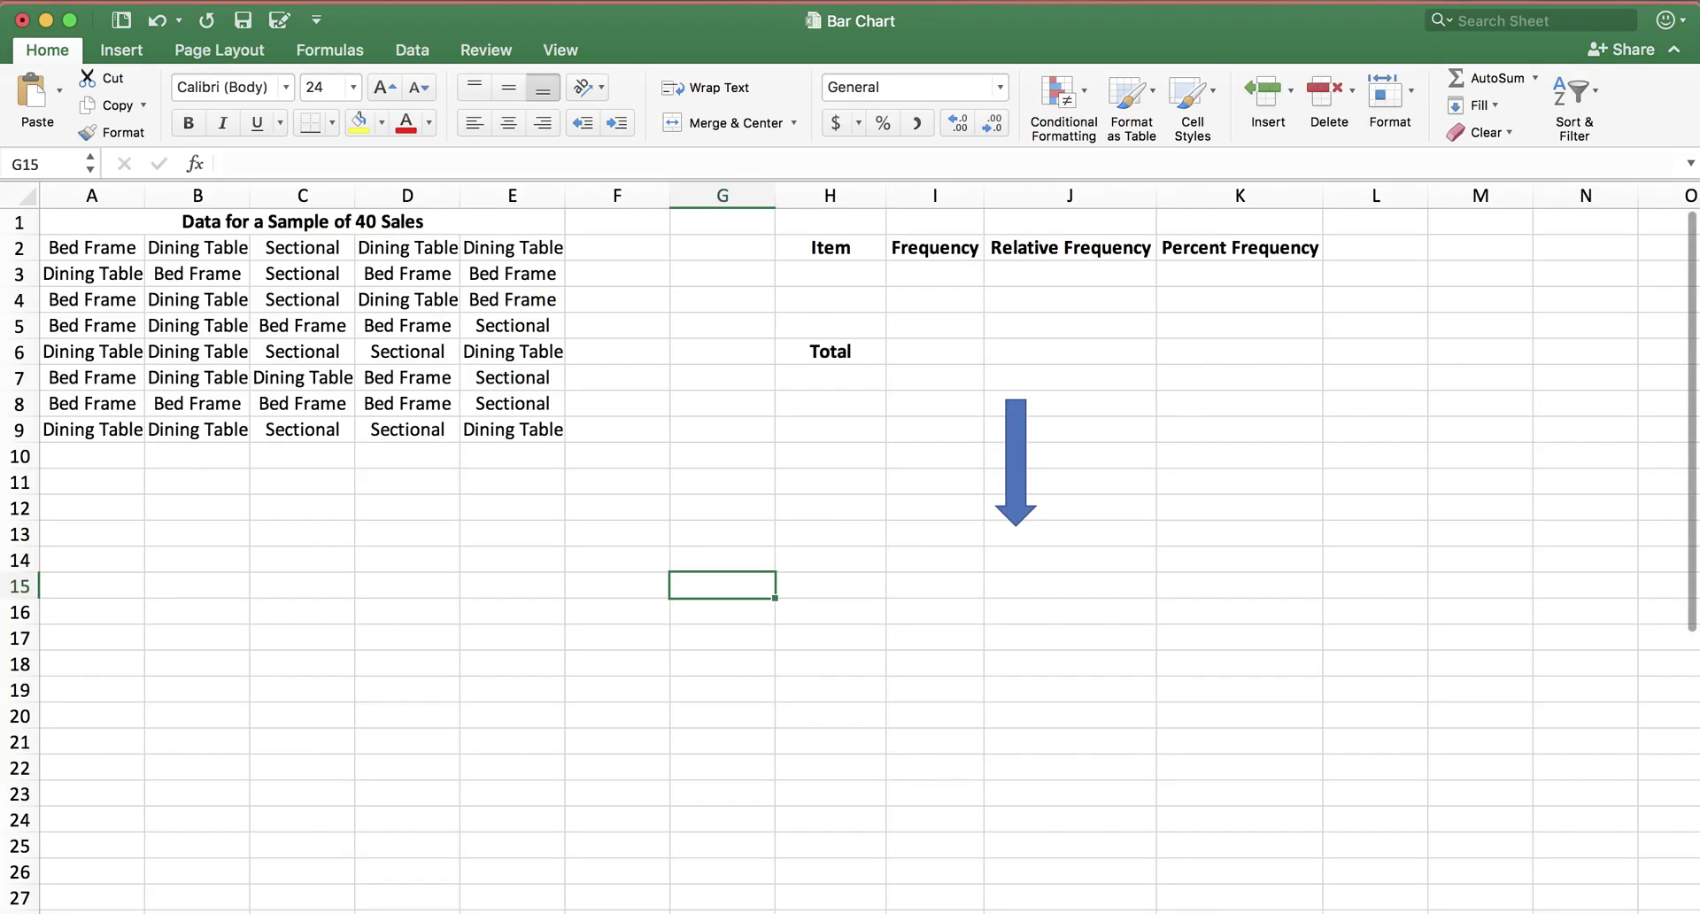
scroll(850, 547, up, 2)
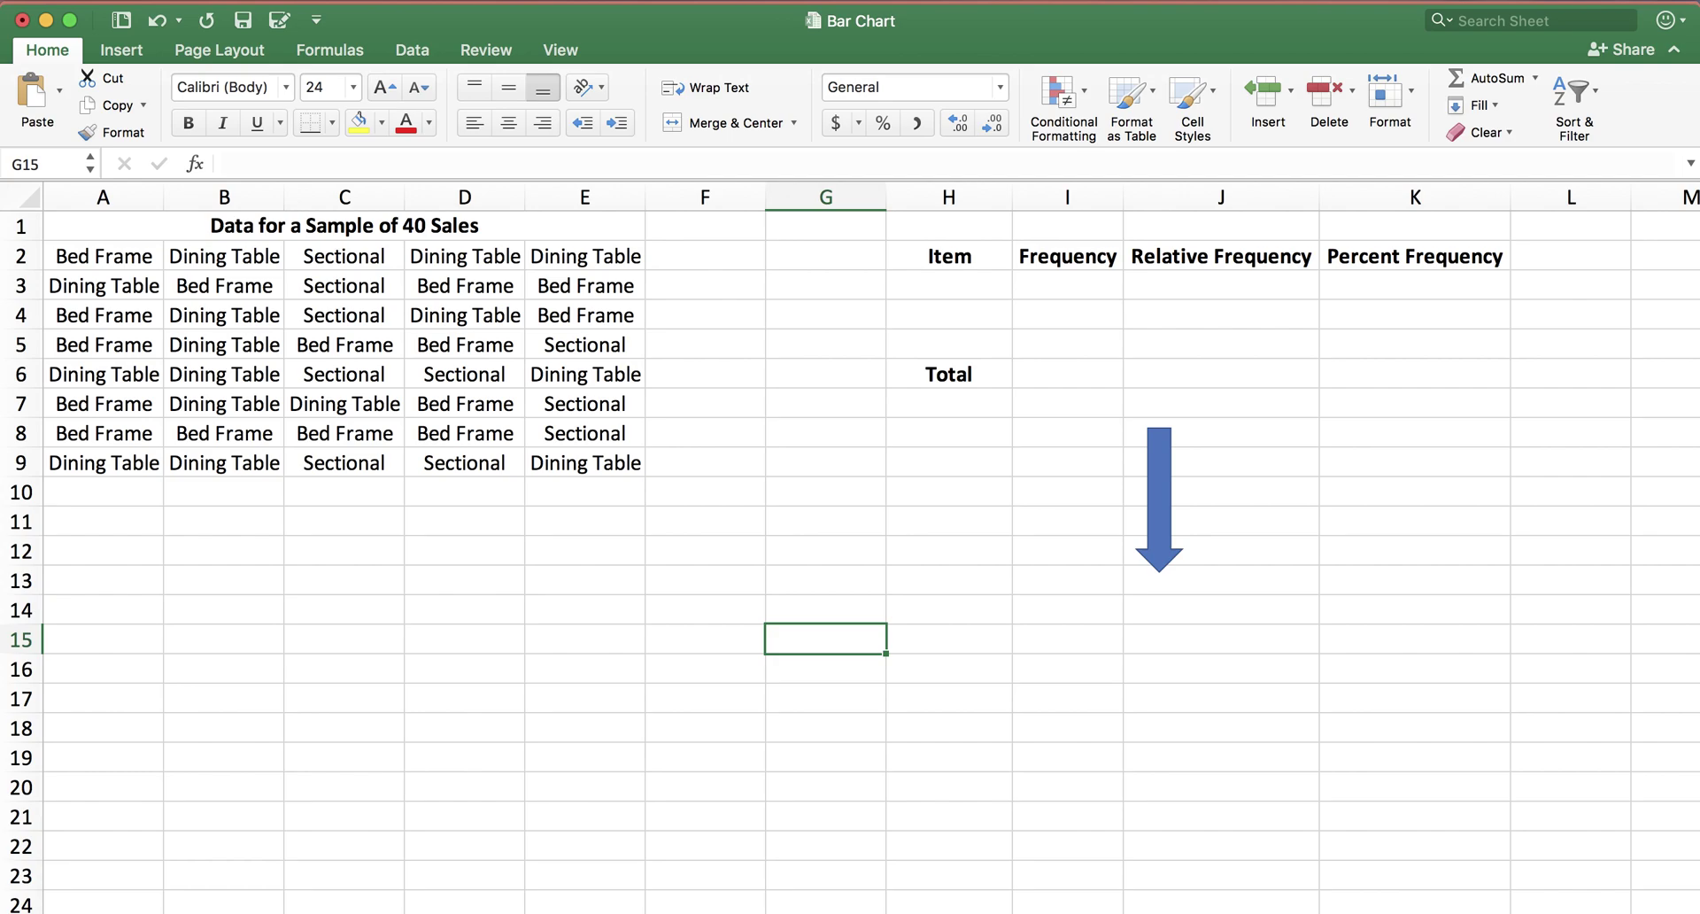
click(90, 263)
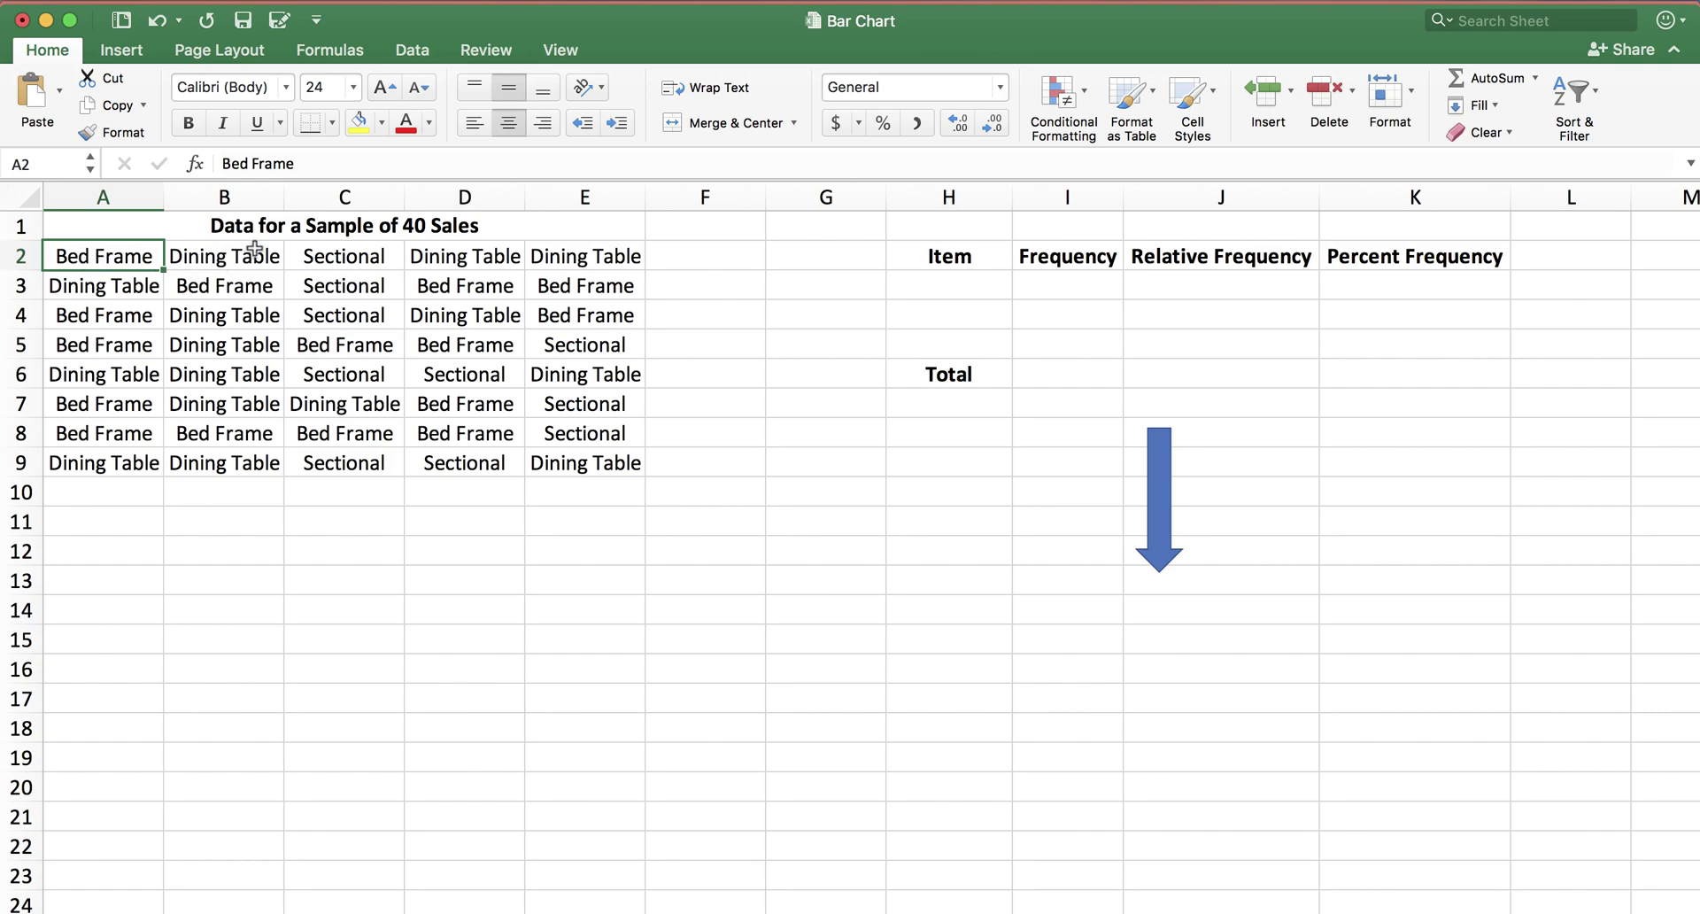
click(338, 255)
click(424, 258)
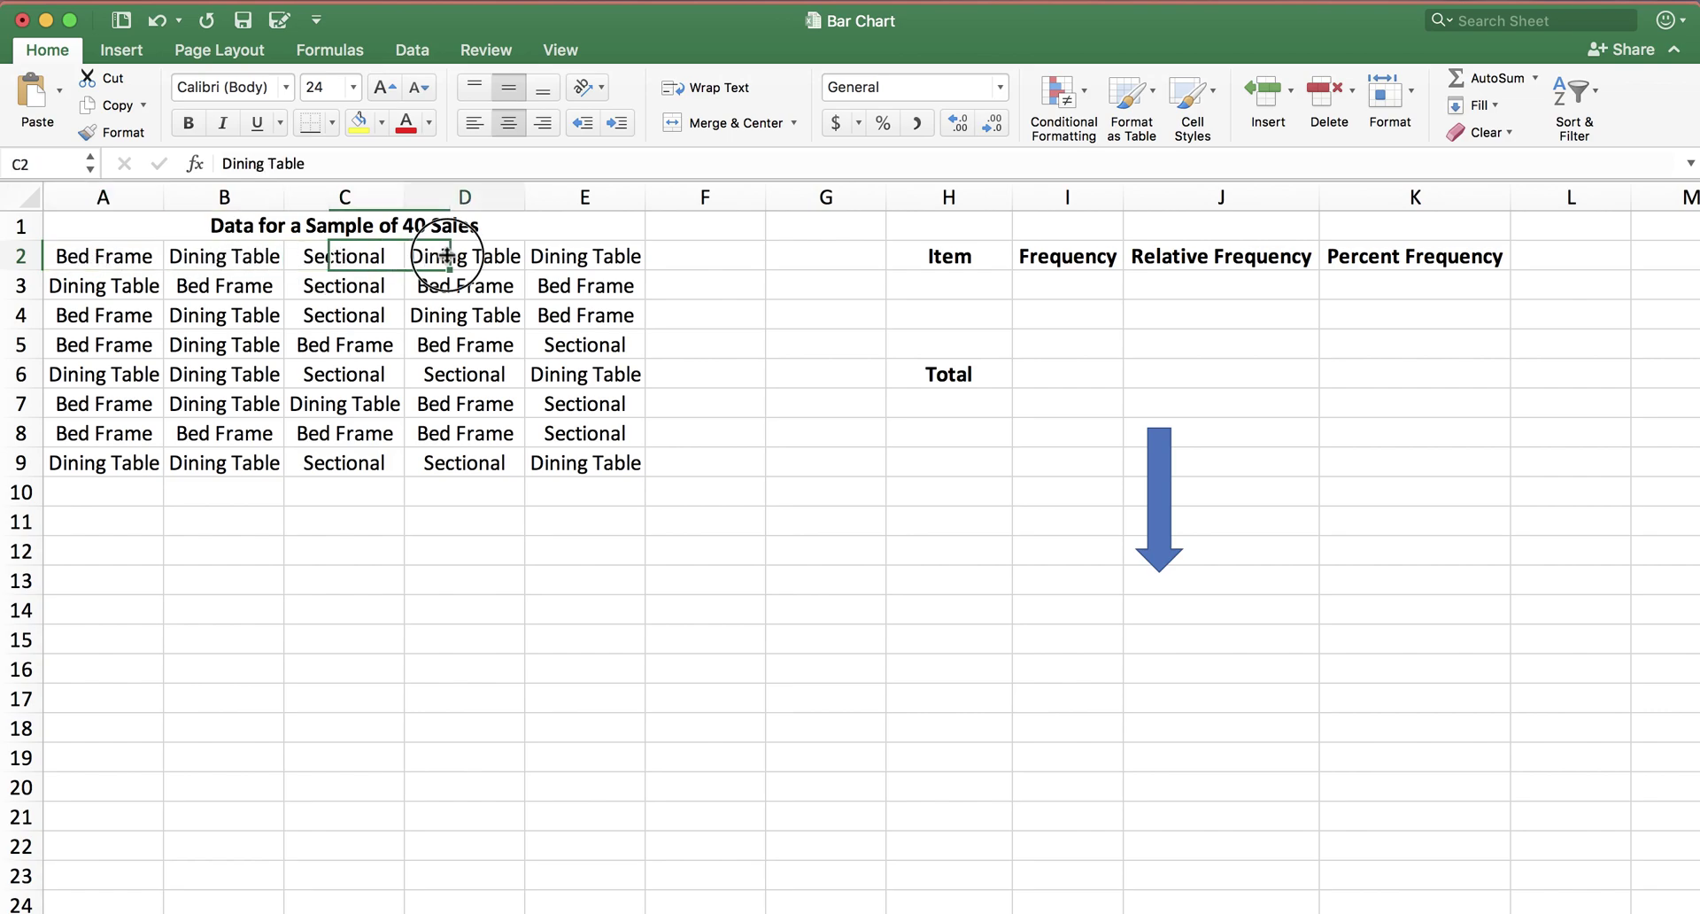
click(561, 260)
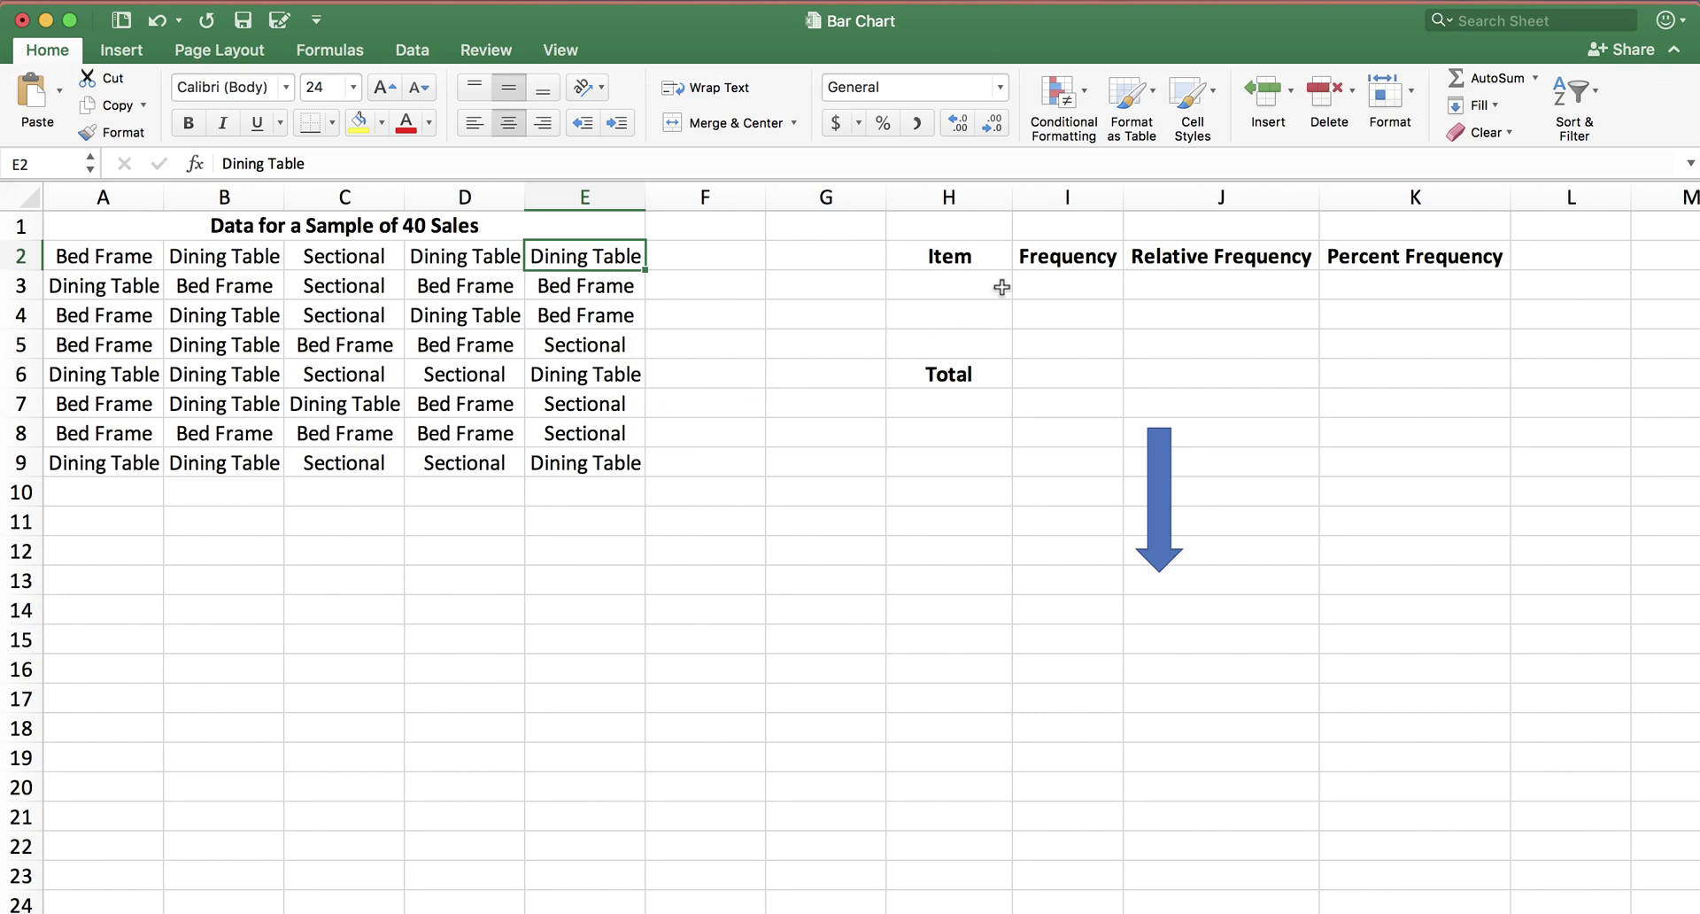
drag(929, 256, 1394, 365)
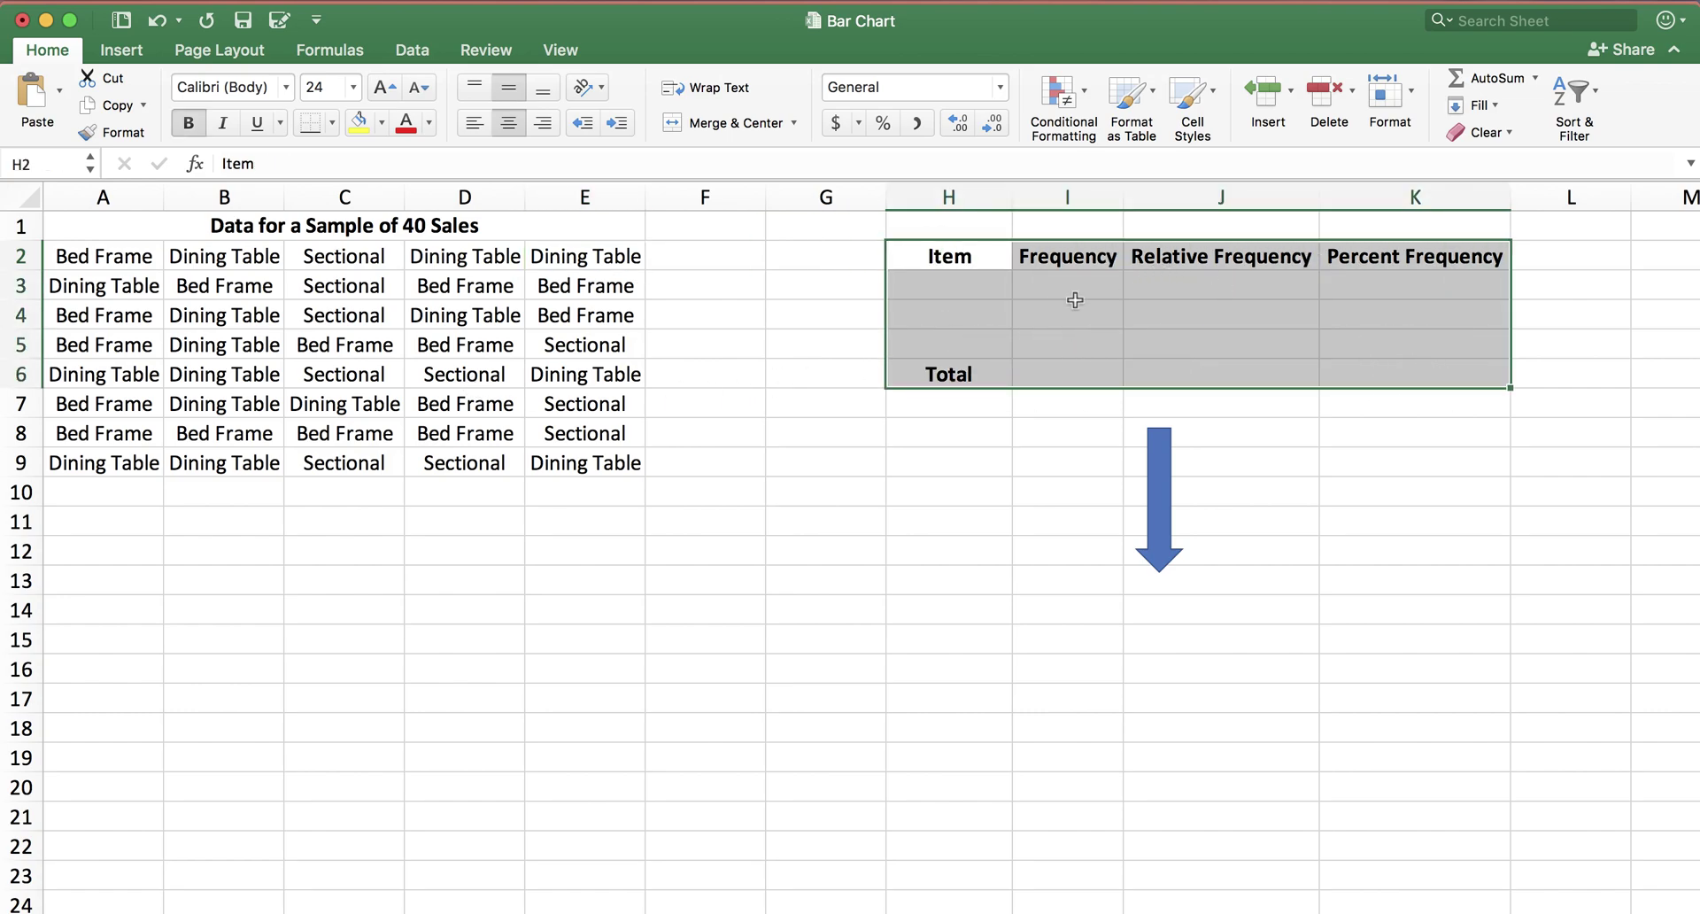
Step: Enter Sectional, Dining Table and Bed Frame as the items in cells H3 to H5
click(970, 289)
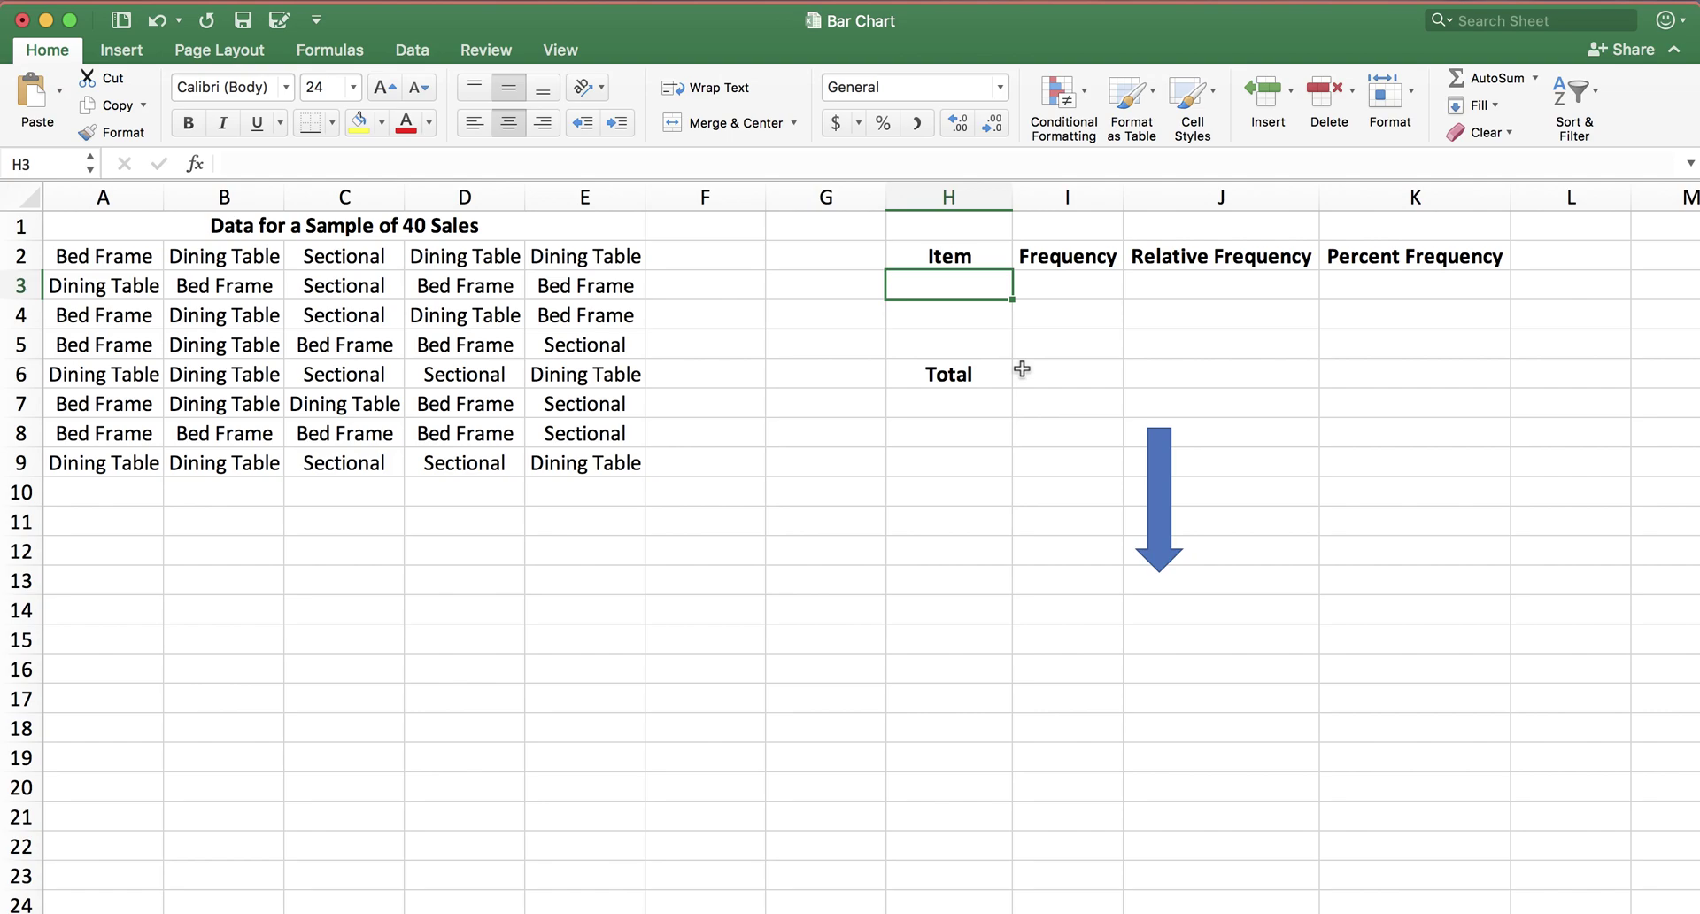
text(Sectional)
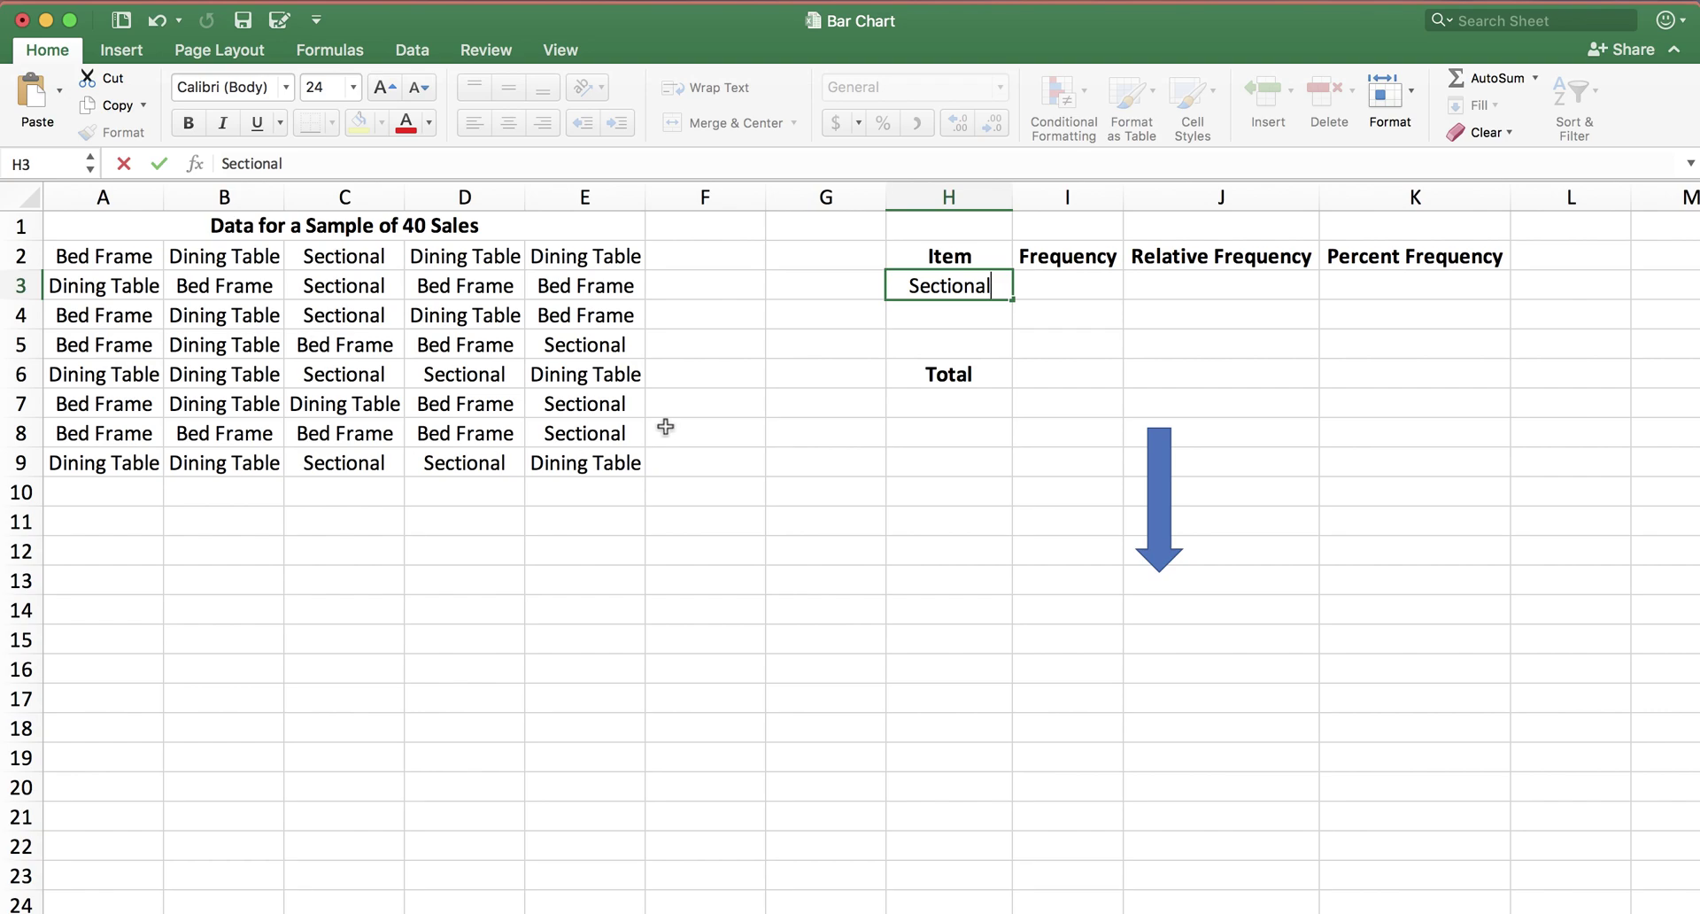
key(Return)
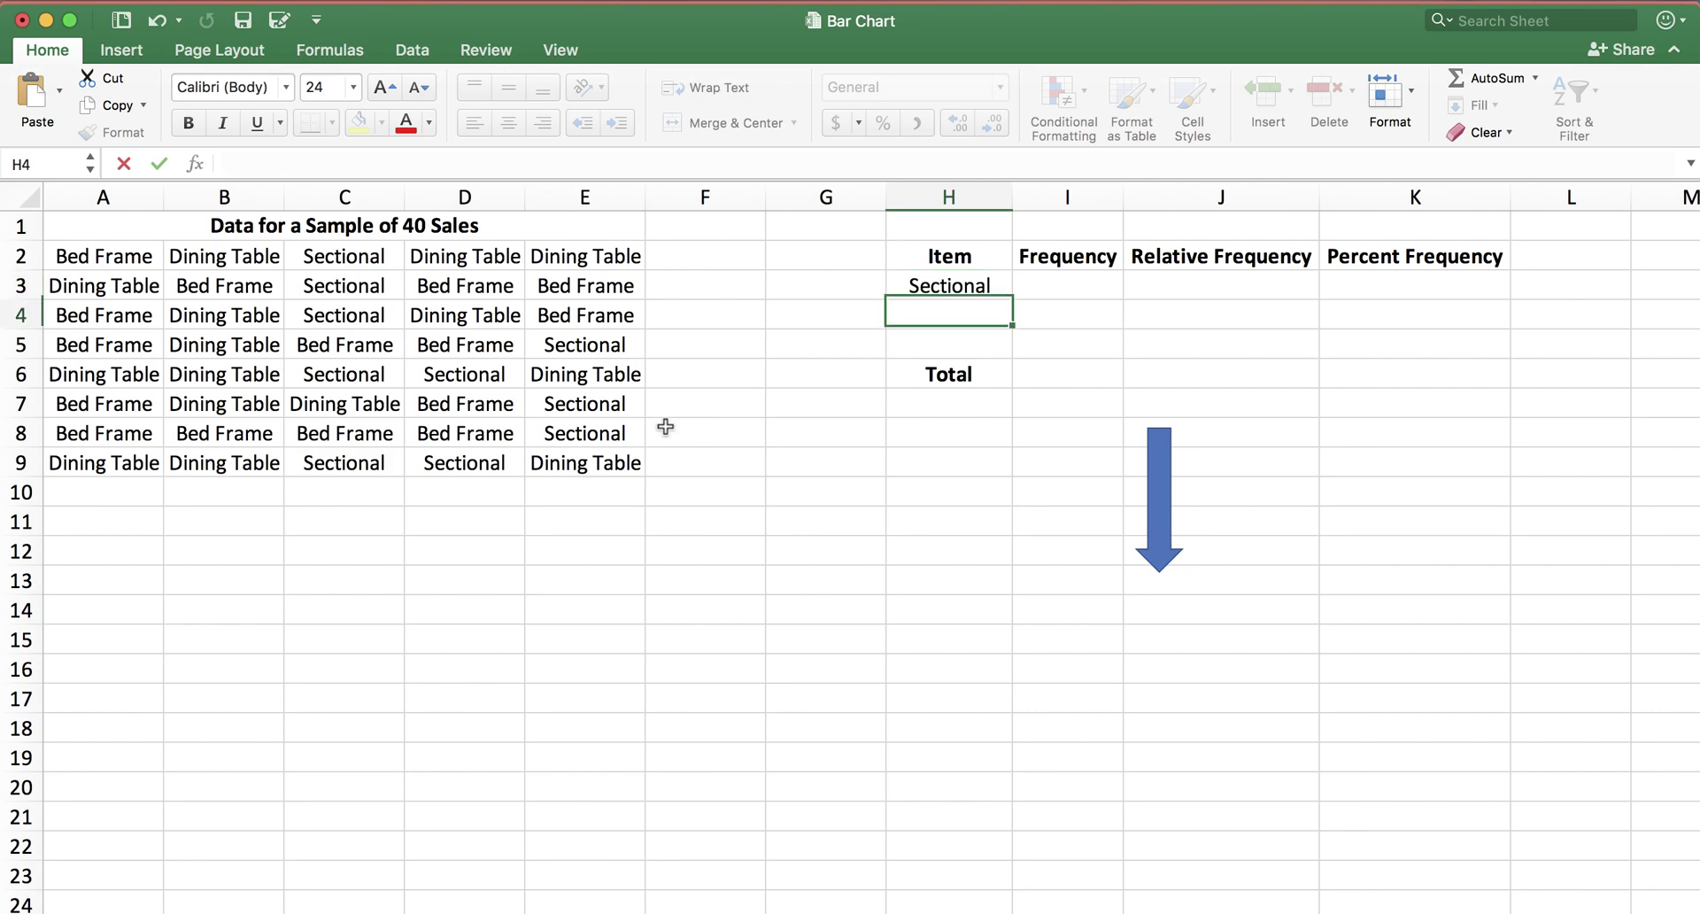
text(Dining)
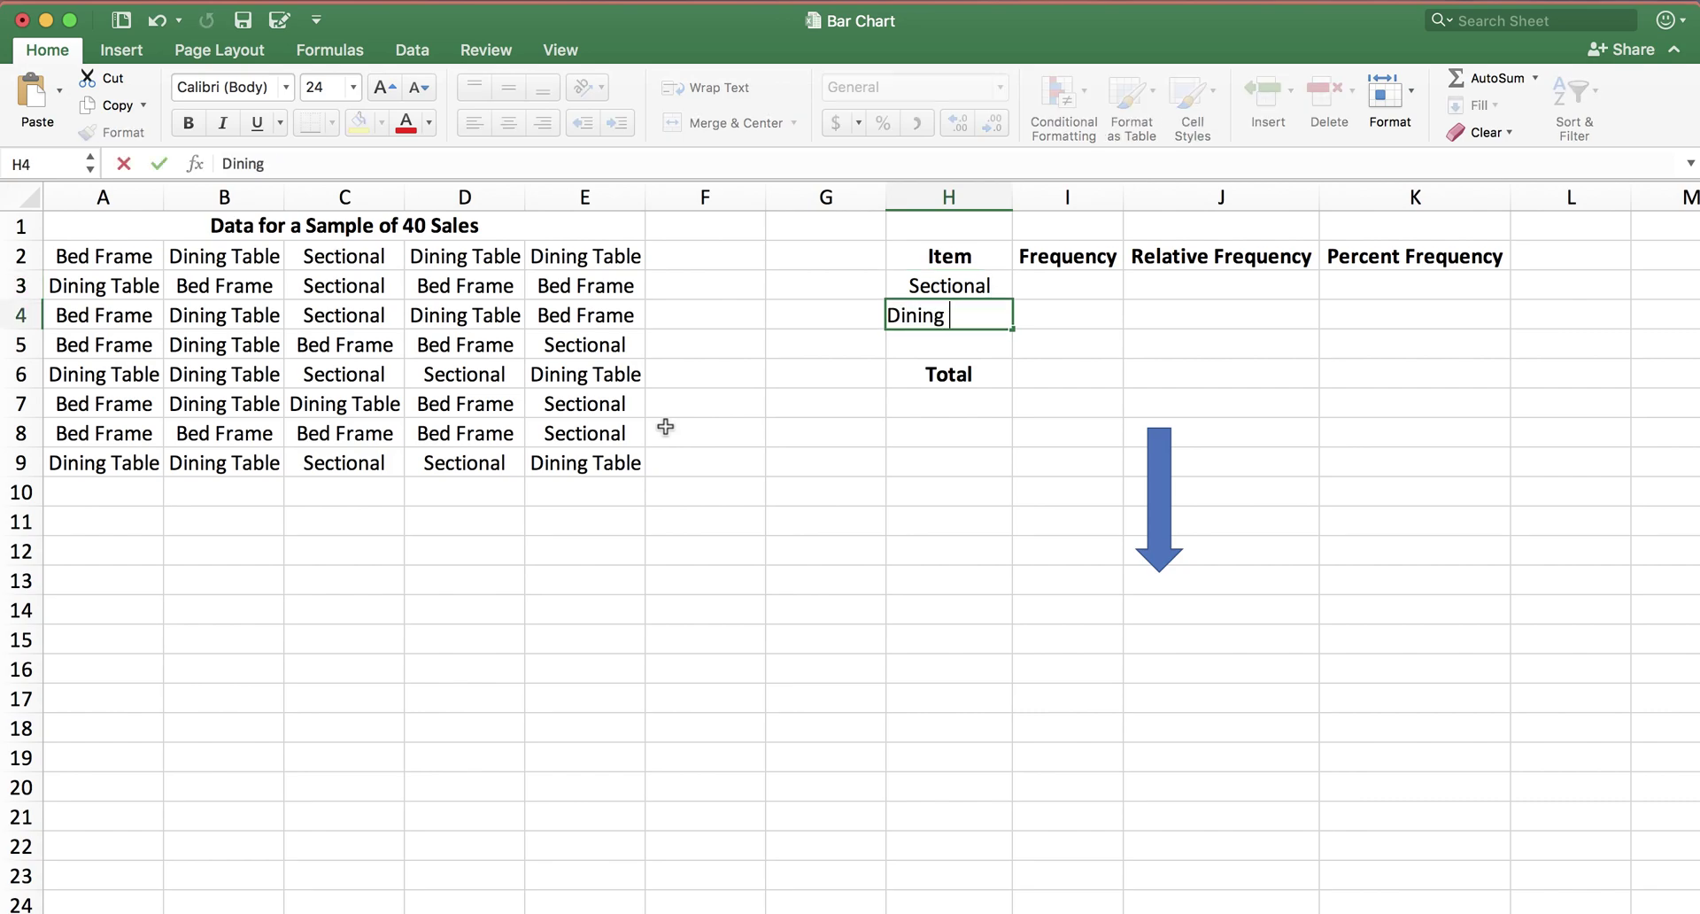
text( Table)
key(Return)
text(Bed Fra)
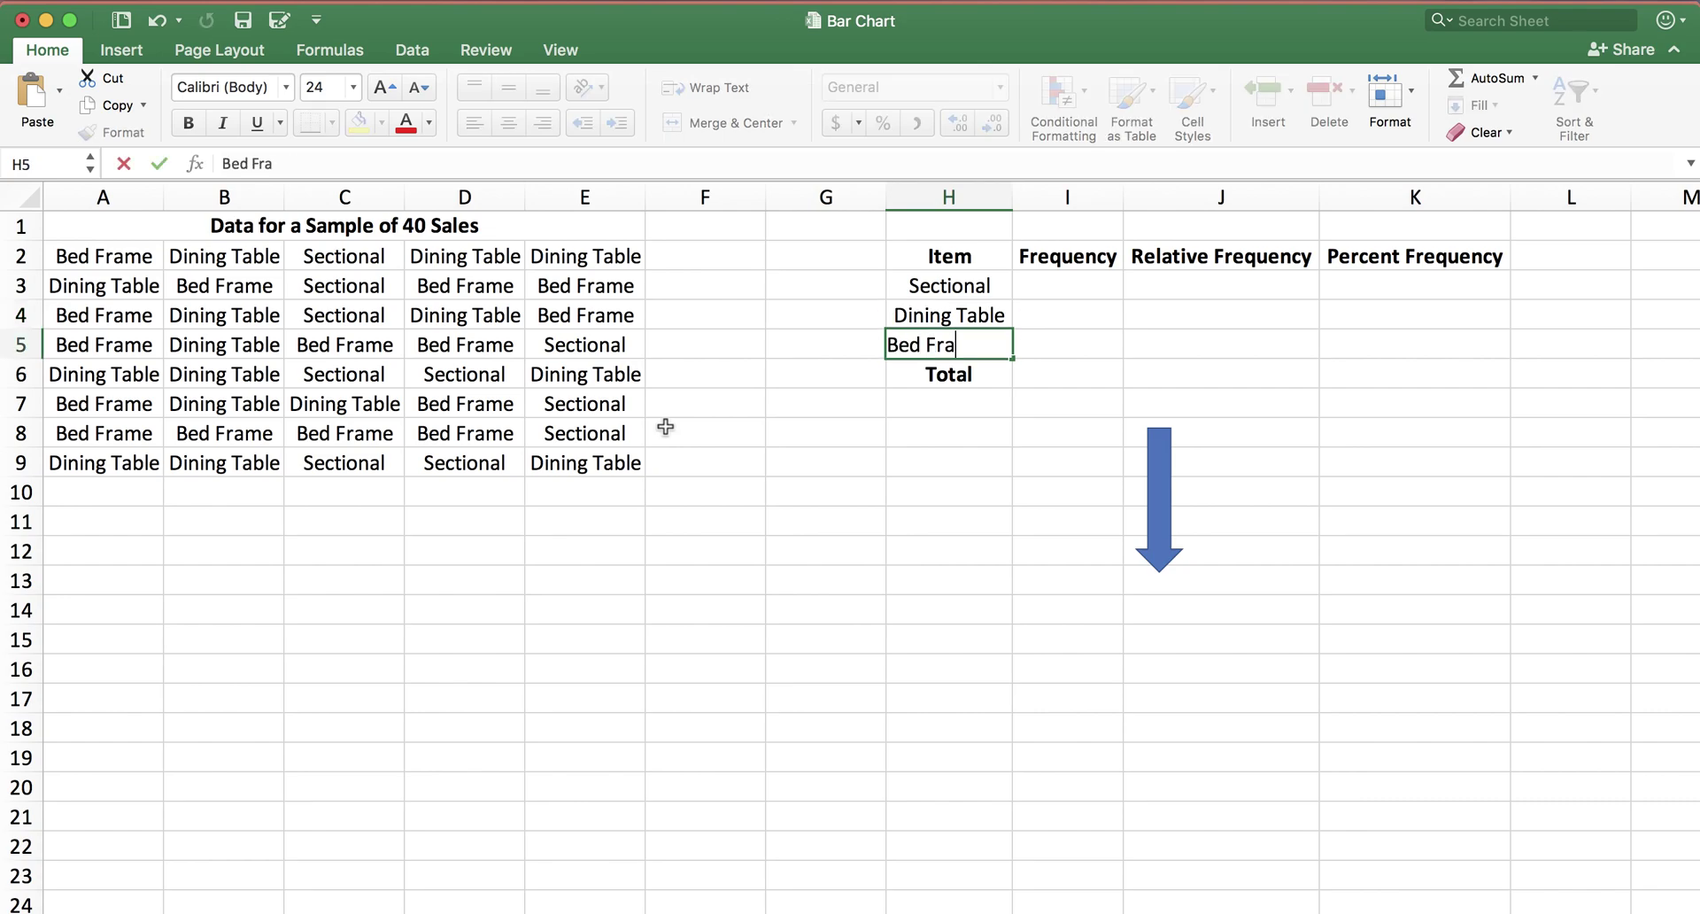
text(me)
key(Tab)
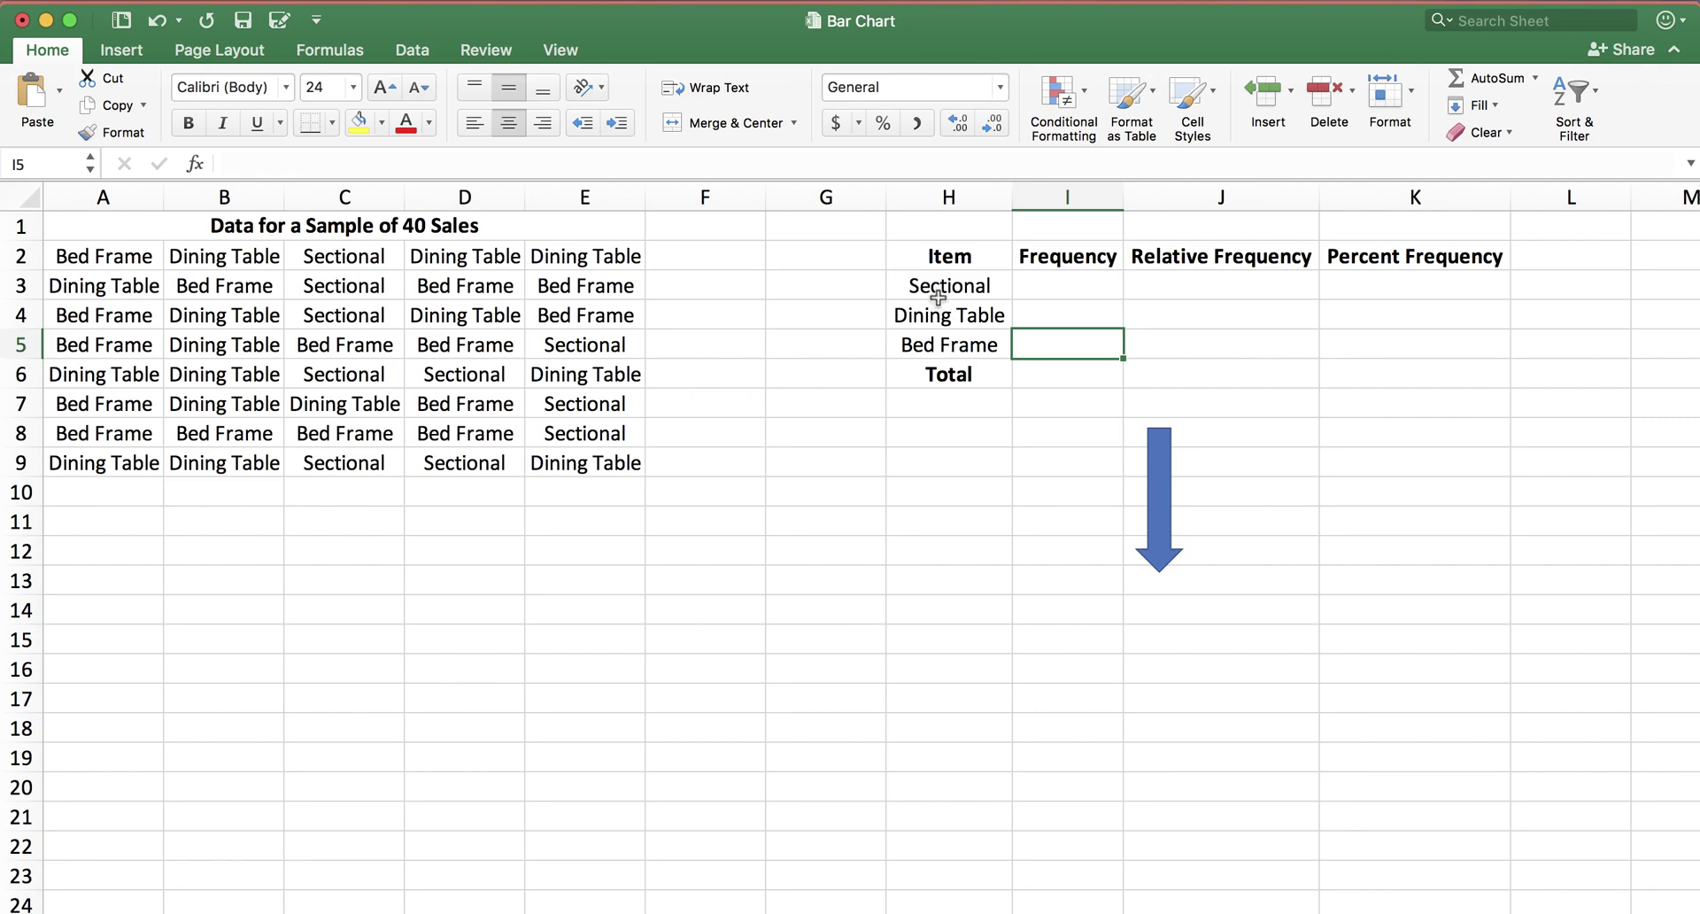
Step: Examine the three item names in H3:H5 against the sales data in A2:E9
drag(931, 292, 929, 348)
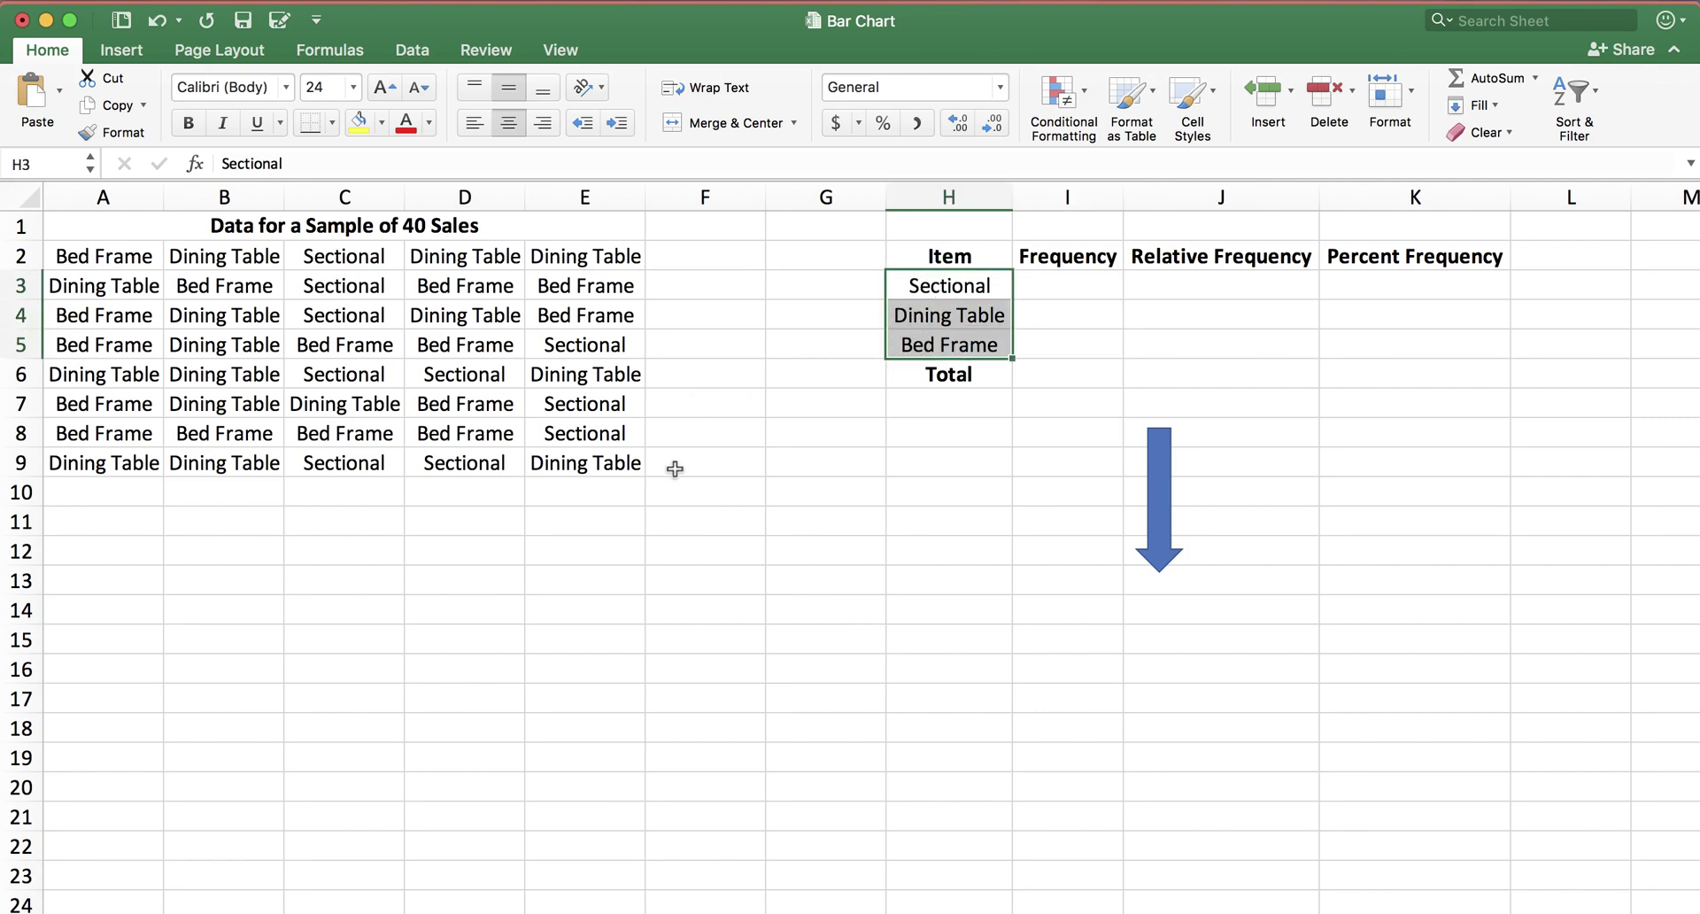
click(1036, 290)
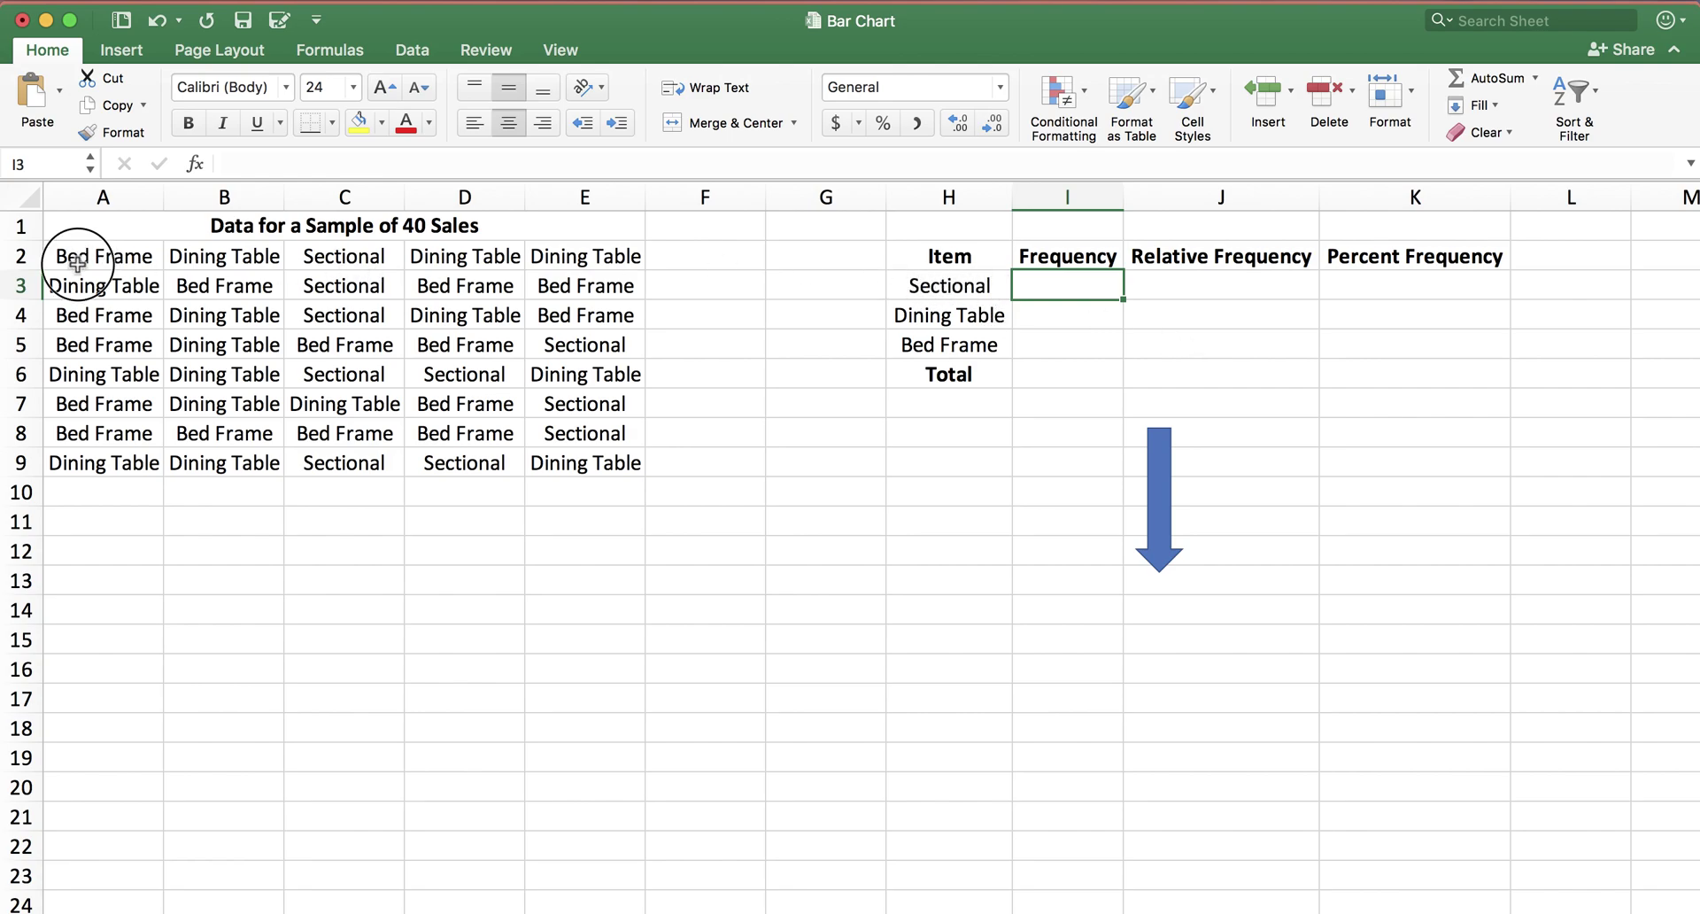
drag(91, 256, 656, 463)
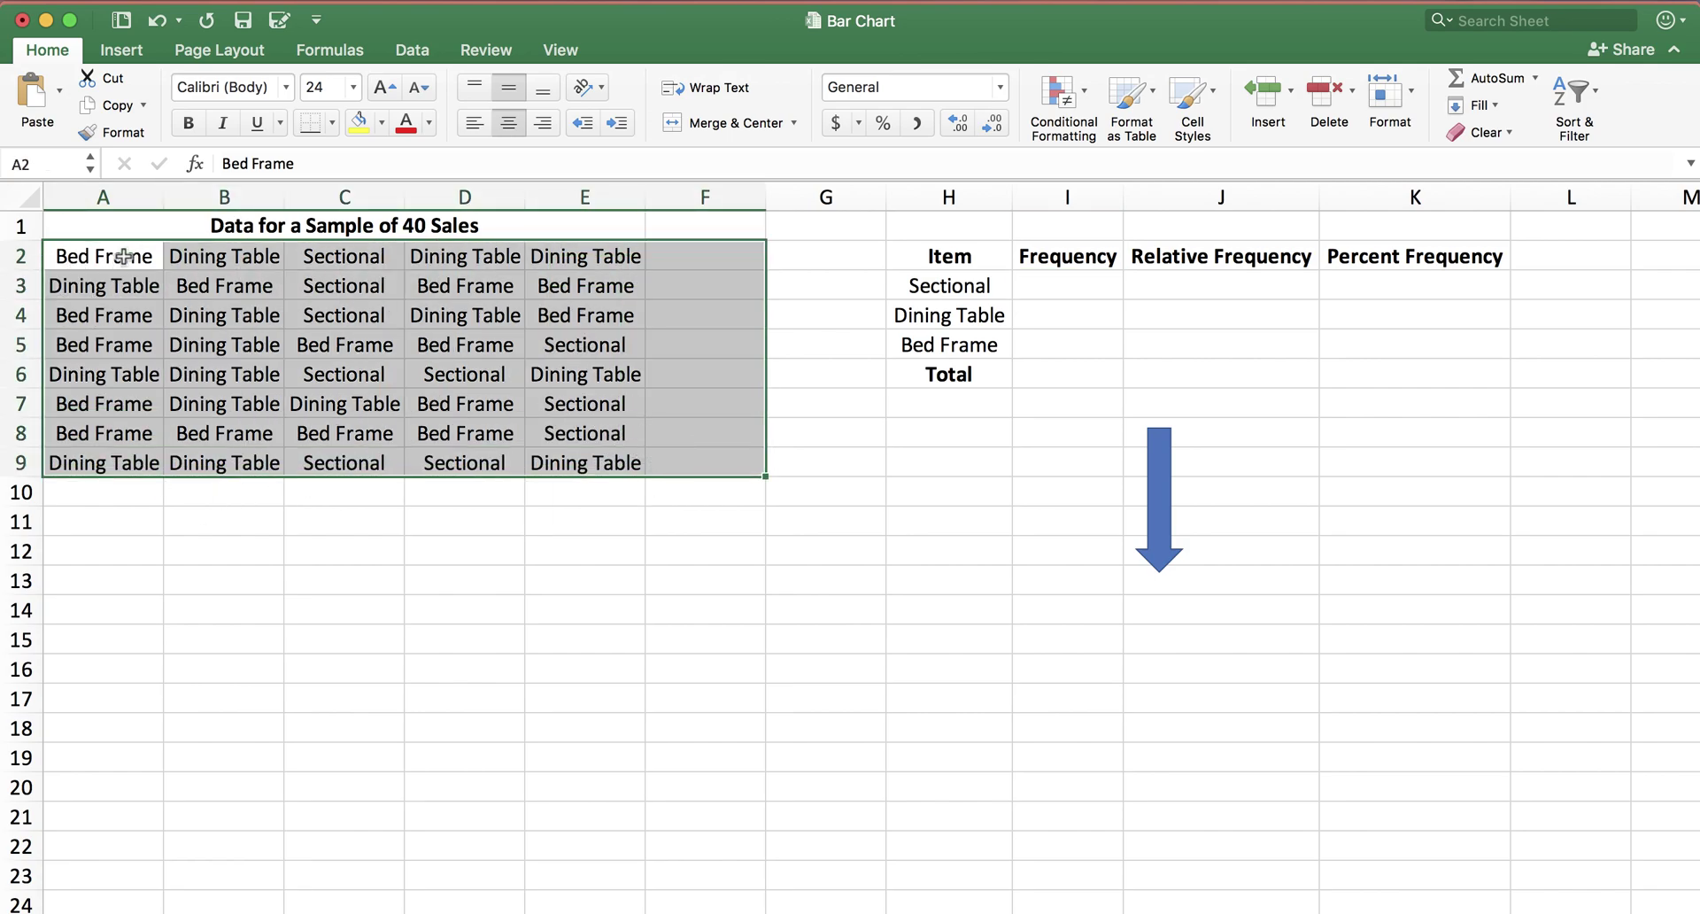
drag(98, 257, 591, 464)
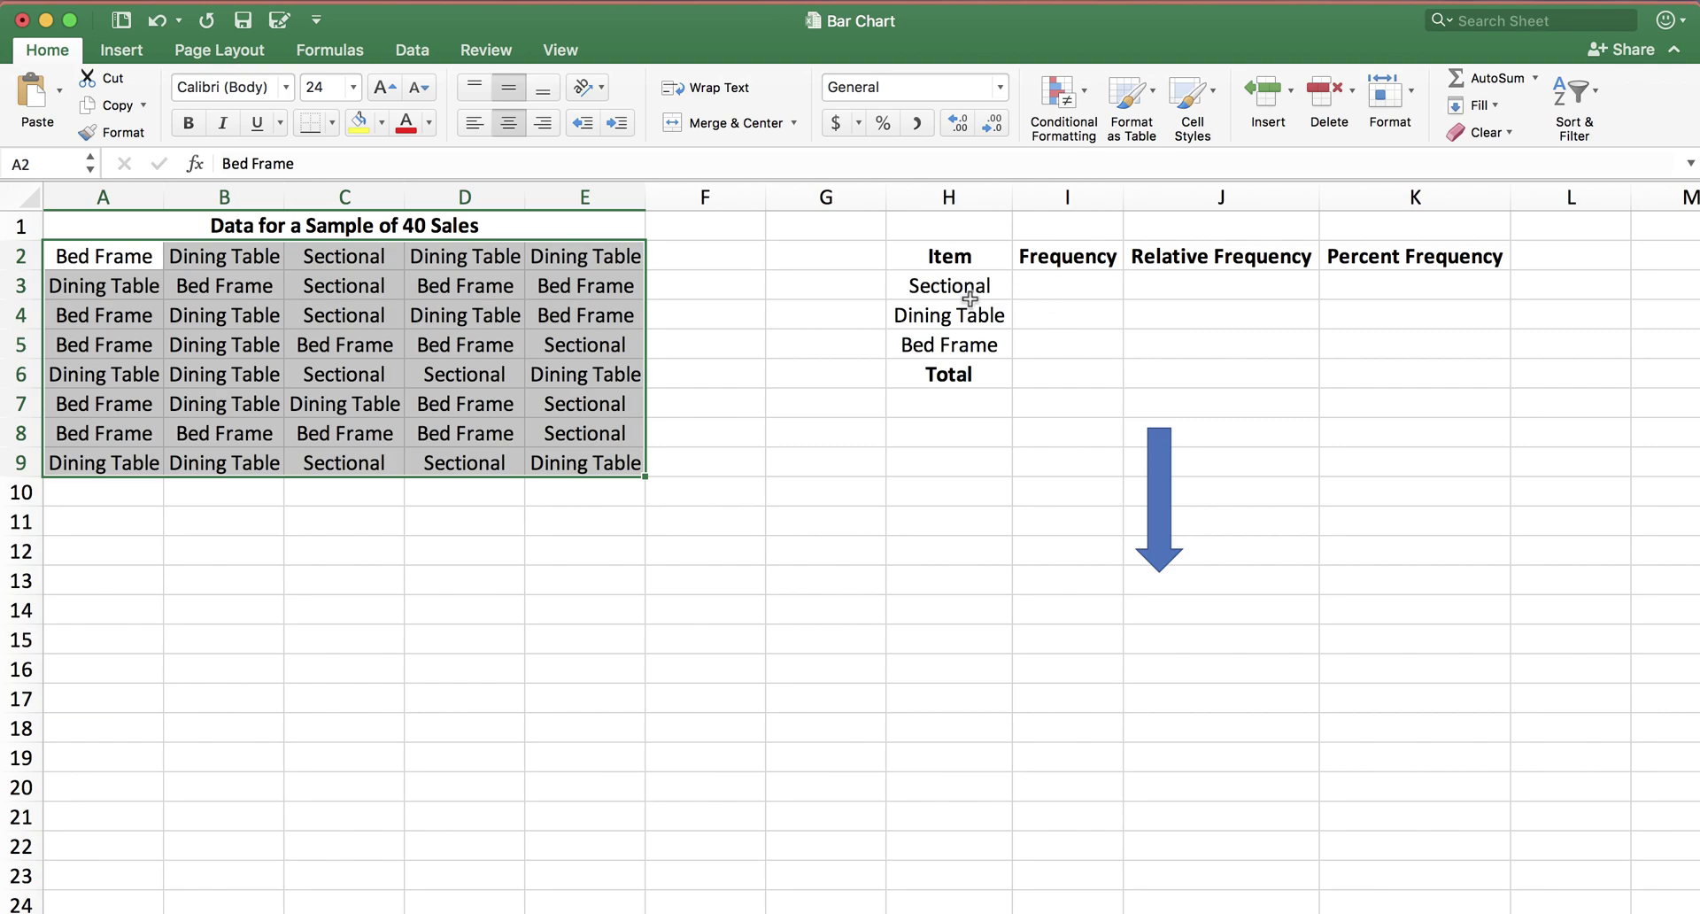
click(938, 289)
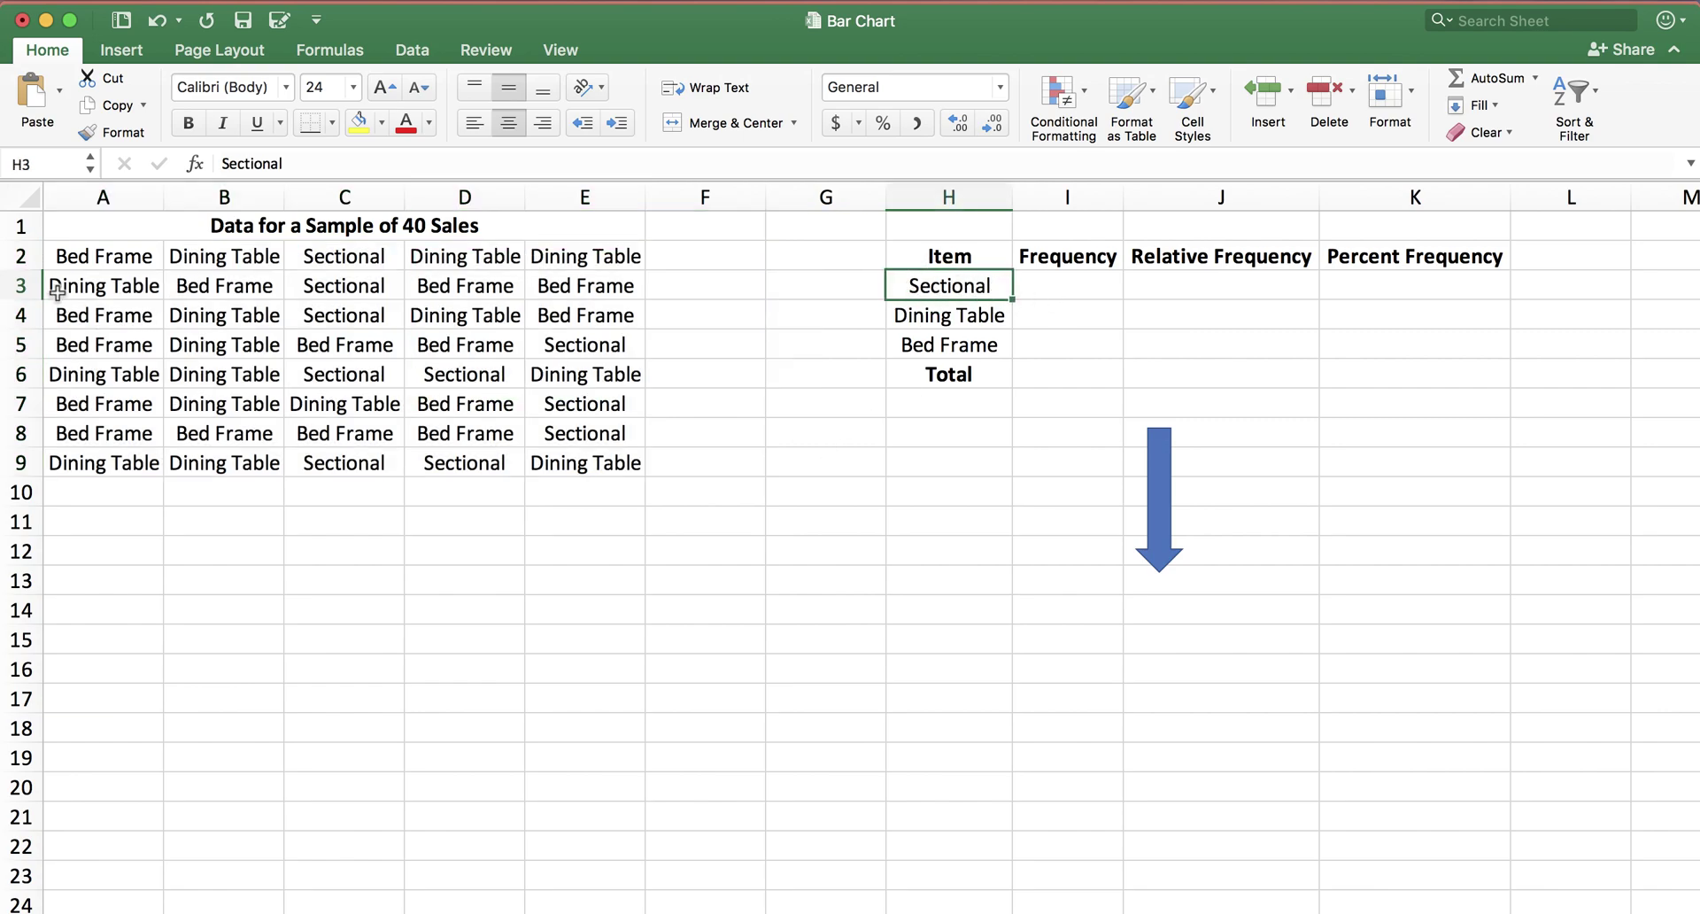
click(1038, 290)
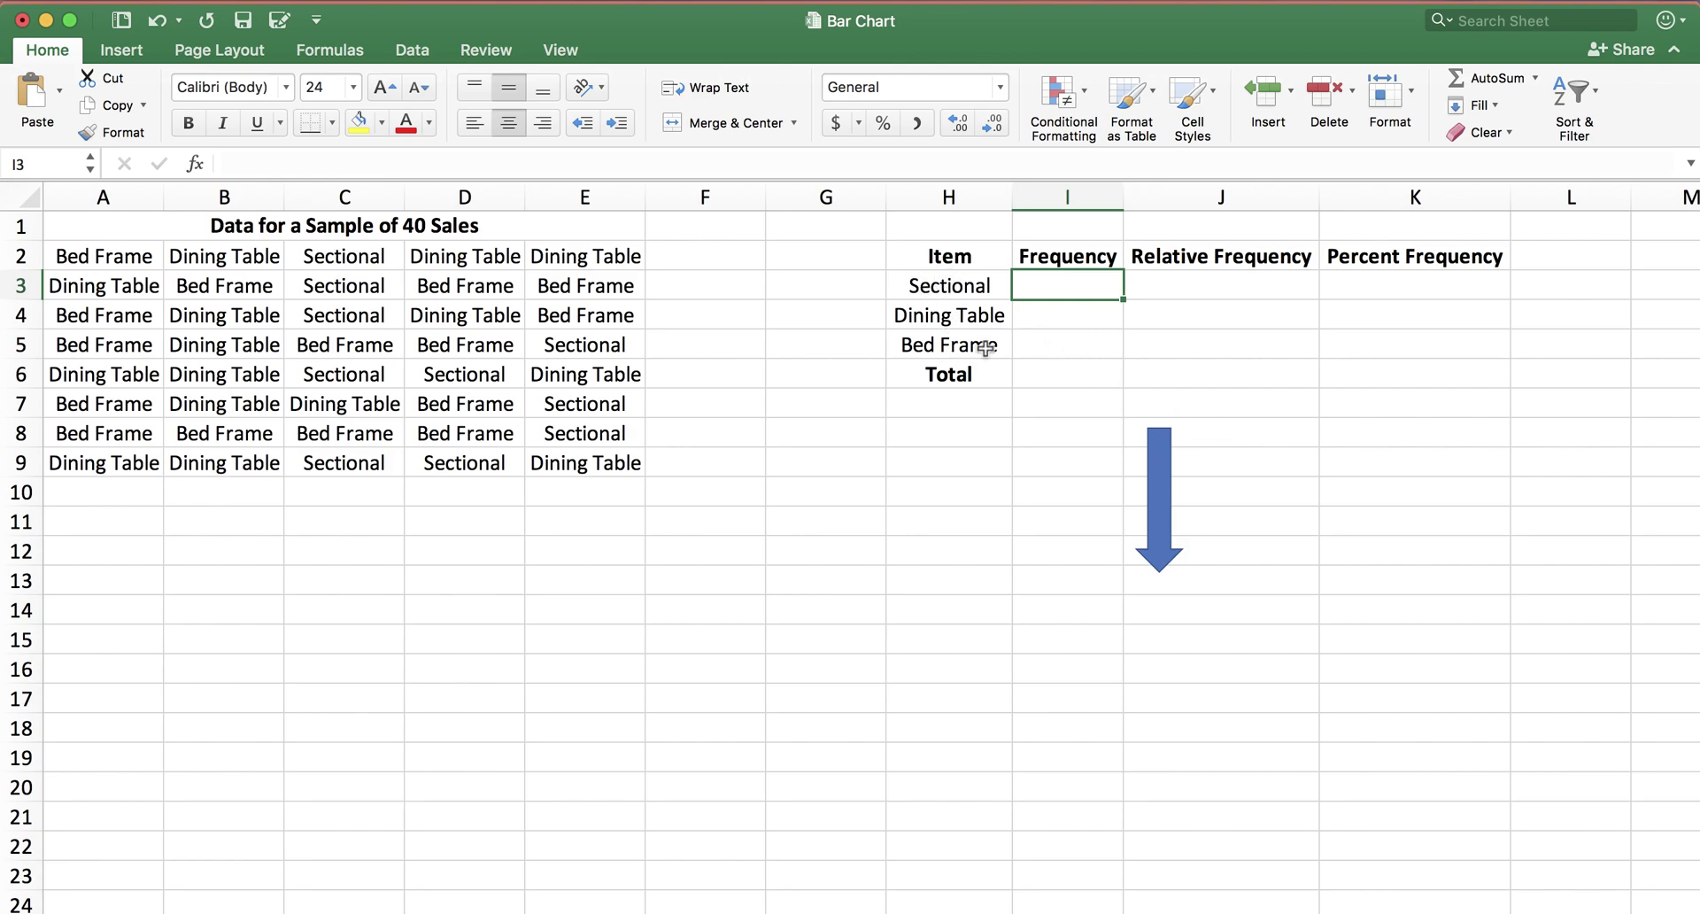
click(938, 285)
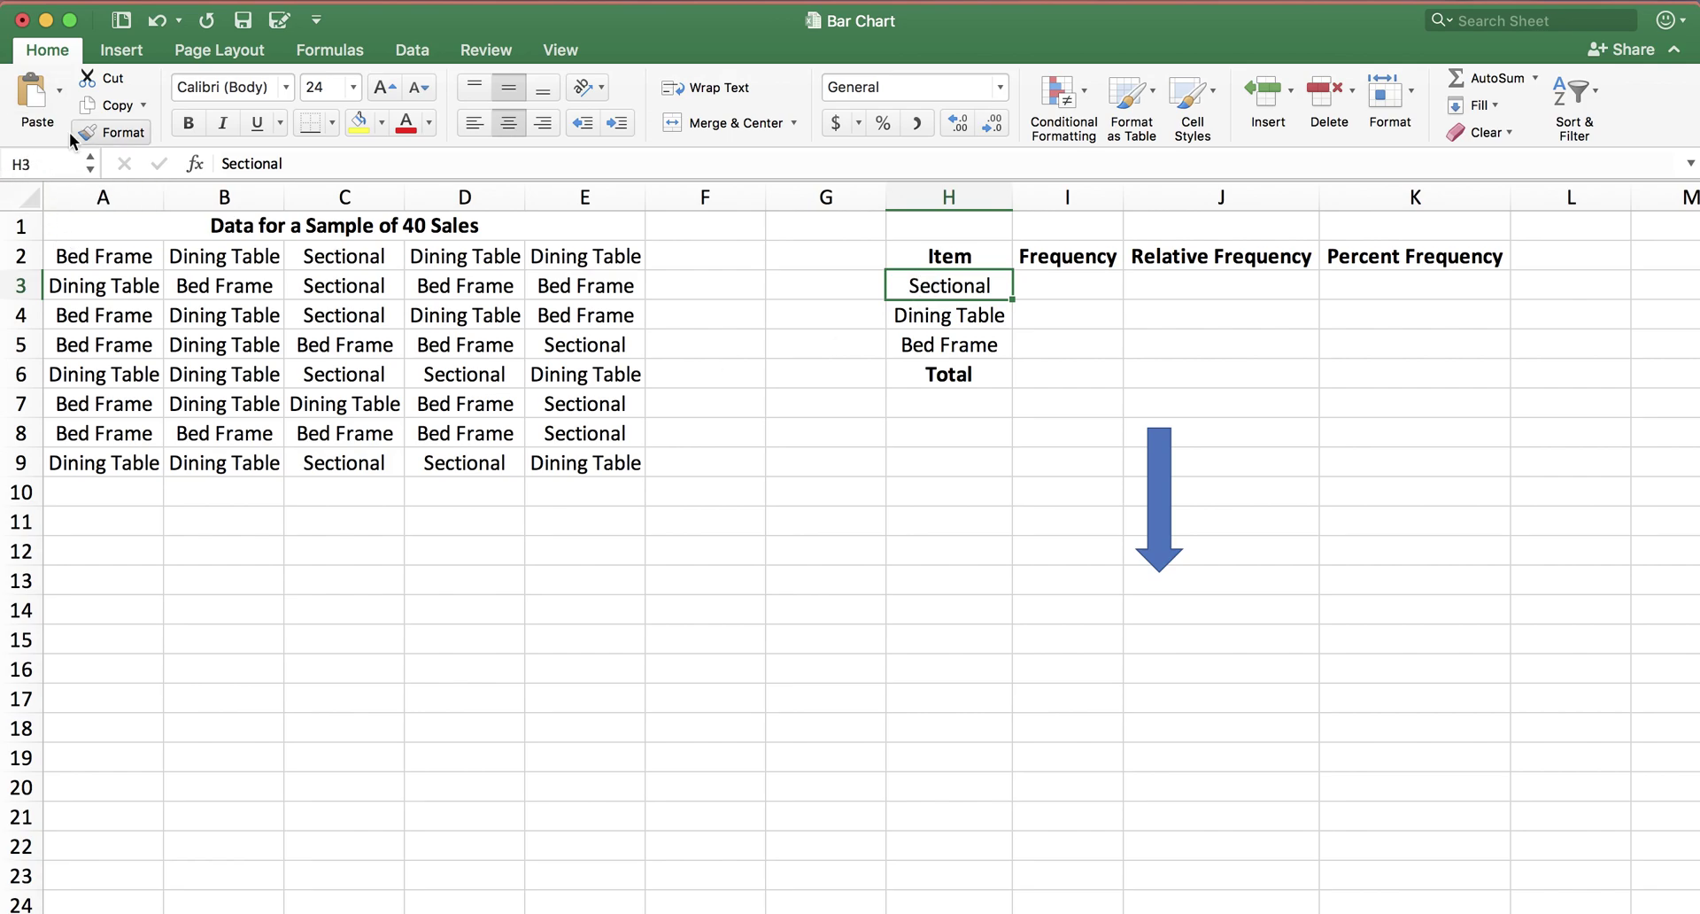
Step: Calculate the Sectional frequency in I3 with the formula =countif(A2:E9,H3)
click(1057, 286)
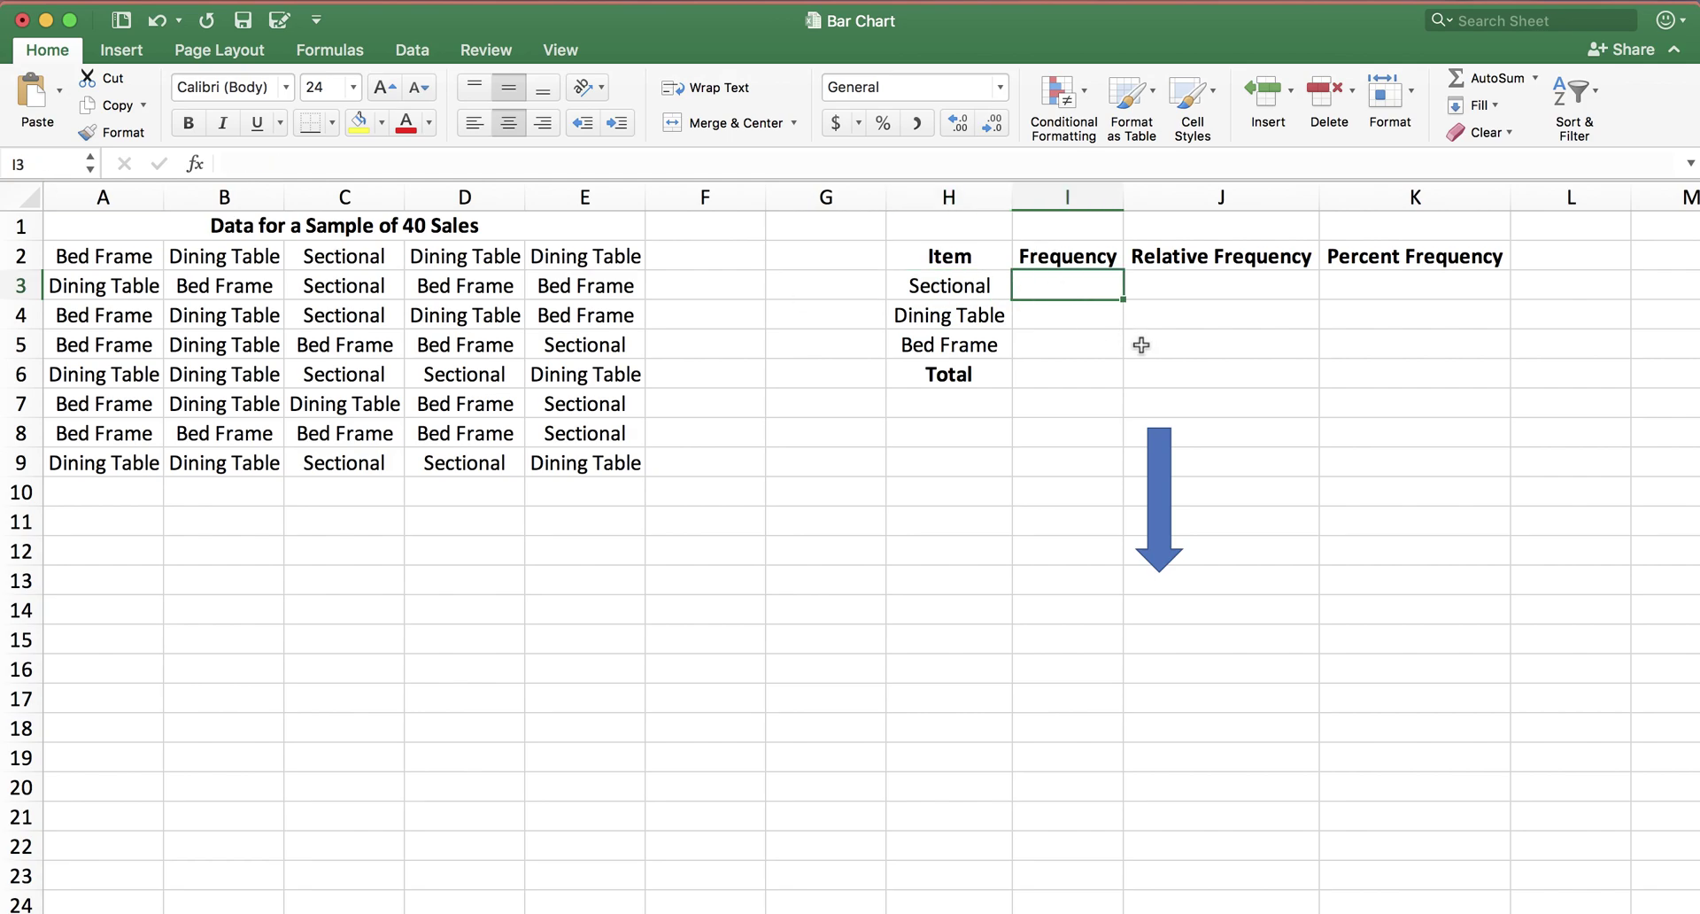
text(=)
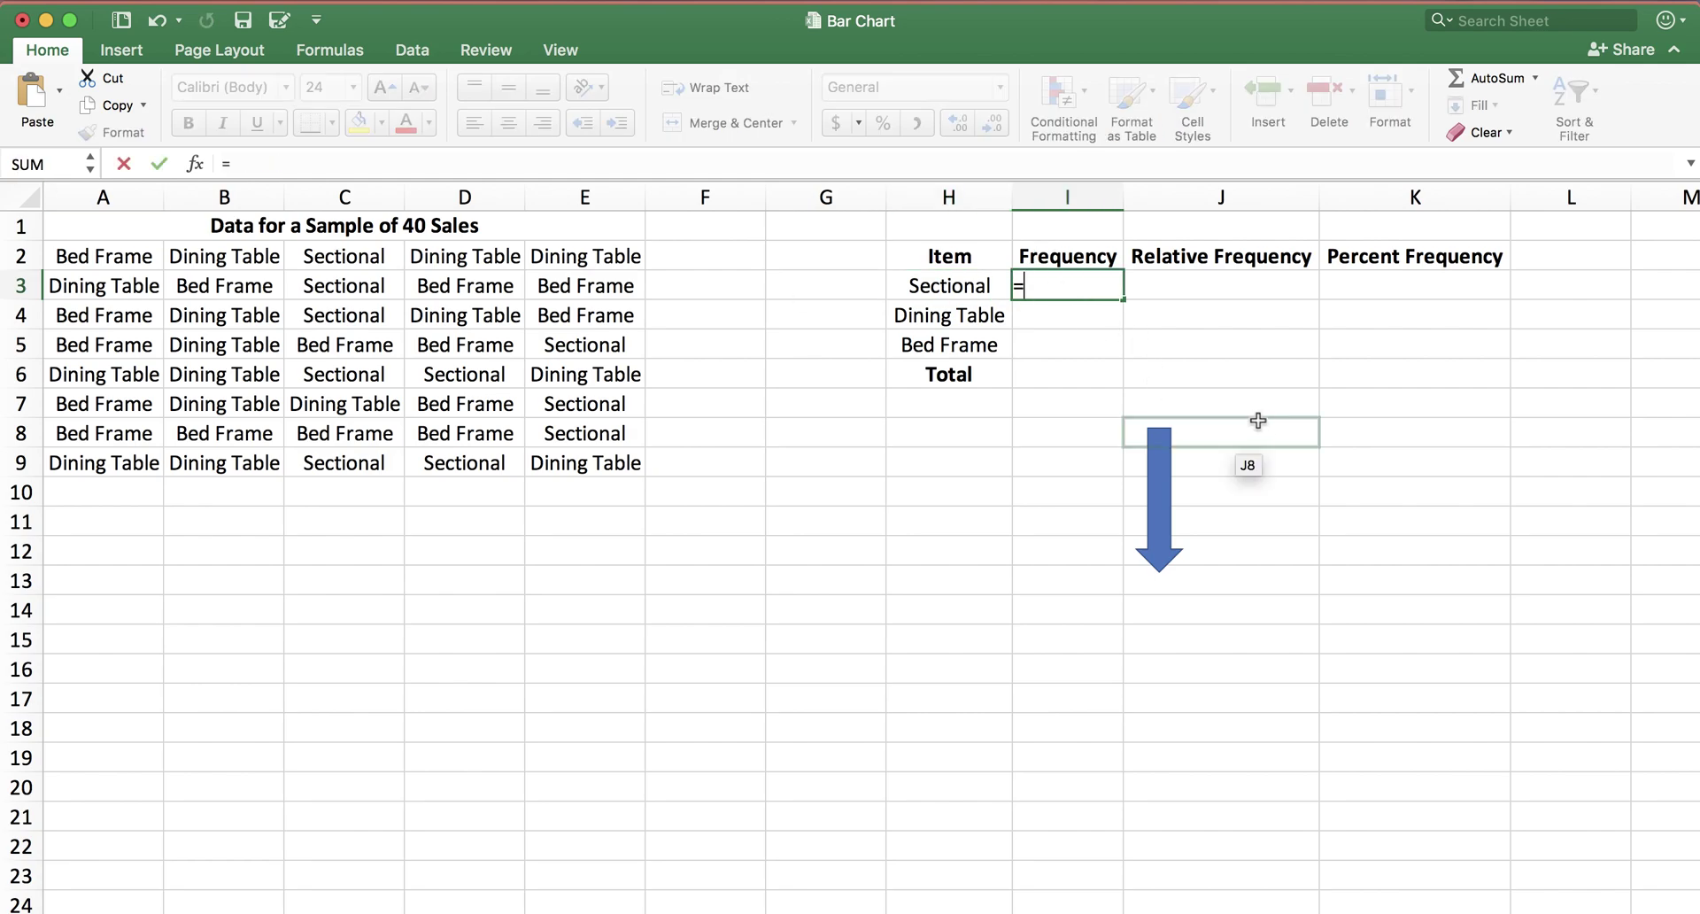
text(countif)
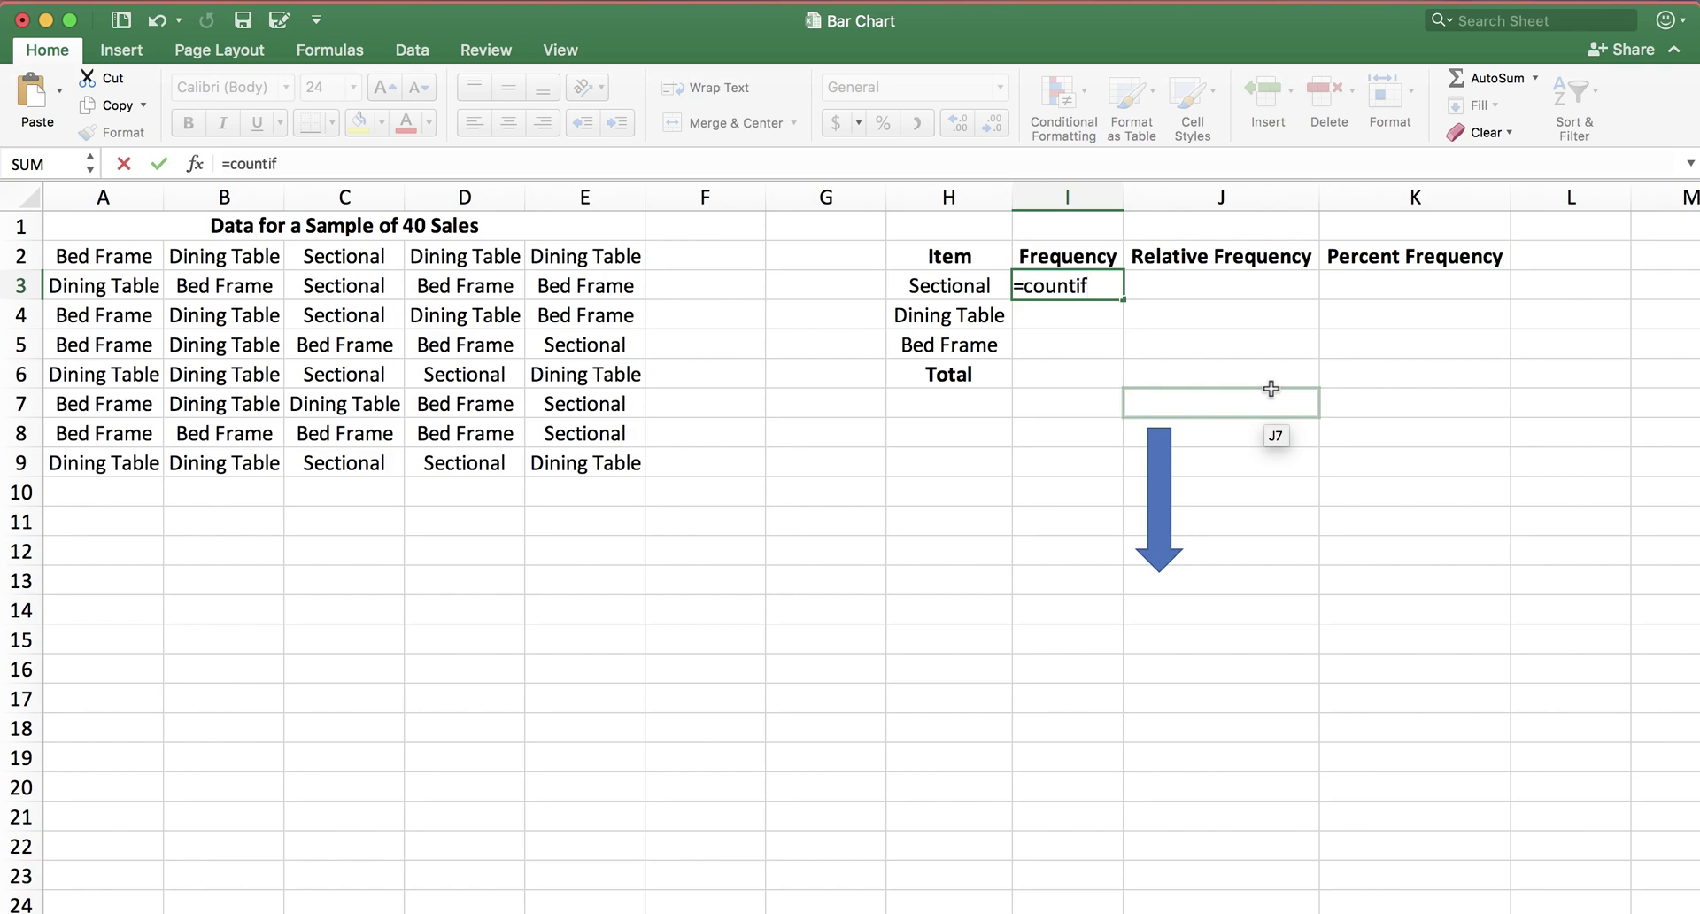
text(()
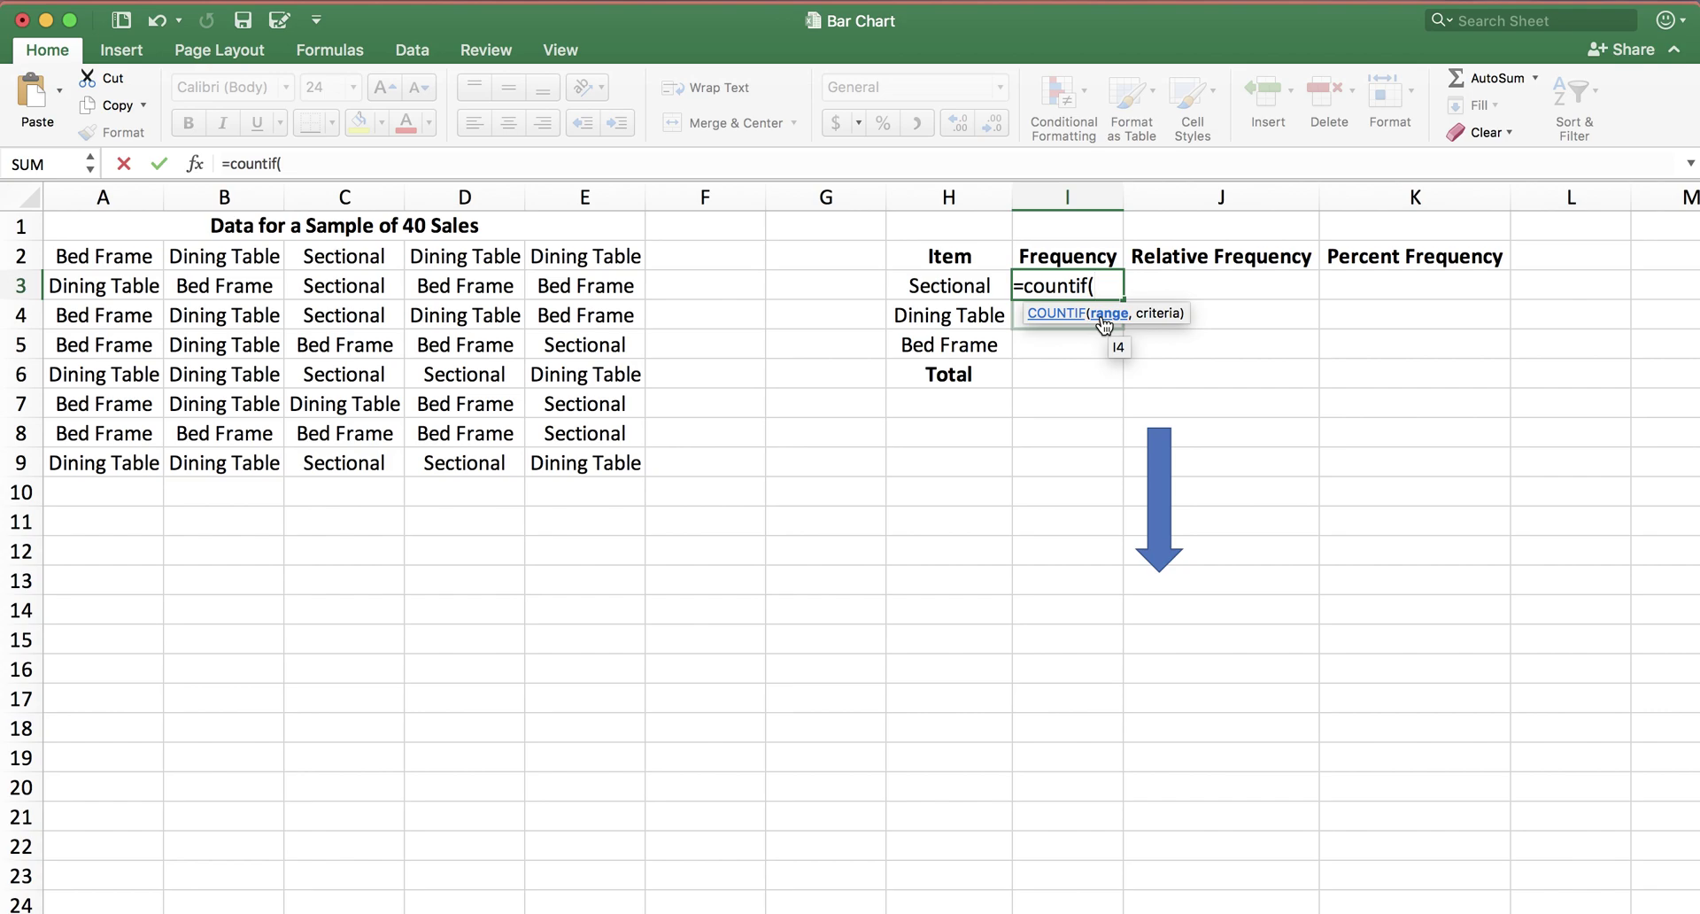
drag(104, 258, 598, 467)
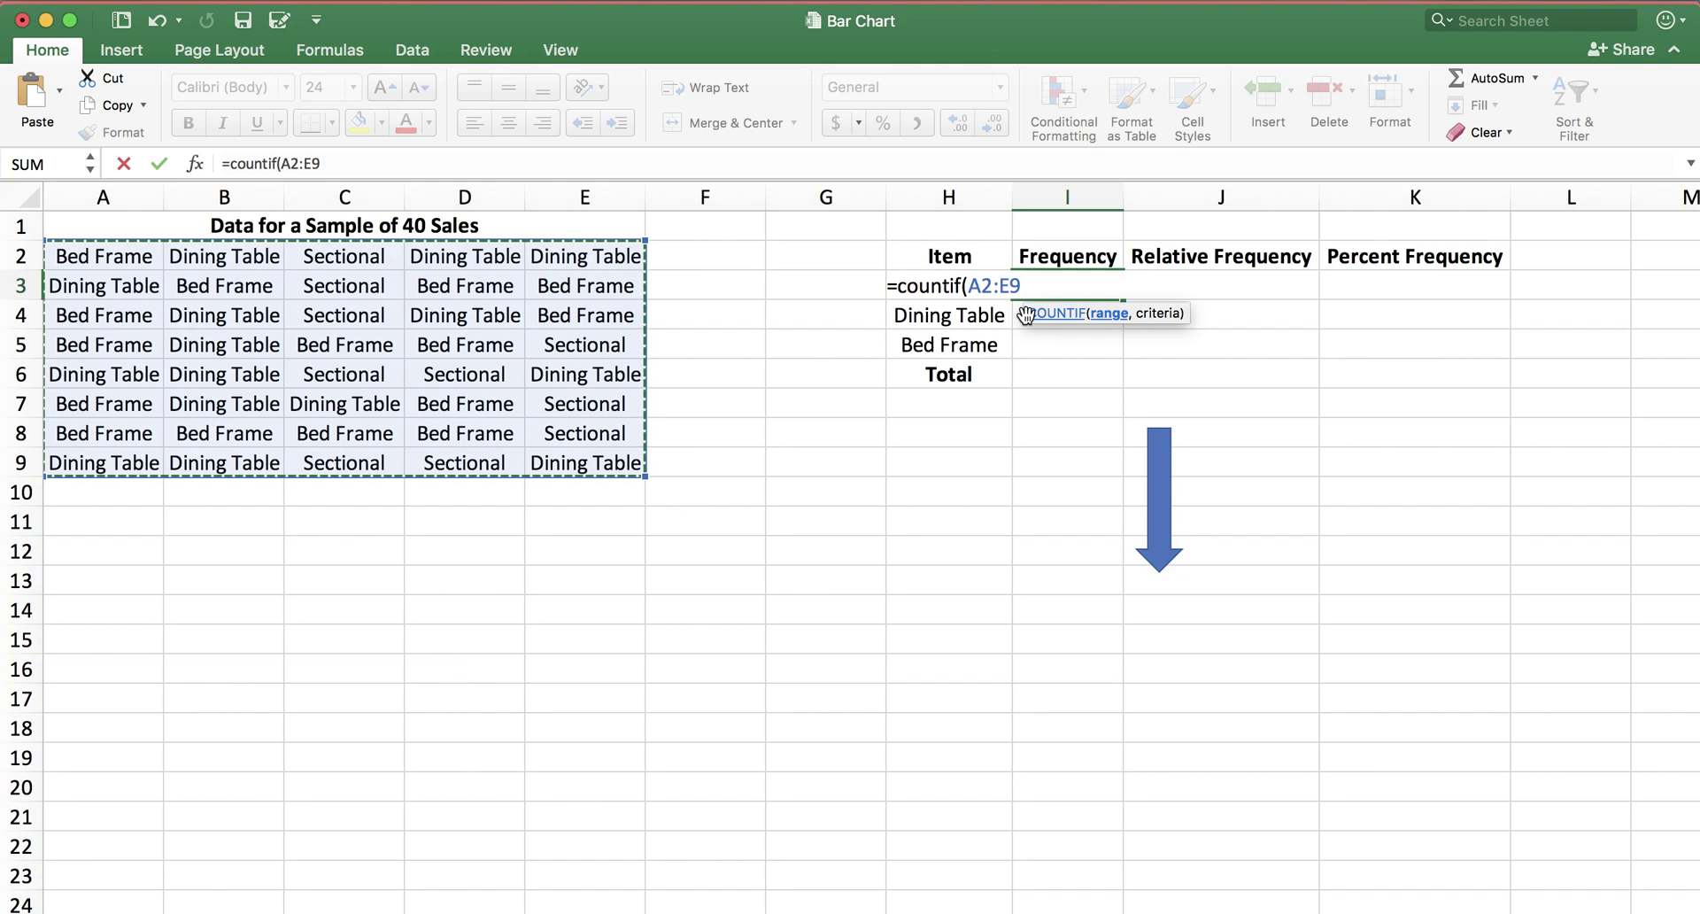
text(,)
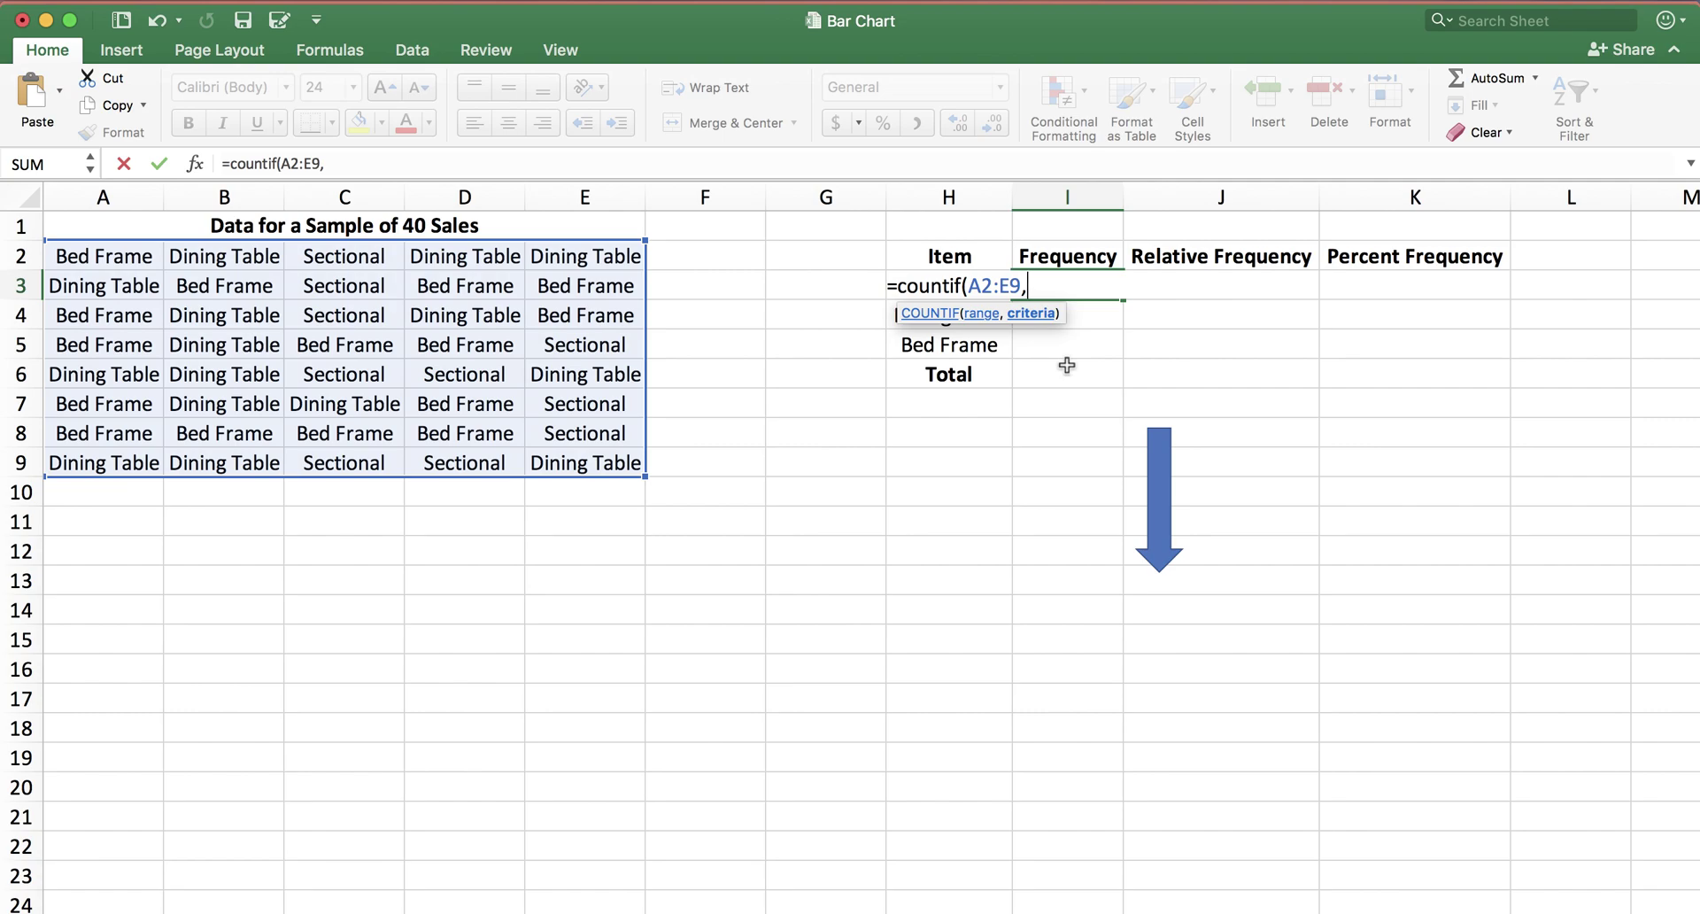
text(H3)
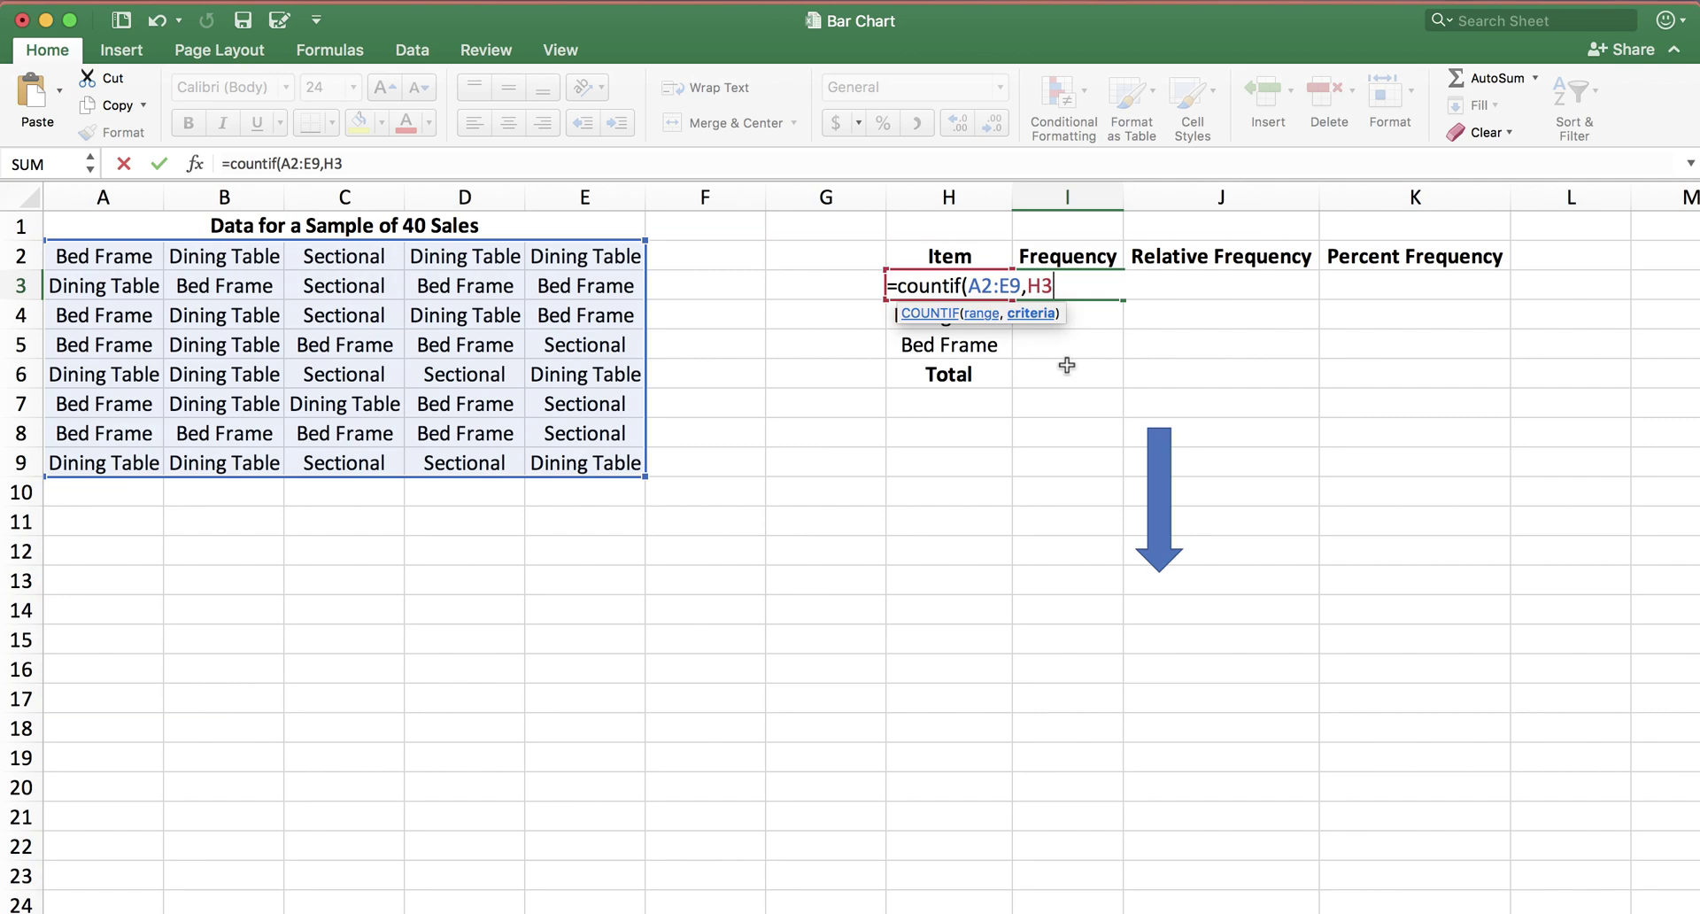
text())
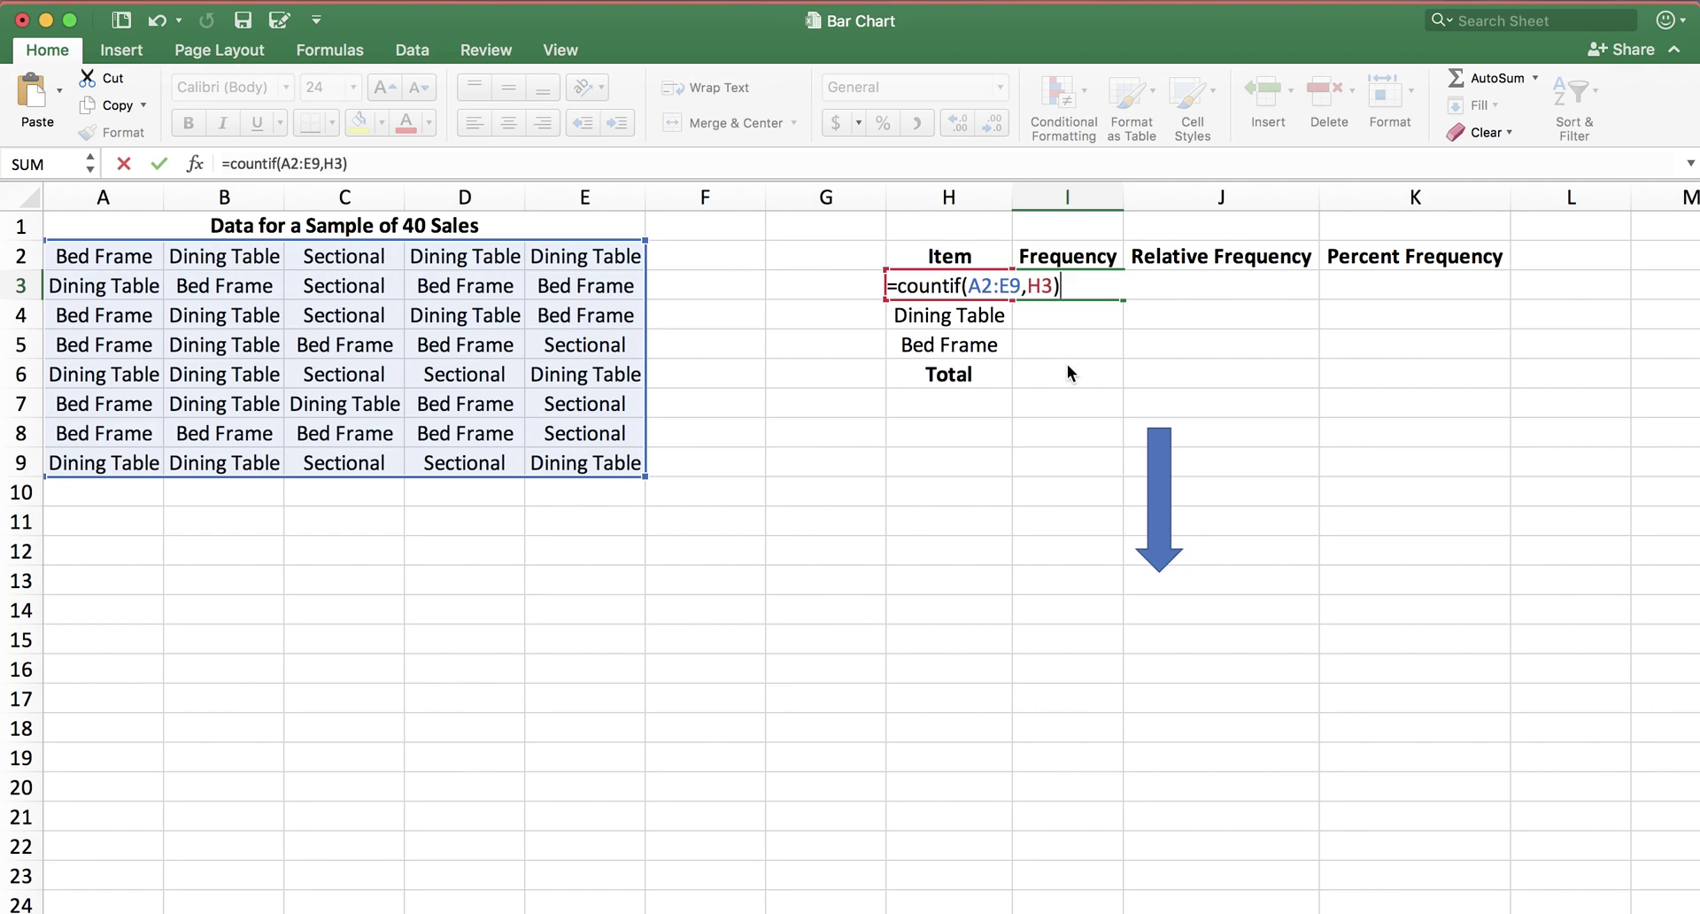
key(Return)
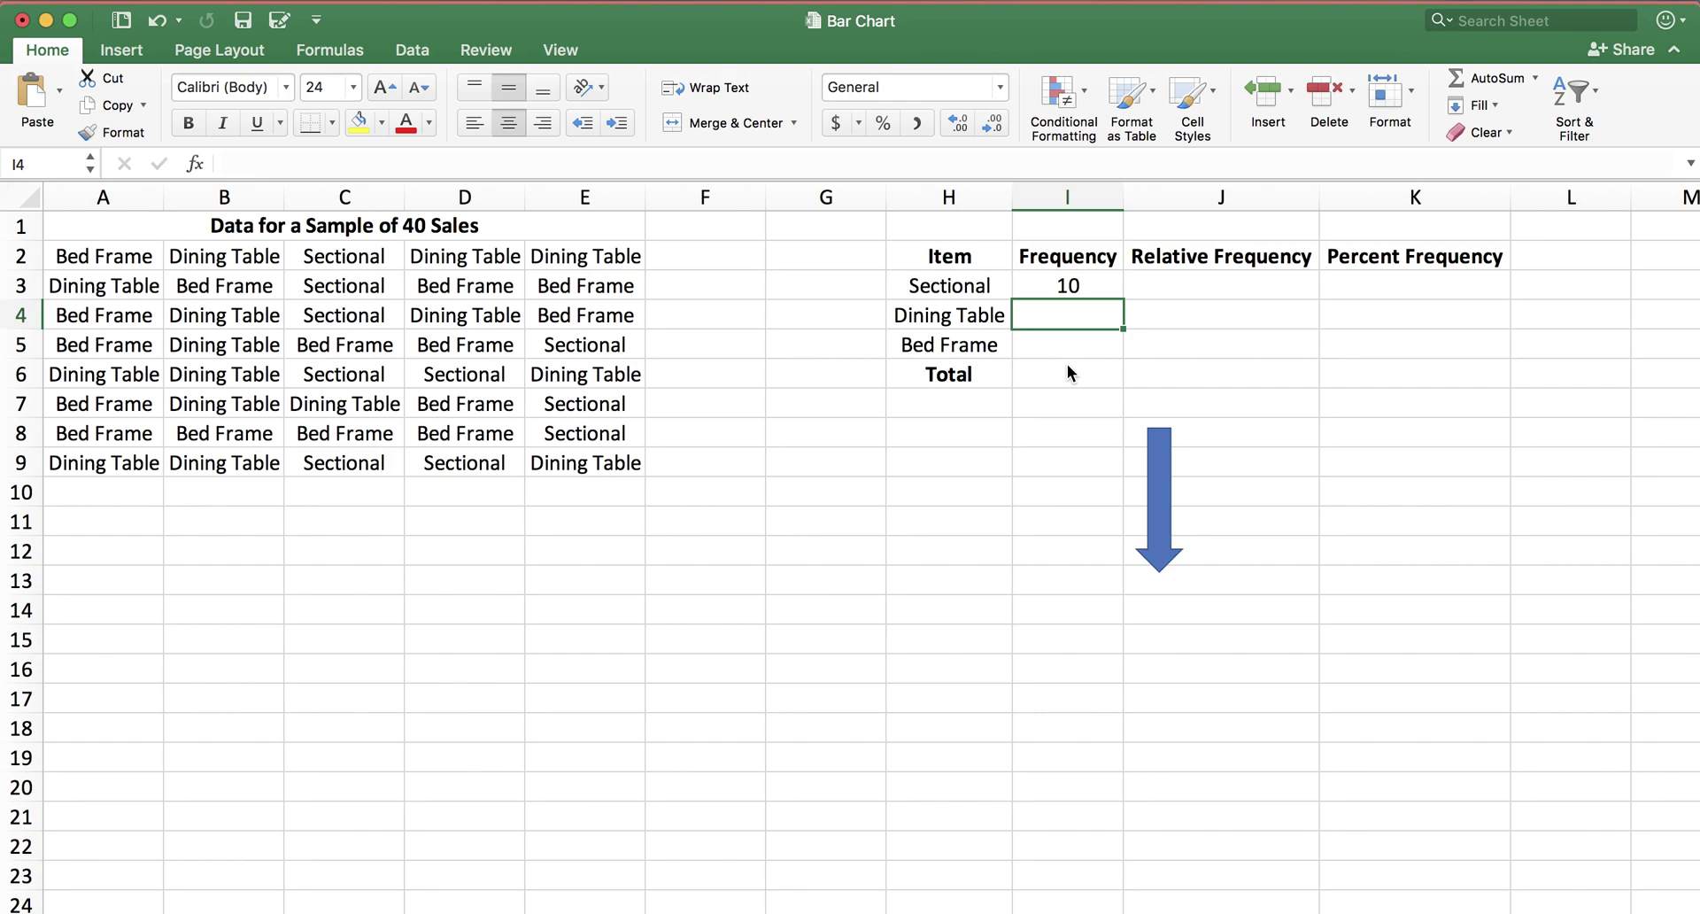
Step: Calculate the Dining Table frequency in I4 with the formula =countif(A2:E9,H4)
text(=countif()
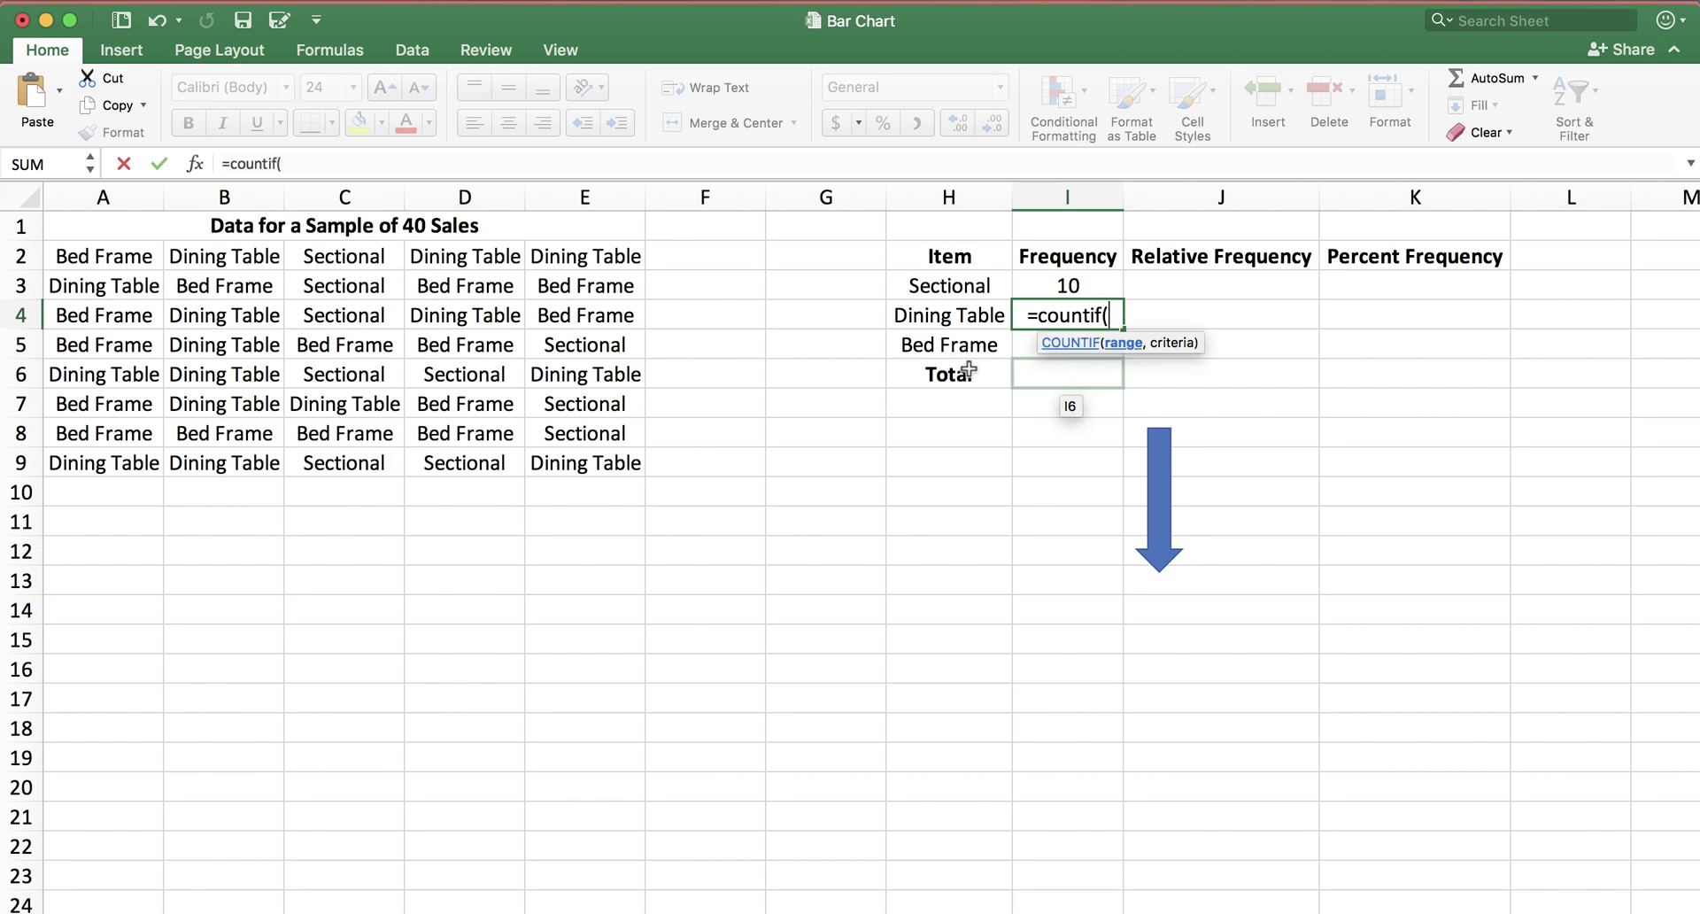
drag(55, 256, 595, 469)
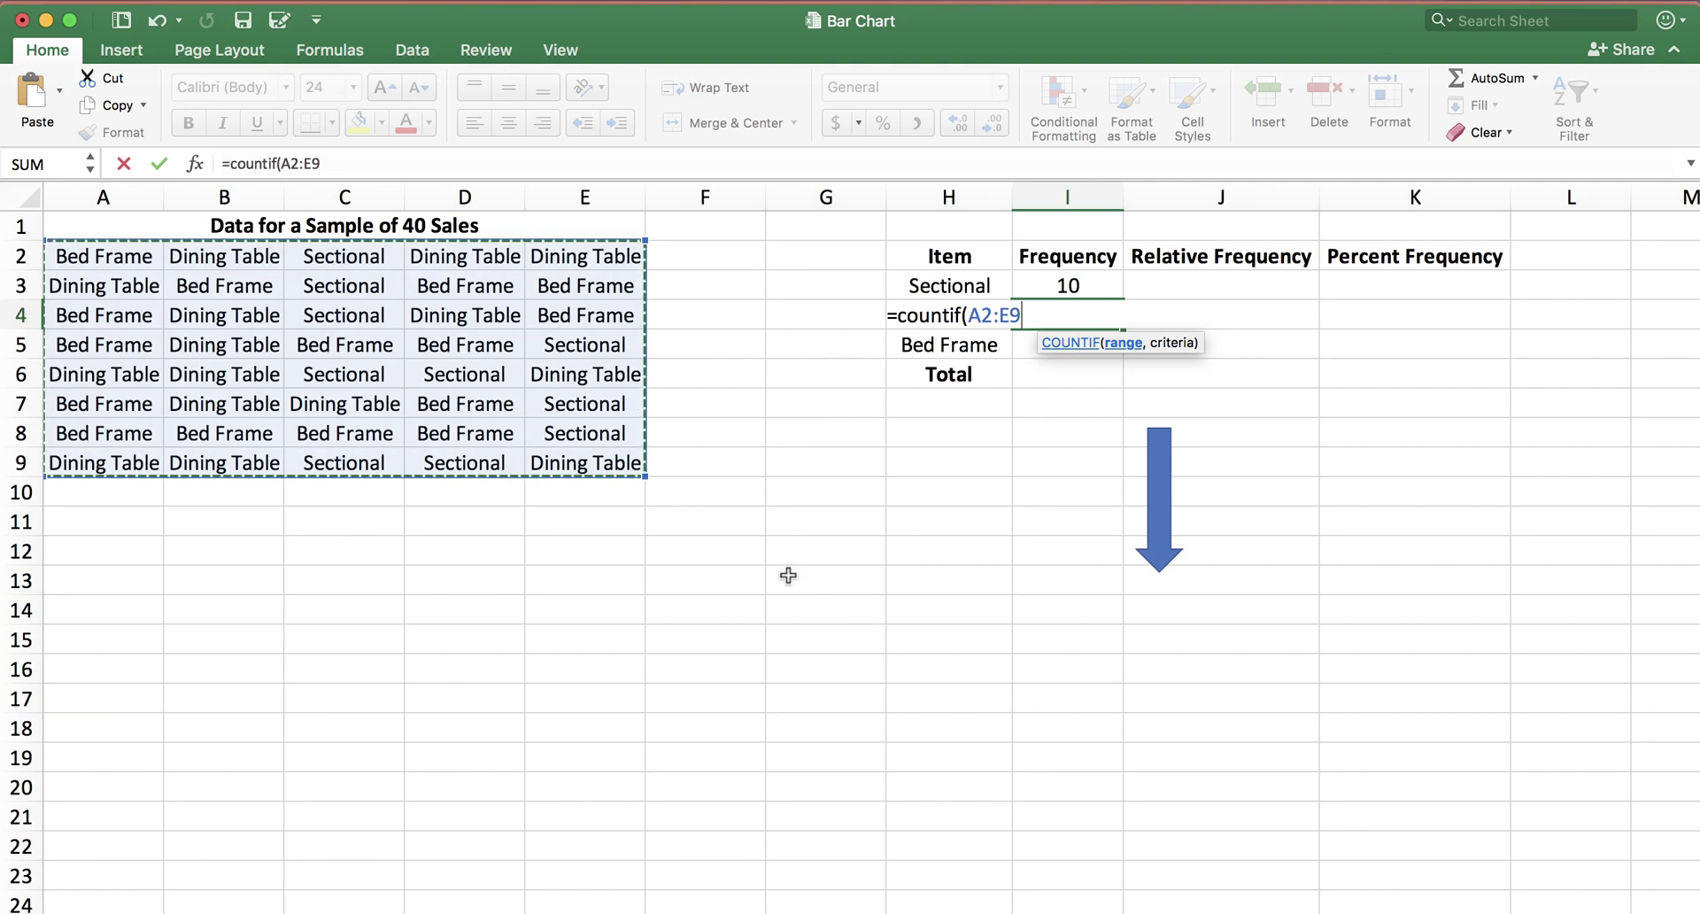
text(,)
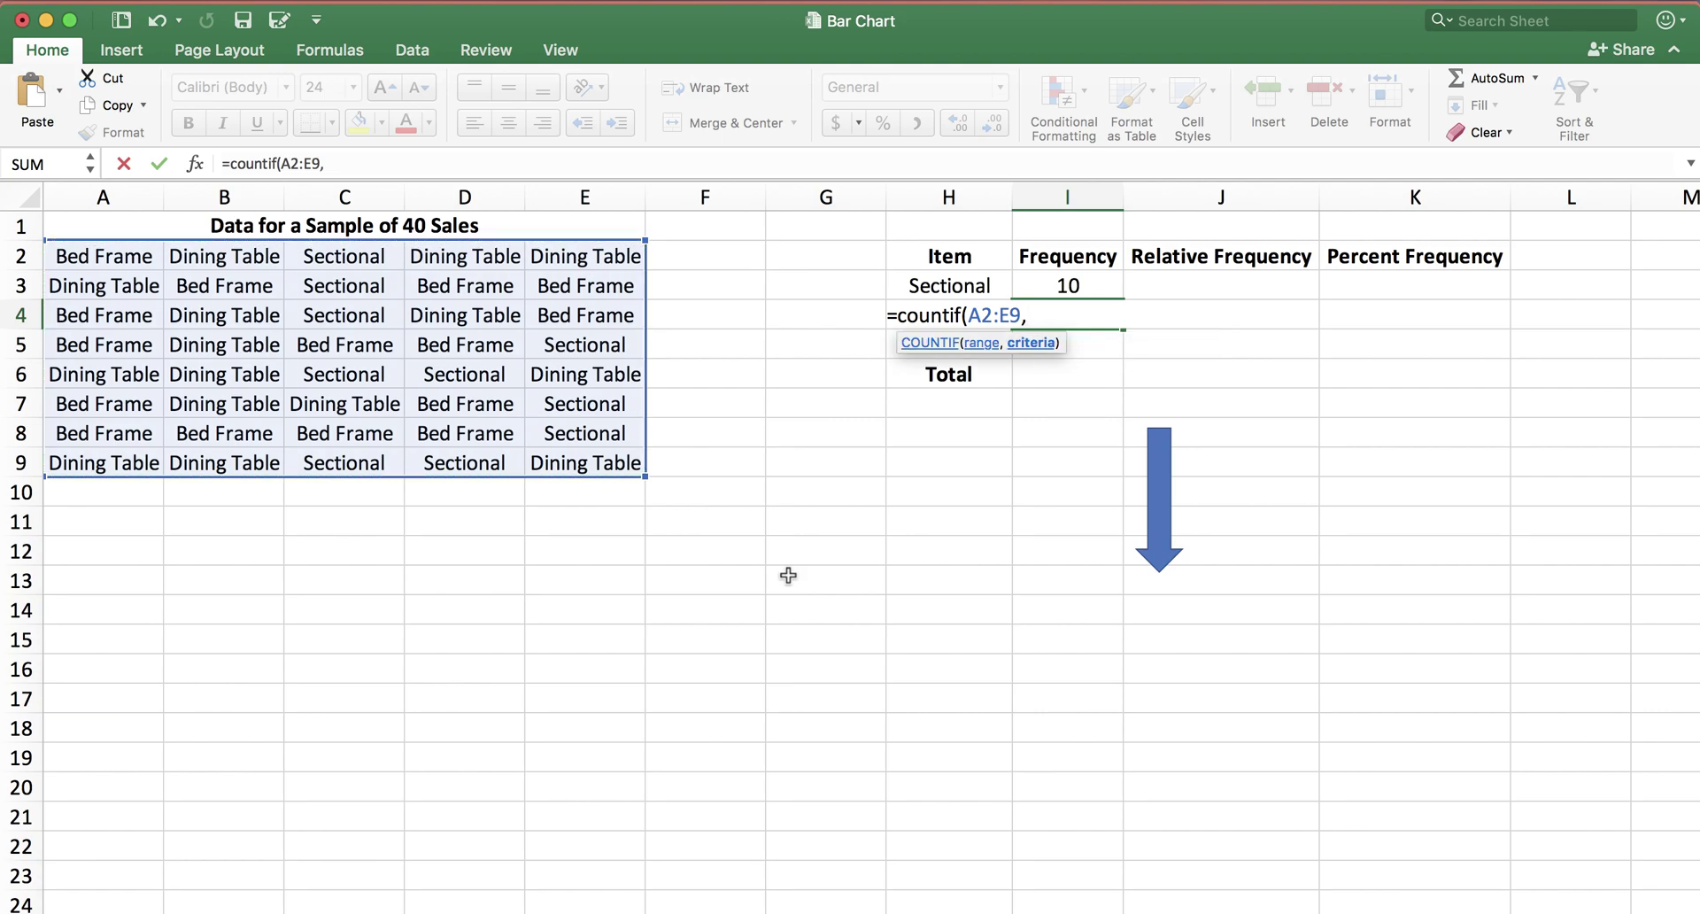
text(H4))
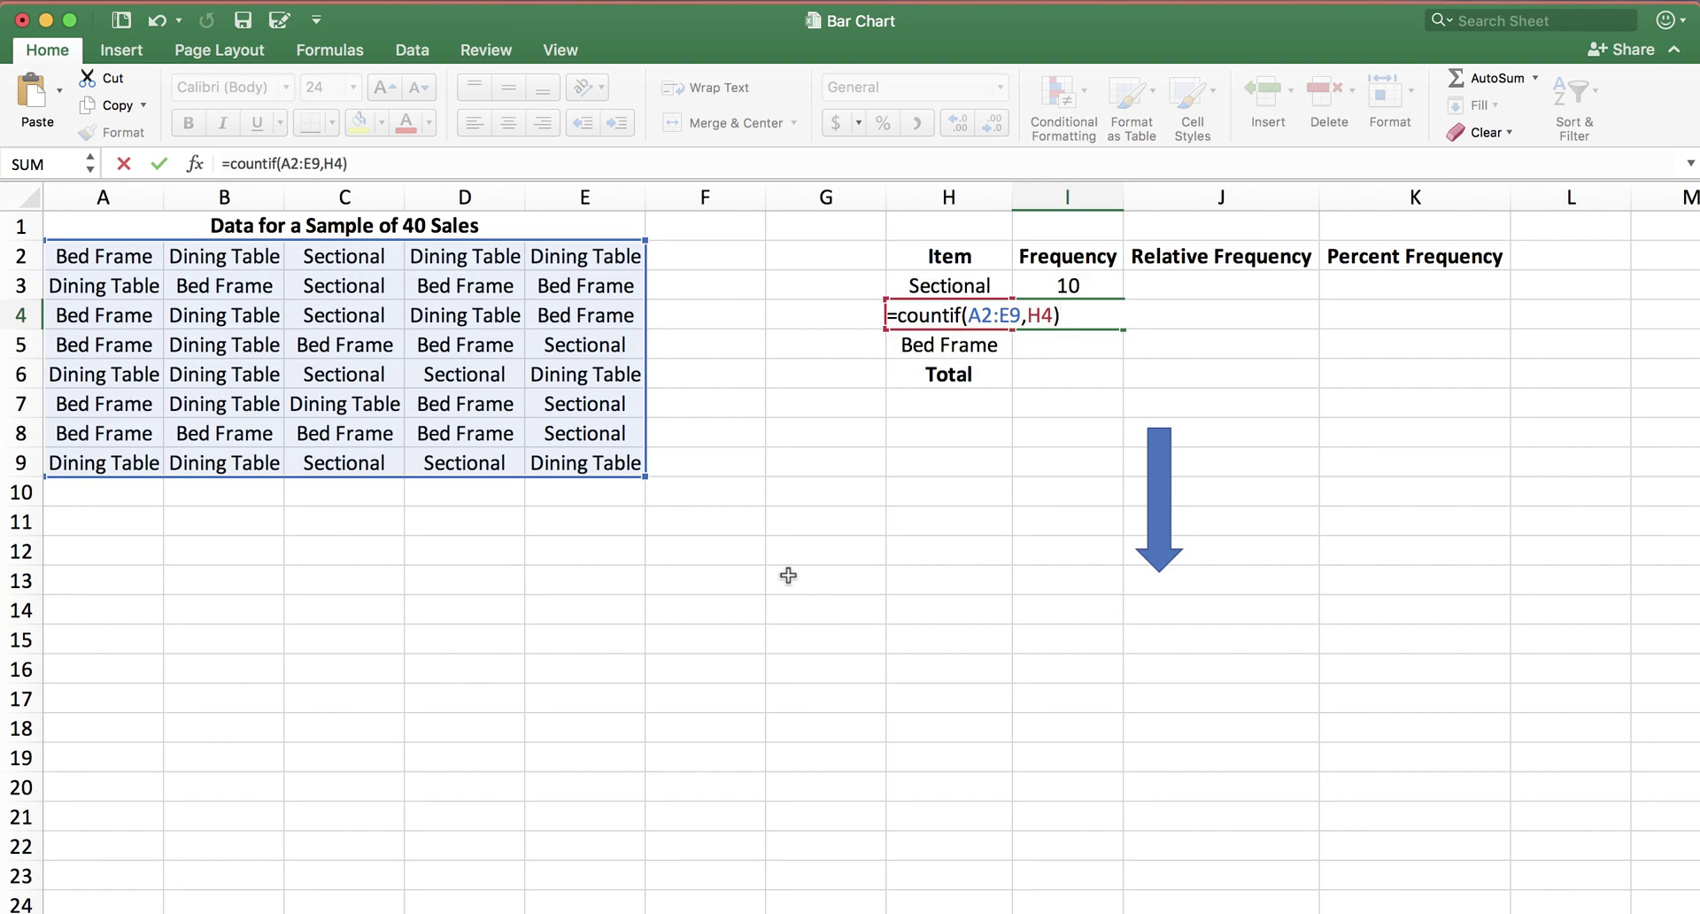
key(Return)
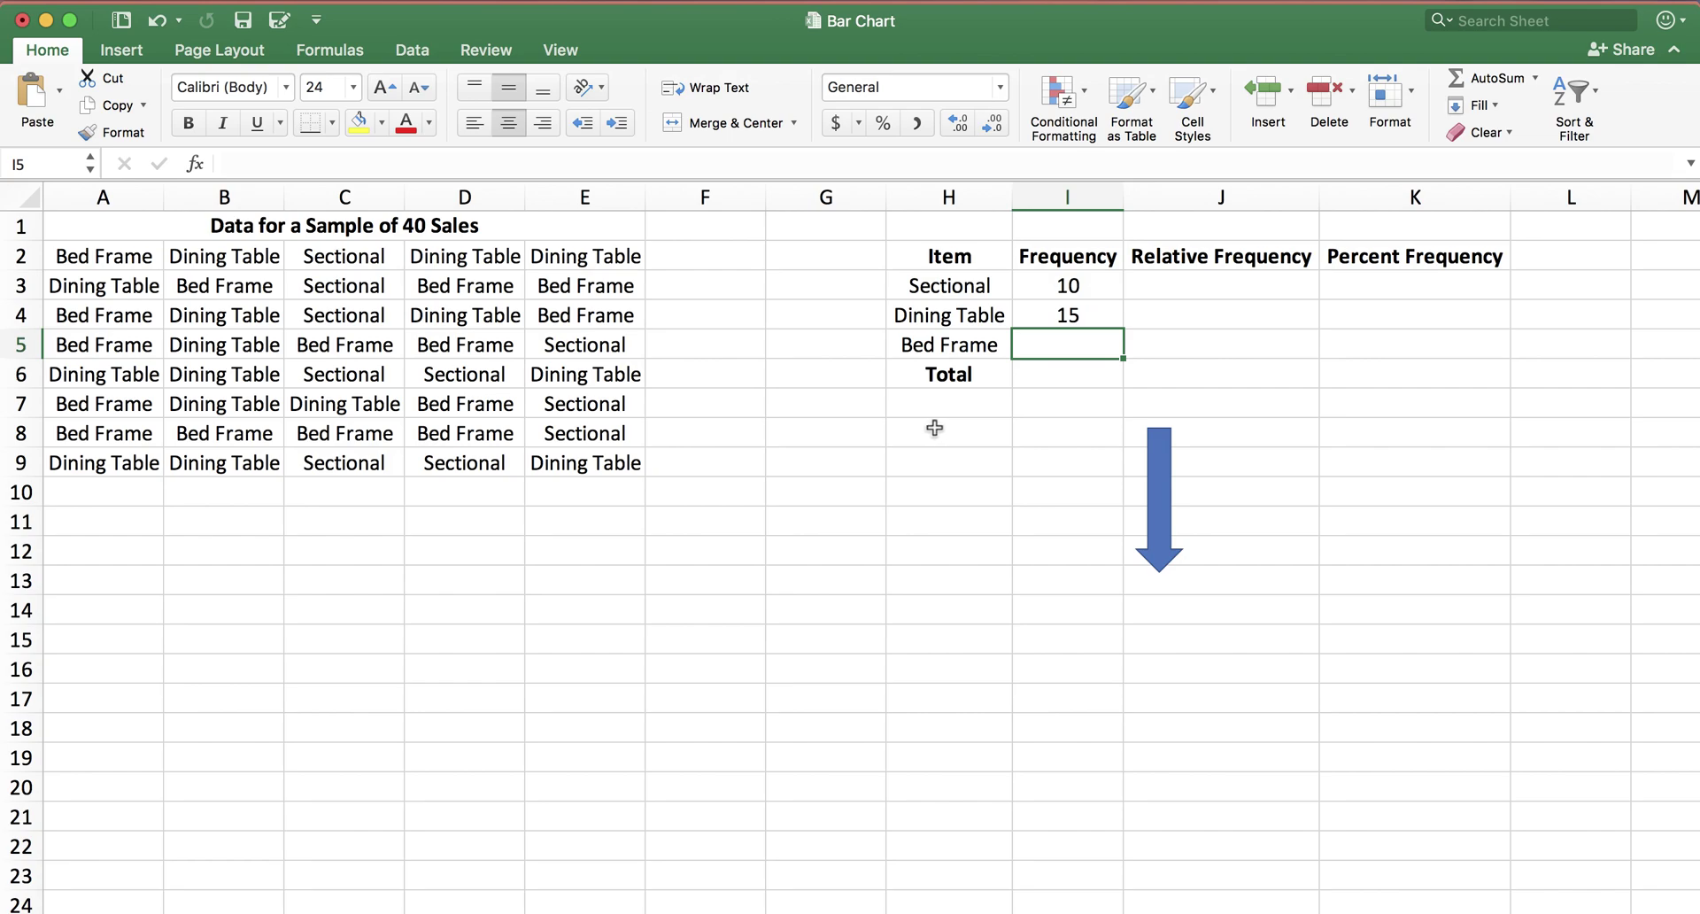
Step: Calculate the Bed Frame frequency in I5 with the formula =countif(A2:E9,H5)
text(=countif()
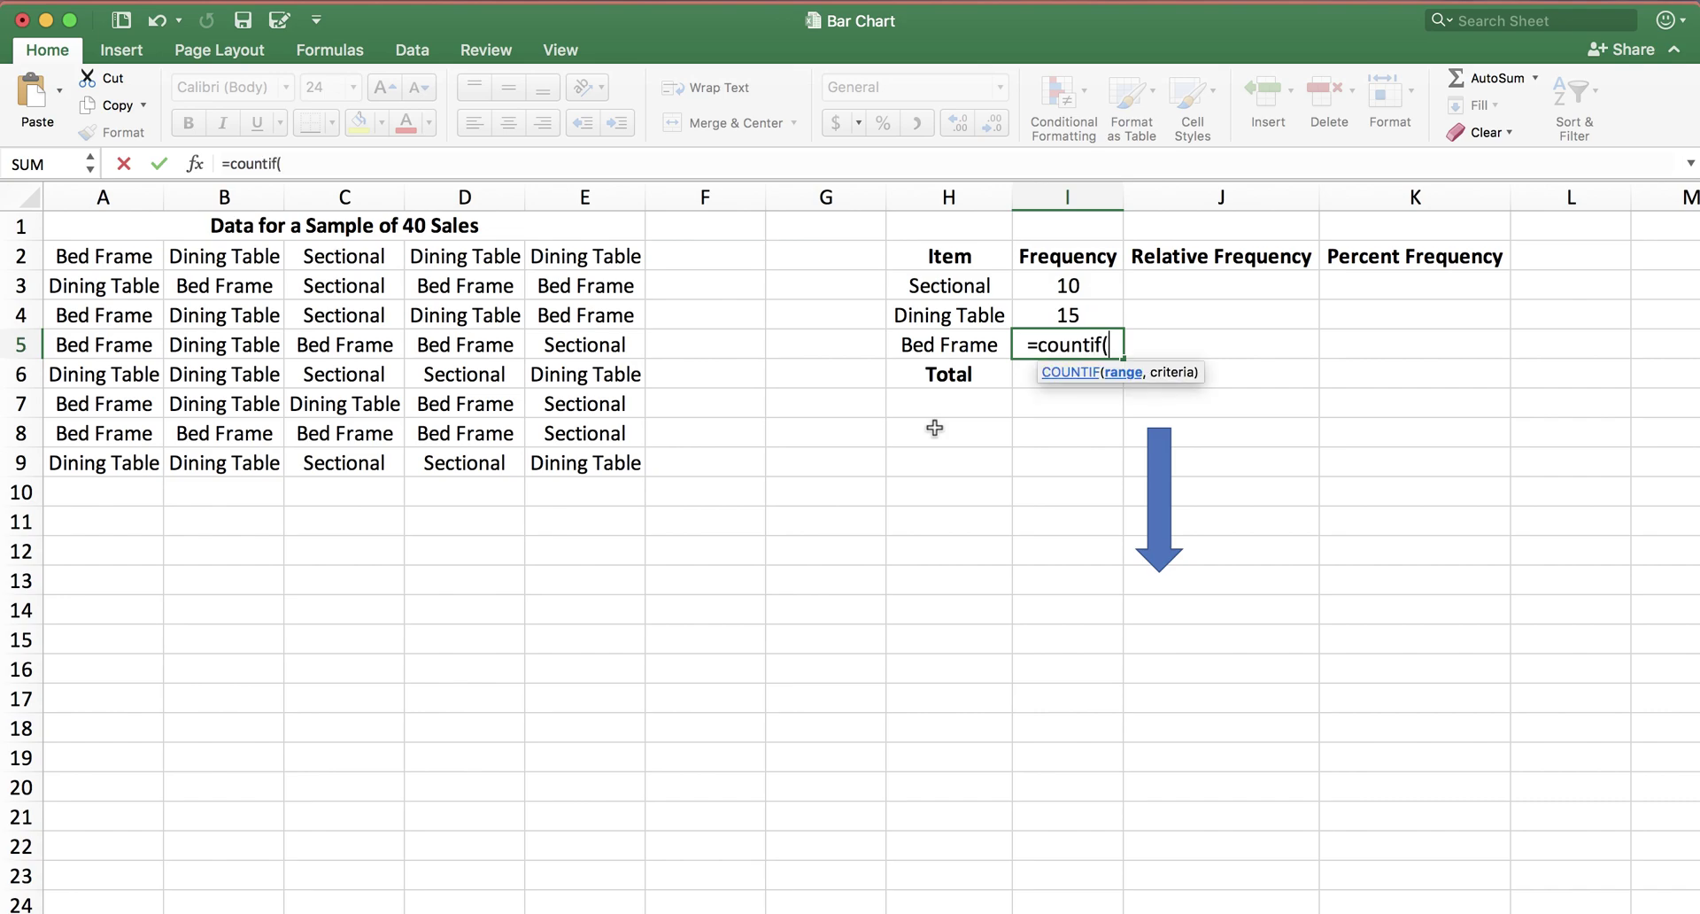
drag(98, 257, 604, 463)
text(,)
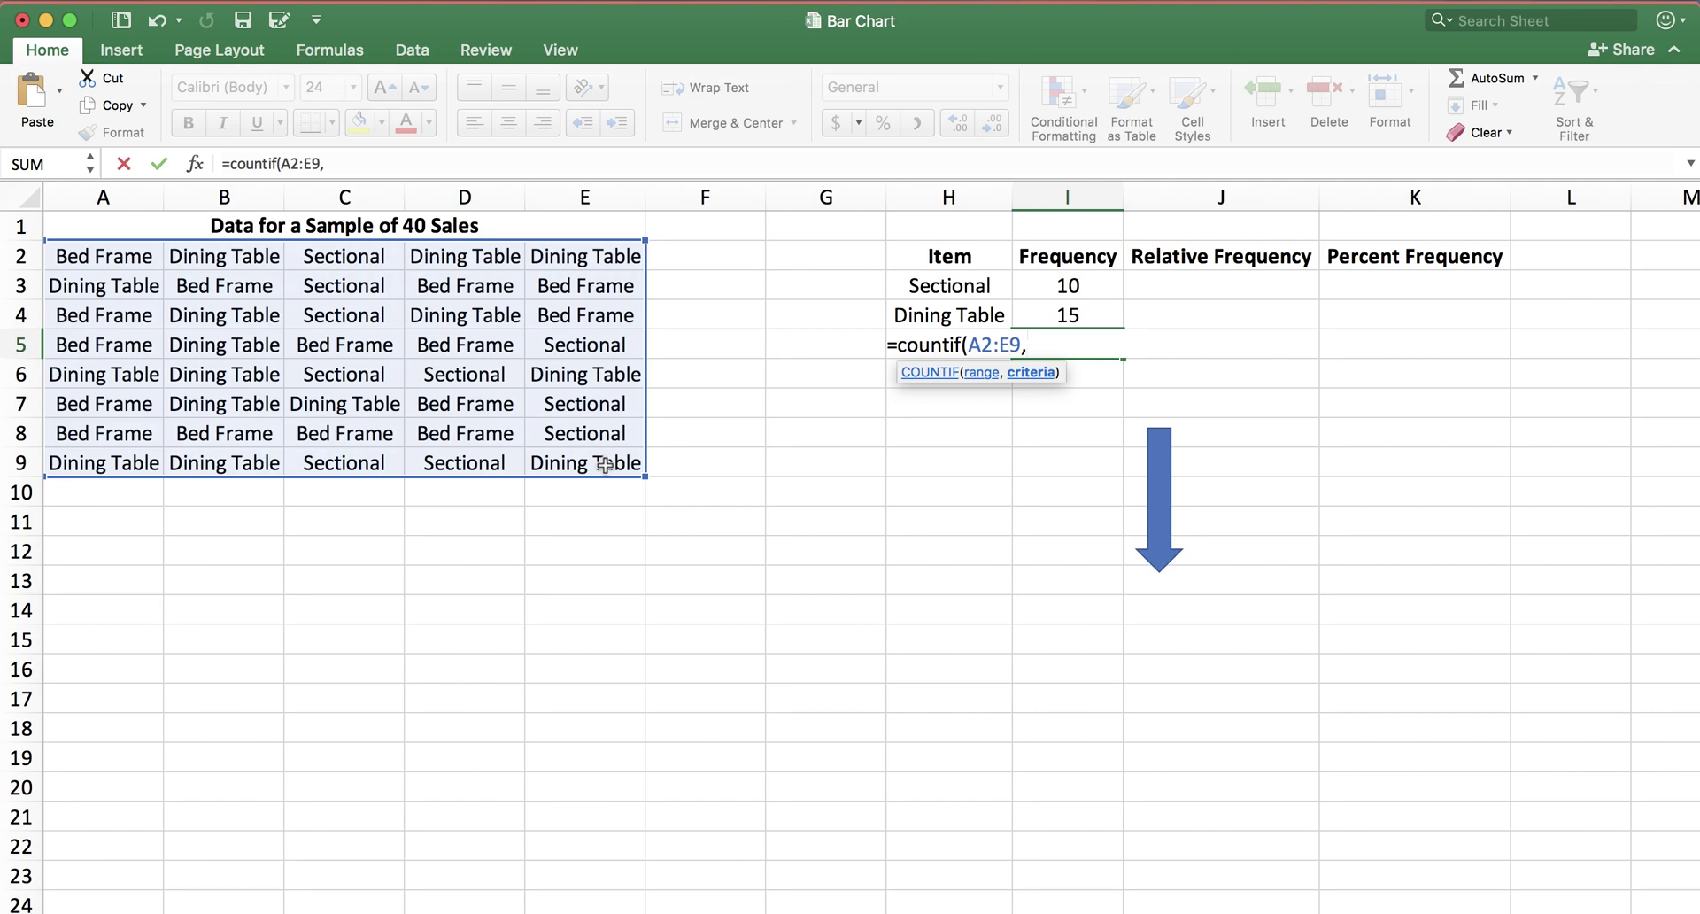
text(H5))
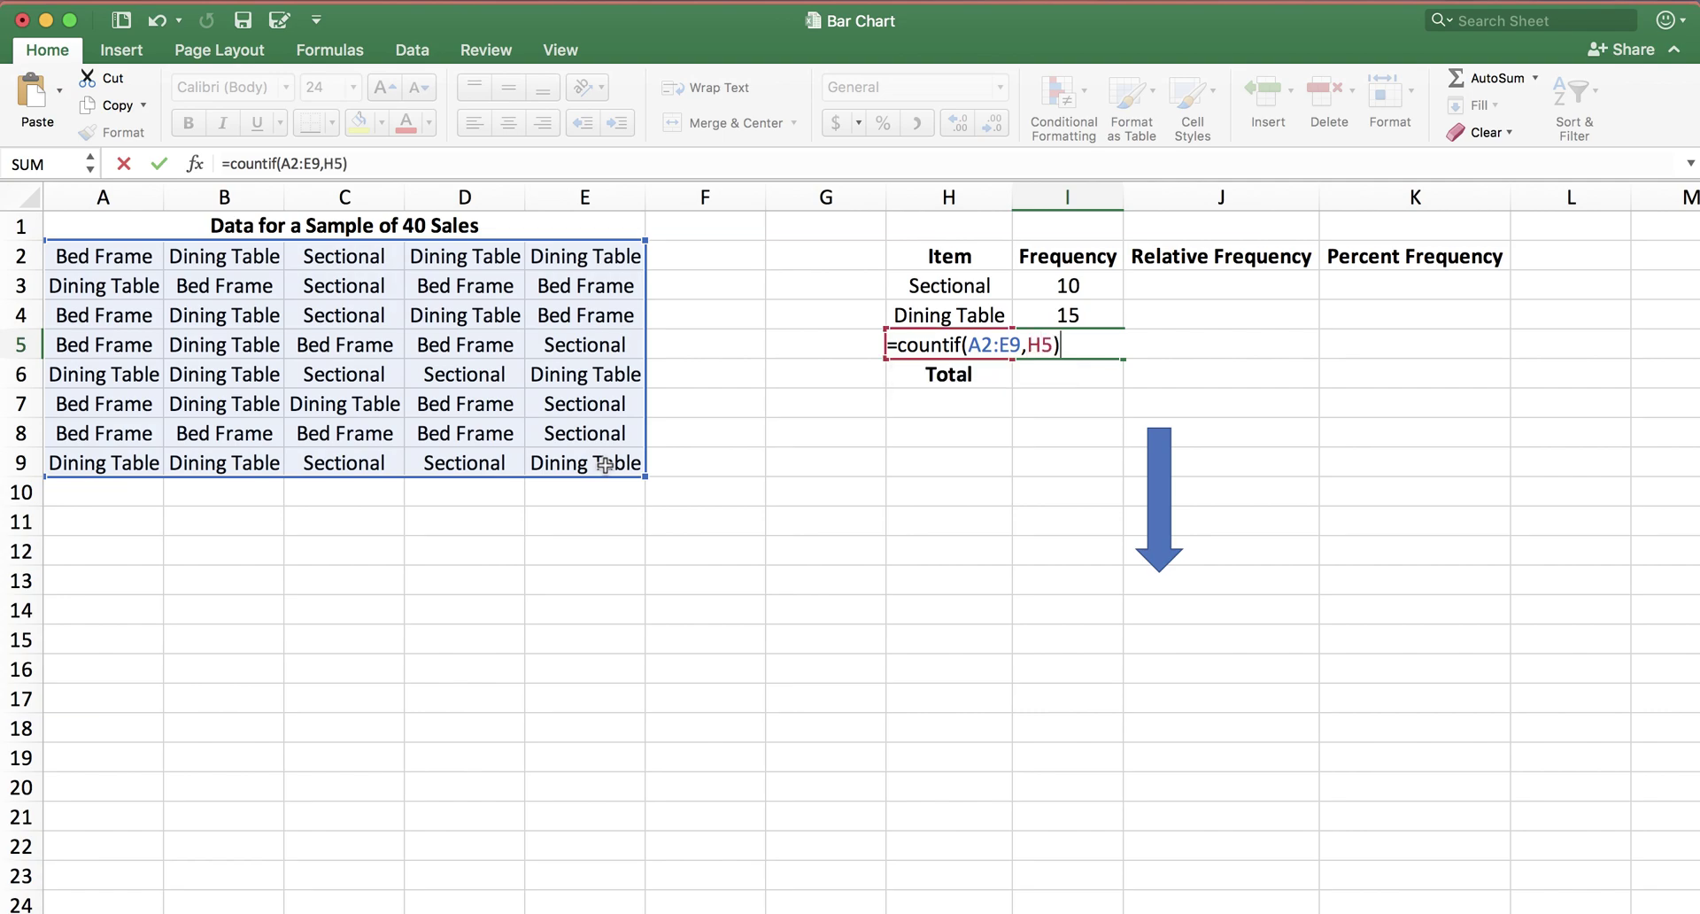
key(Return)
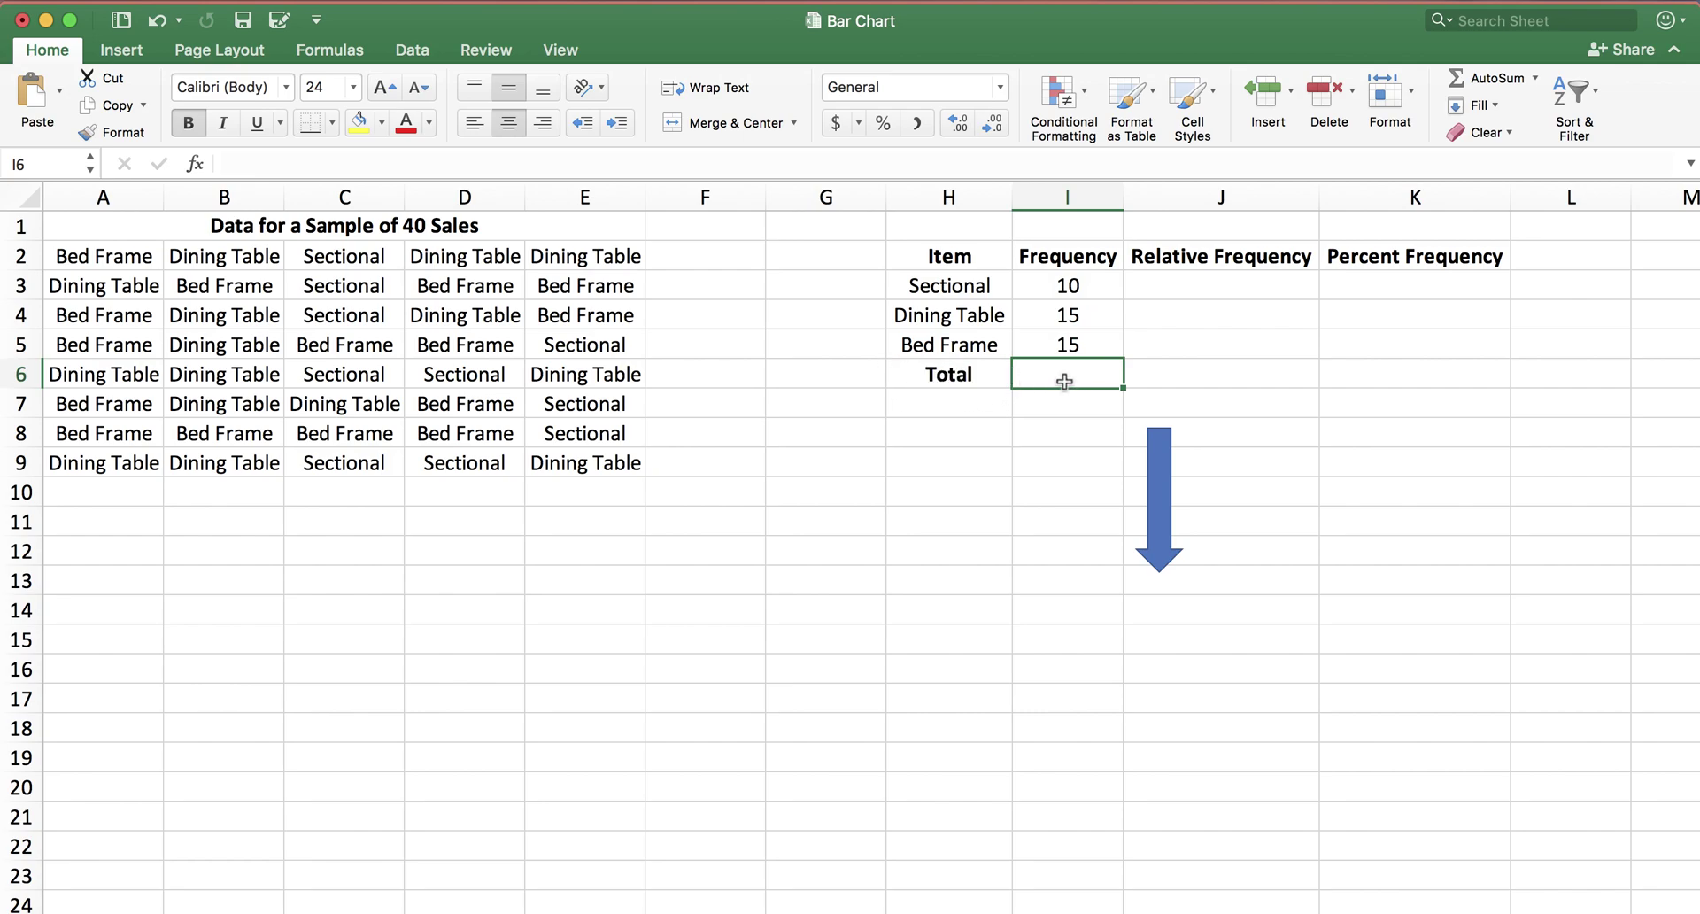
Step: Total the frequencies in I6 with =sum(I3:I5) and compare the total with the sample size in the data title
text(=sum()
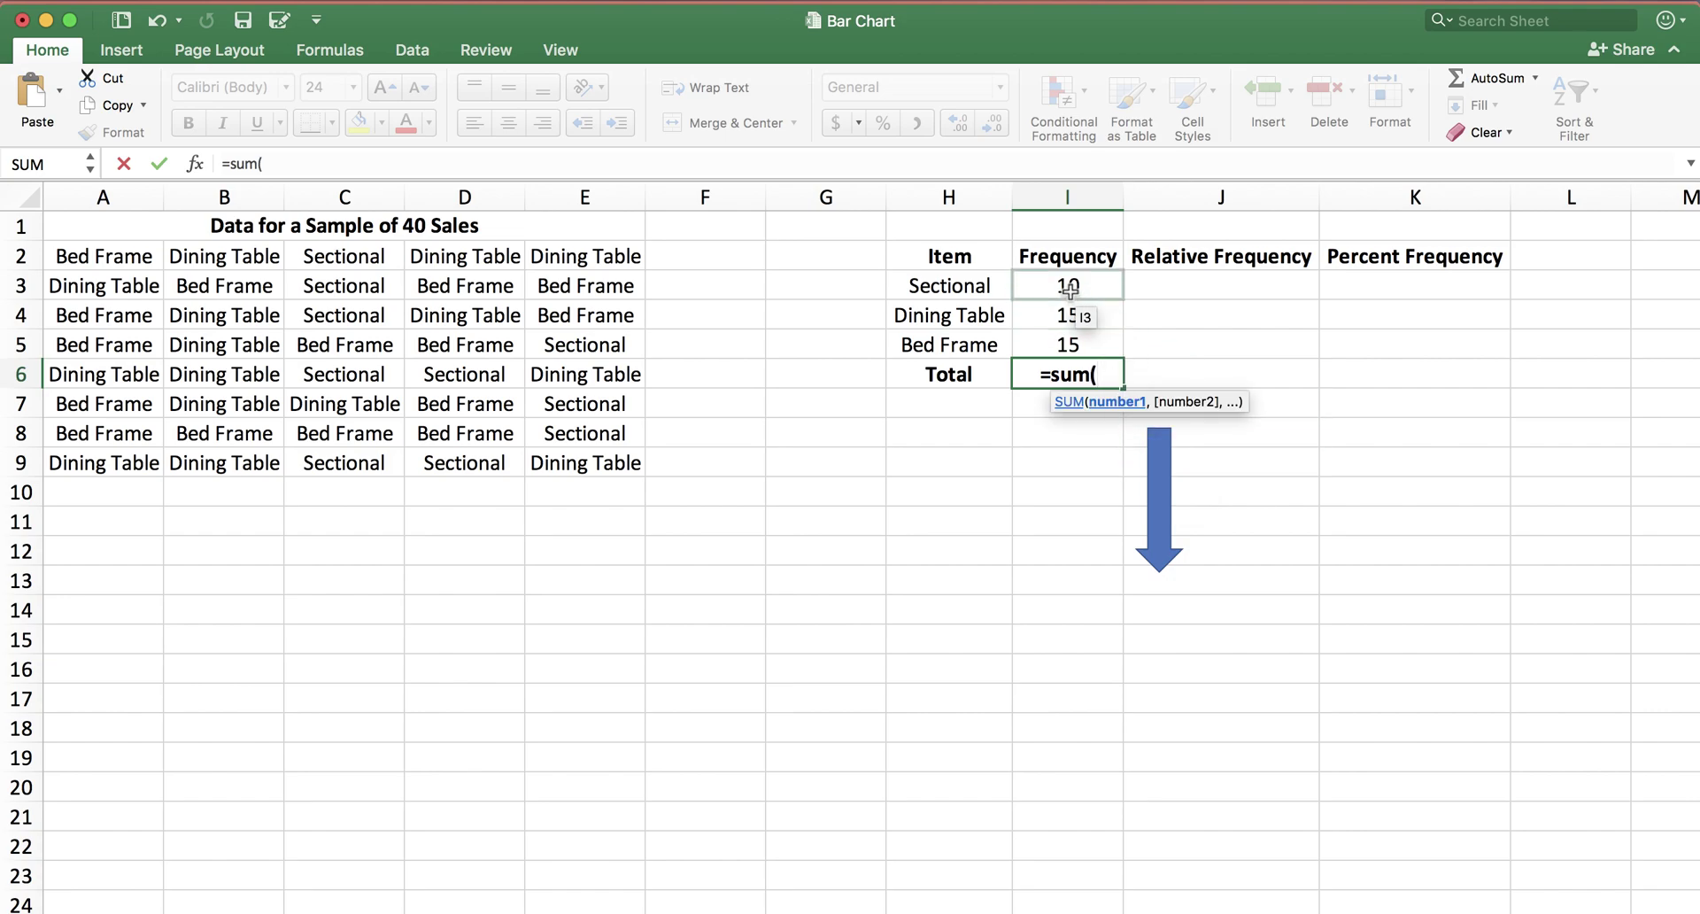
drag(1074, 288, 1071, 345)
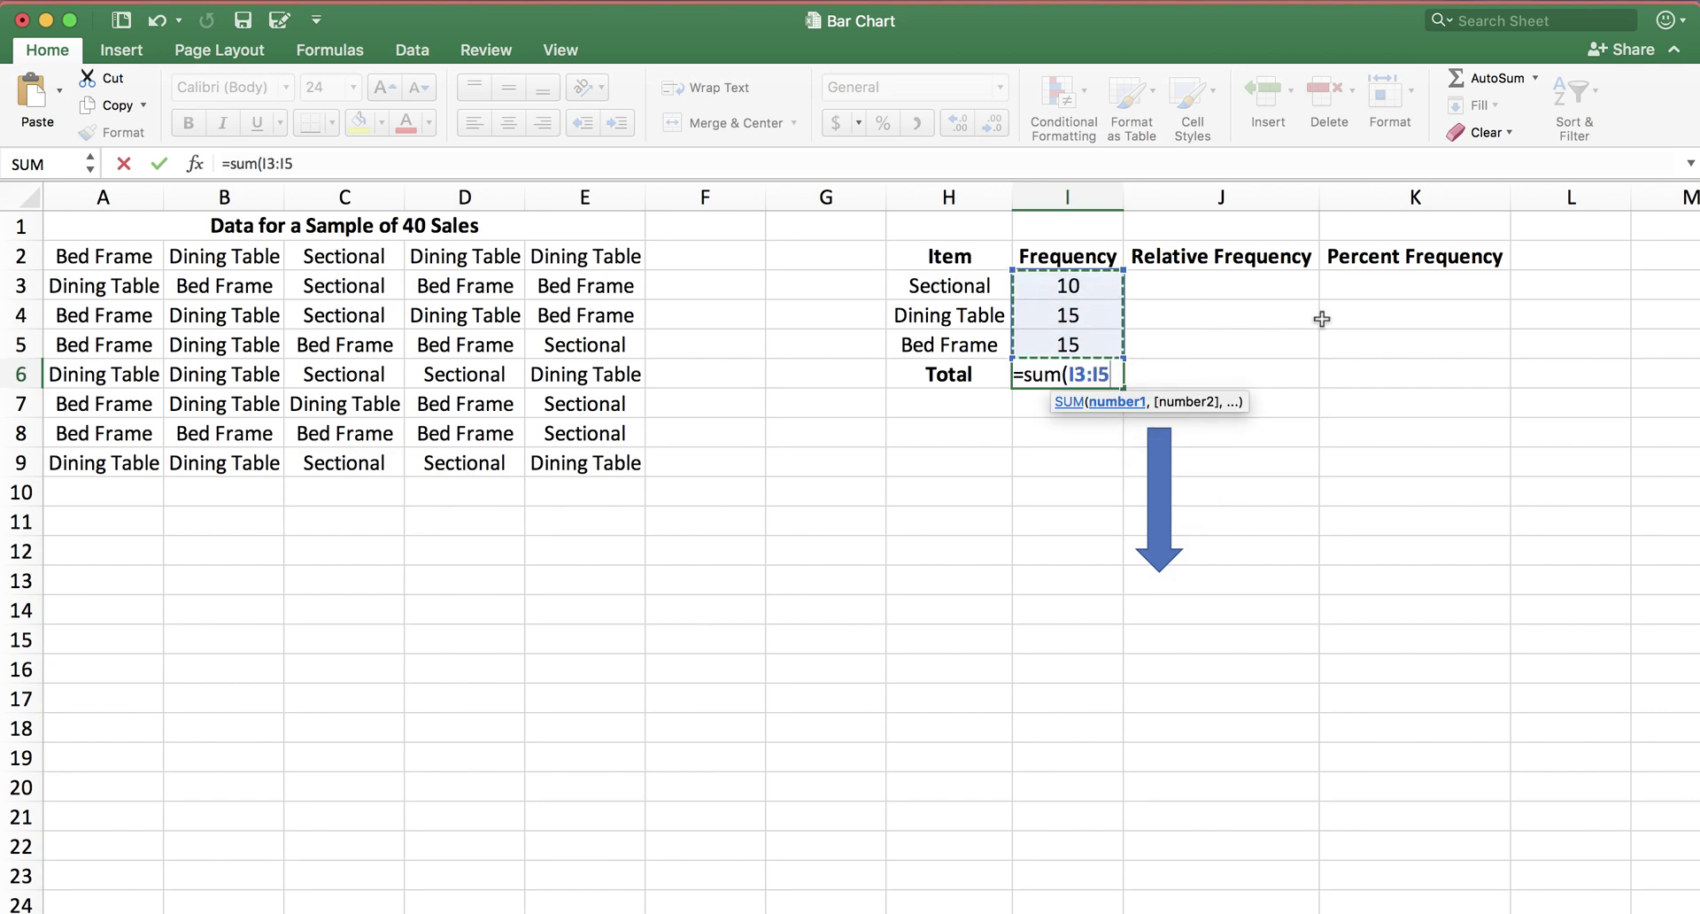
text())
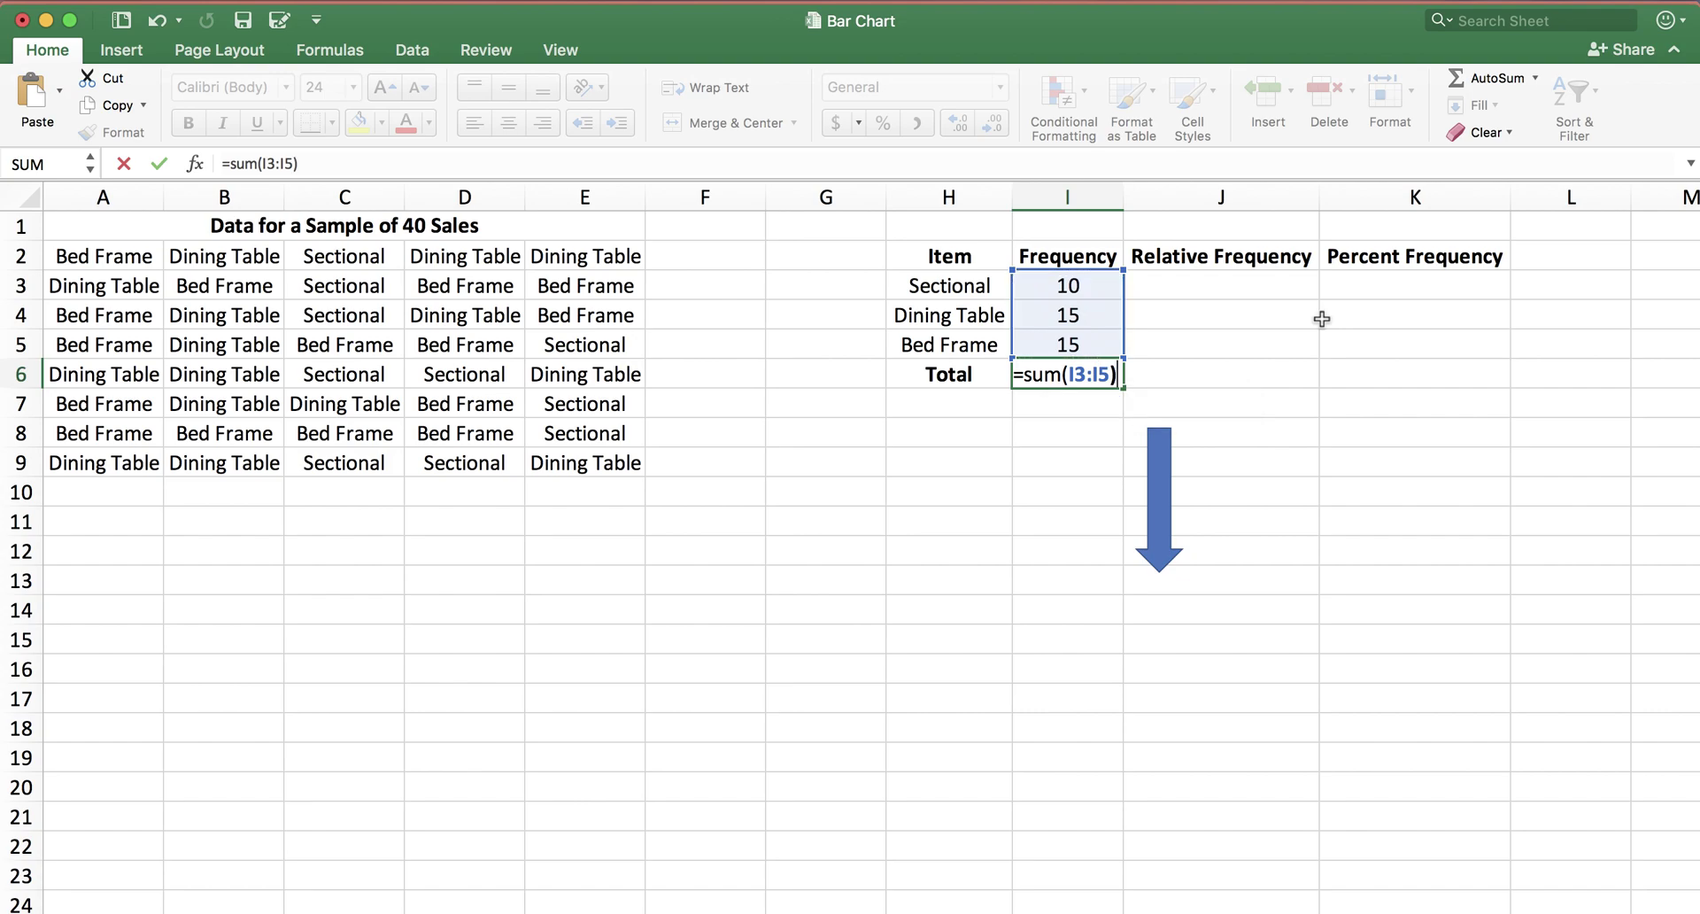
key(Return)
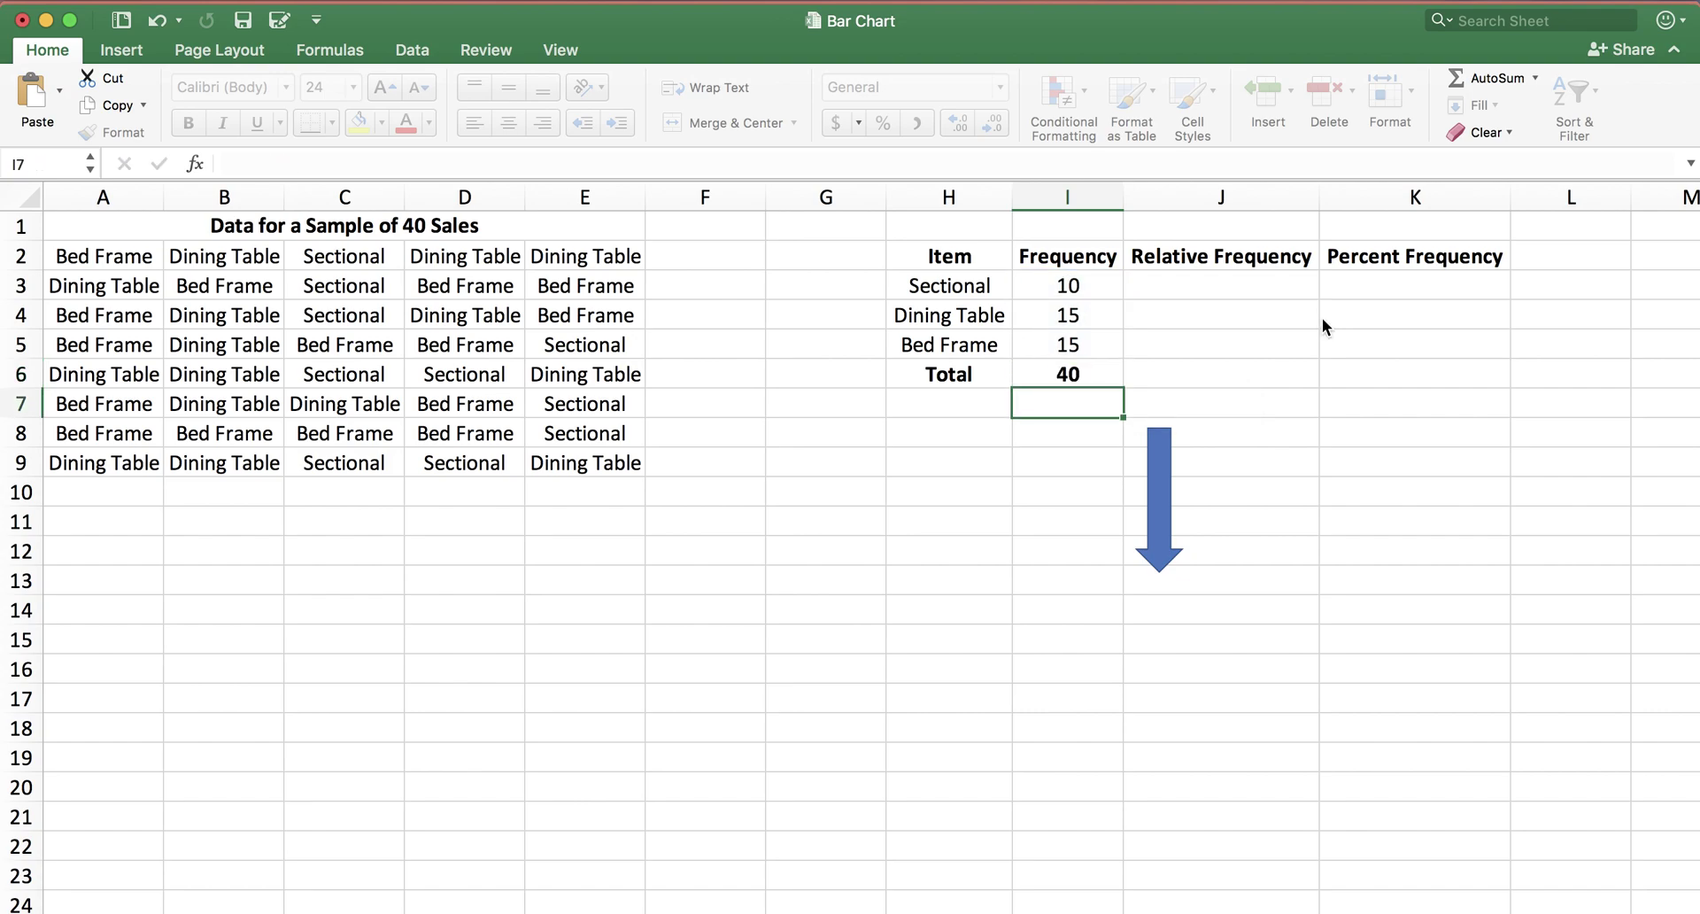
click(1044, 377)
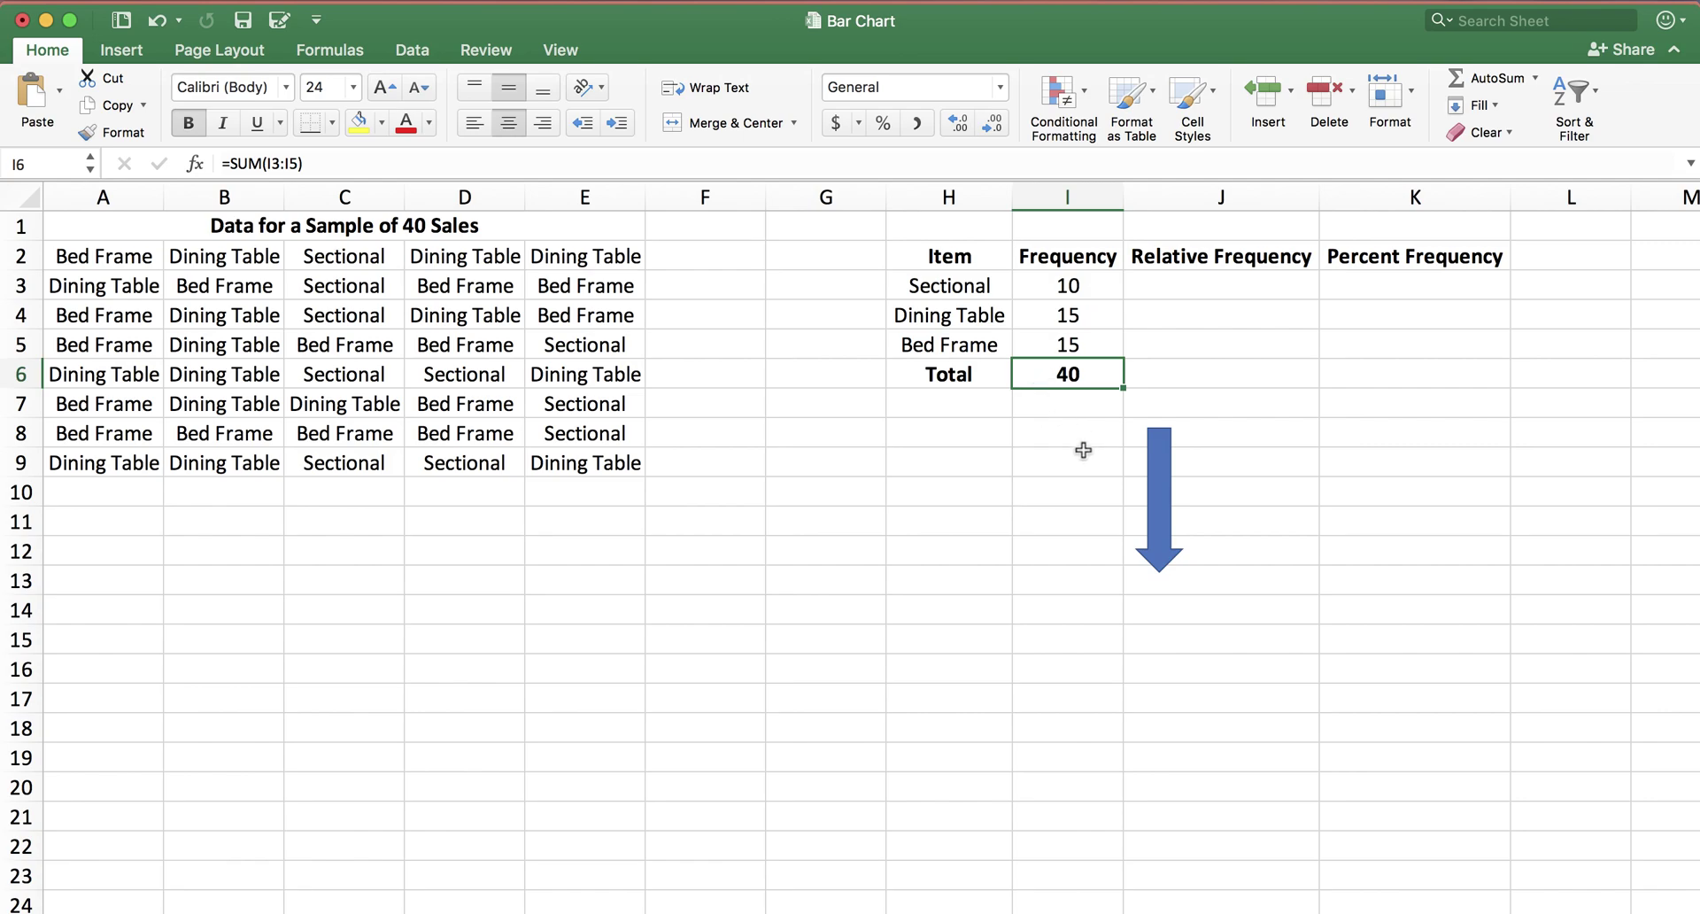
click(455, 224)
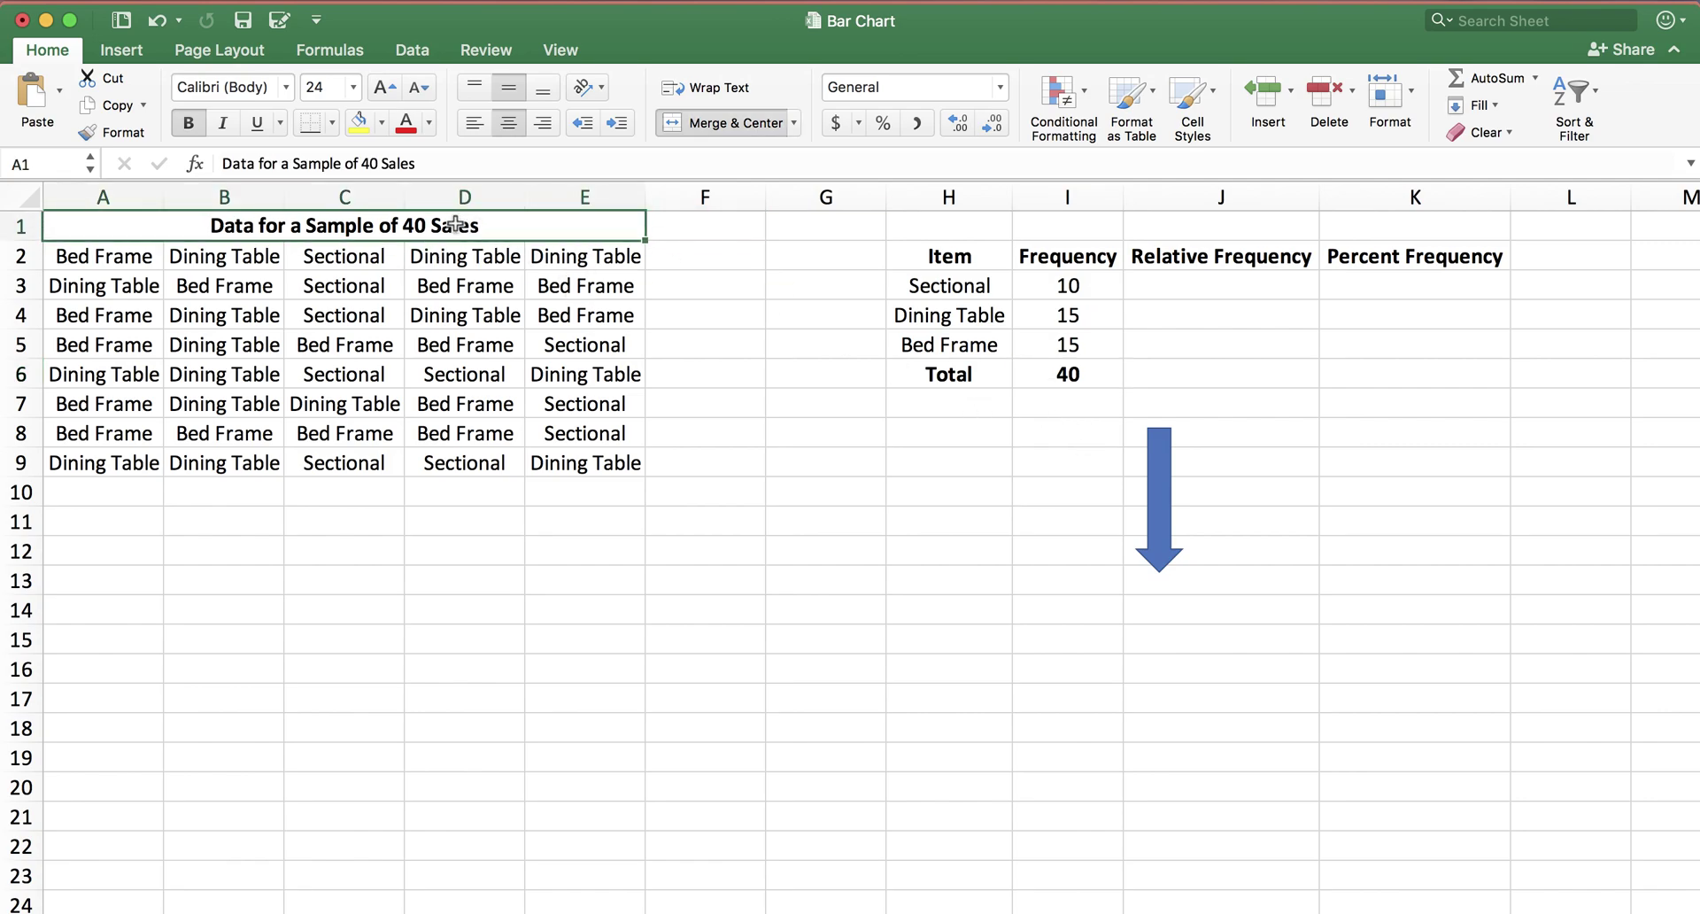
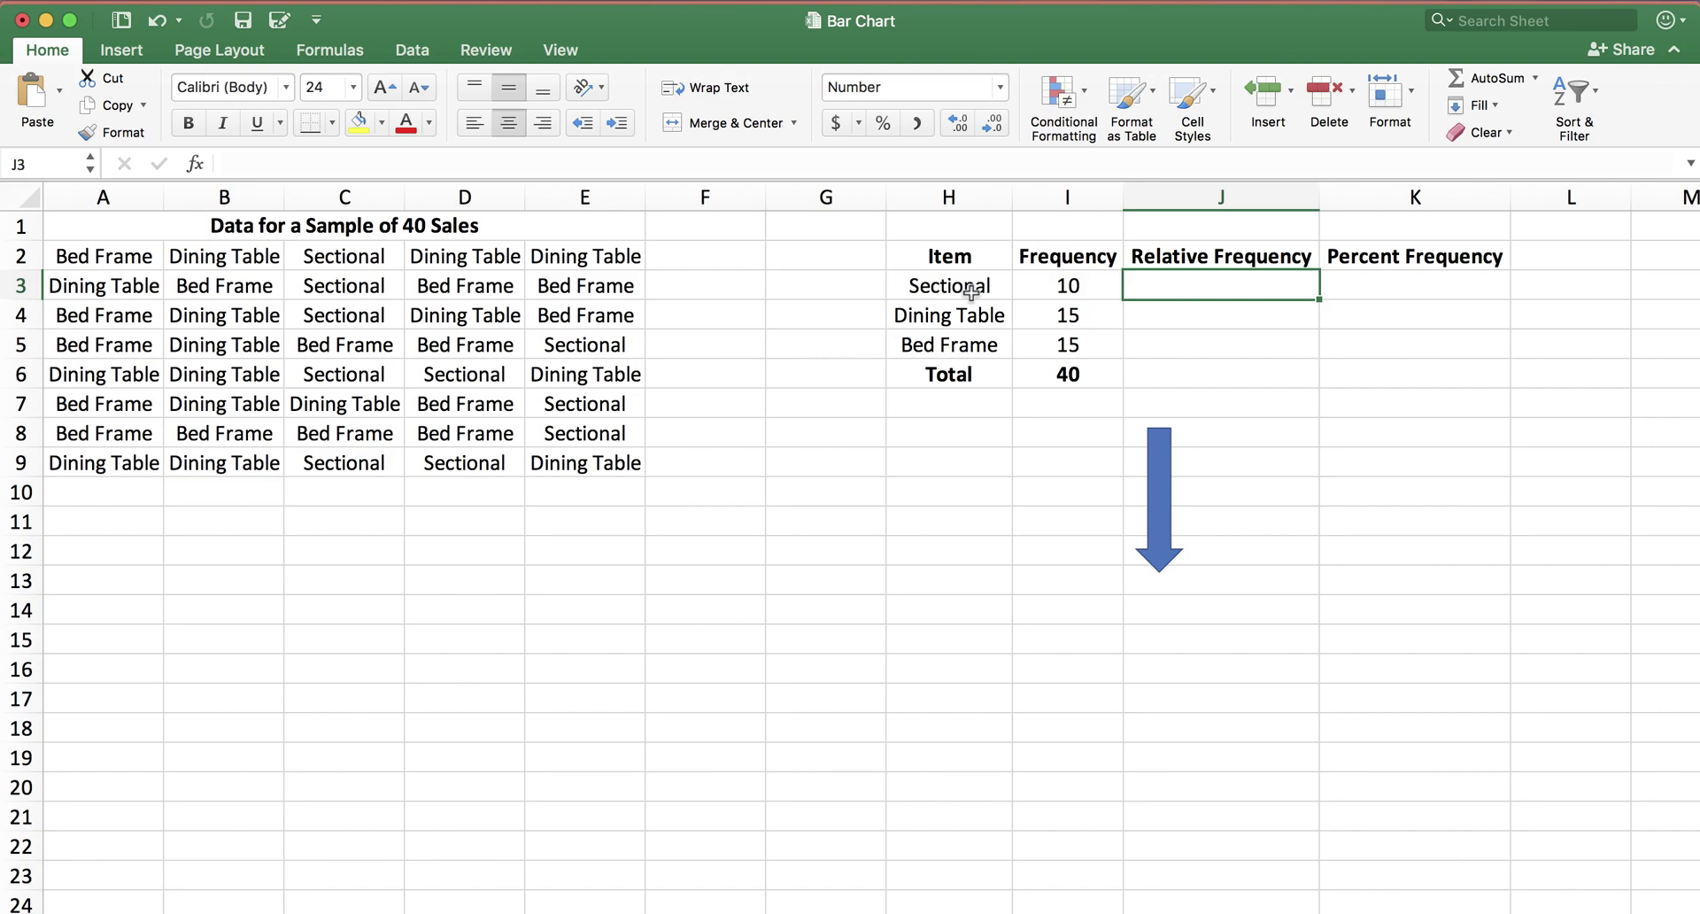
Step: Calculate the Sectional relative frequency in J3 with the formula =I3/I6
text(=)
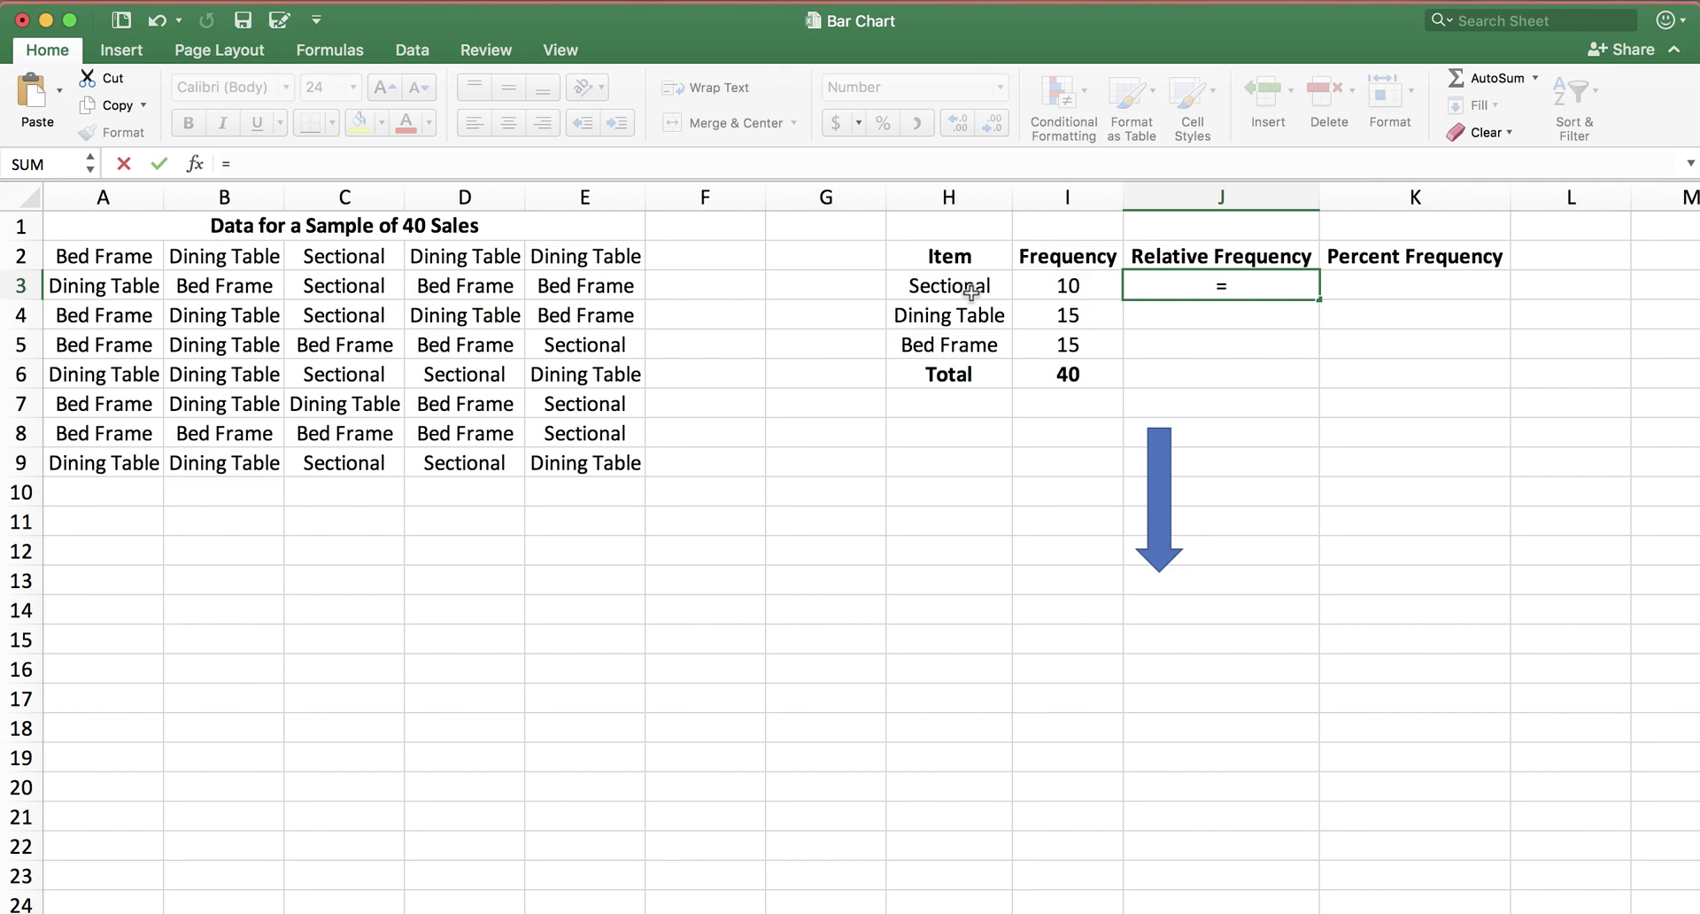
click(1054, 289)
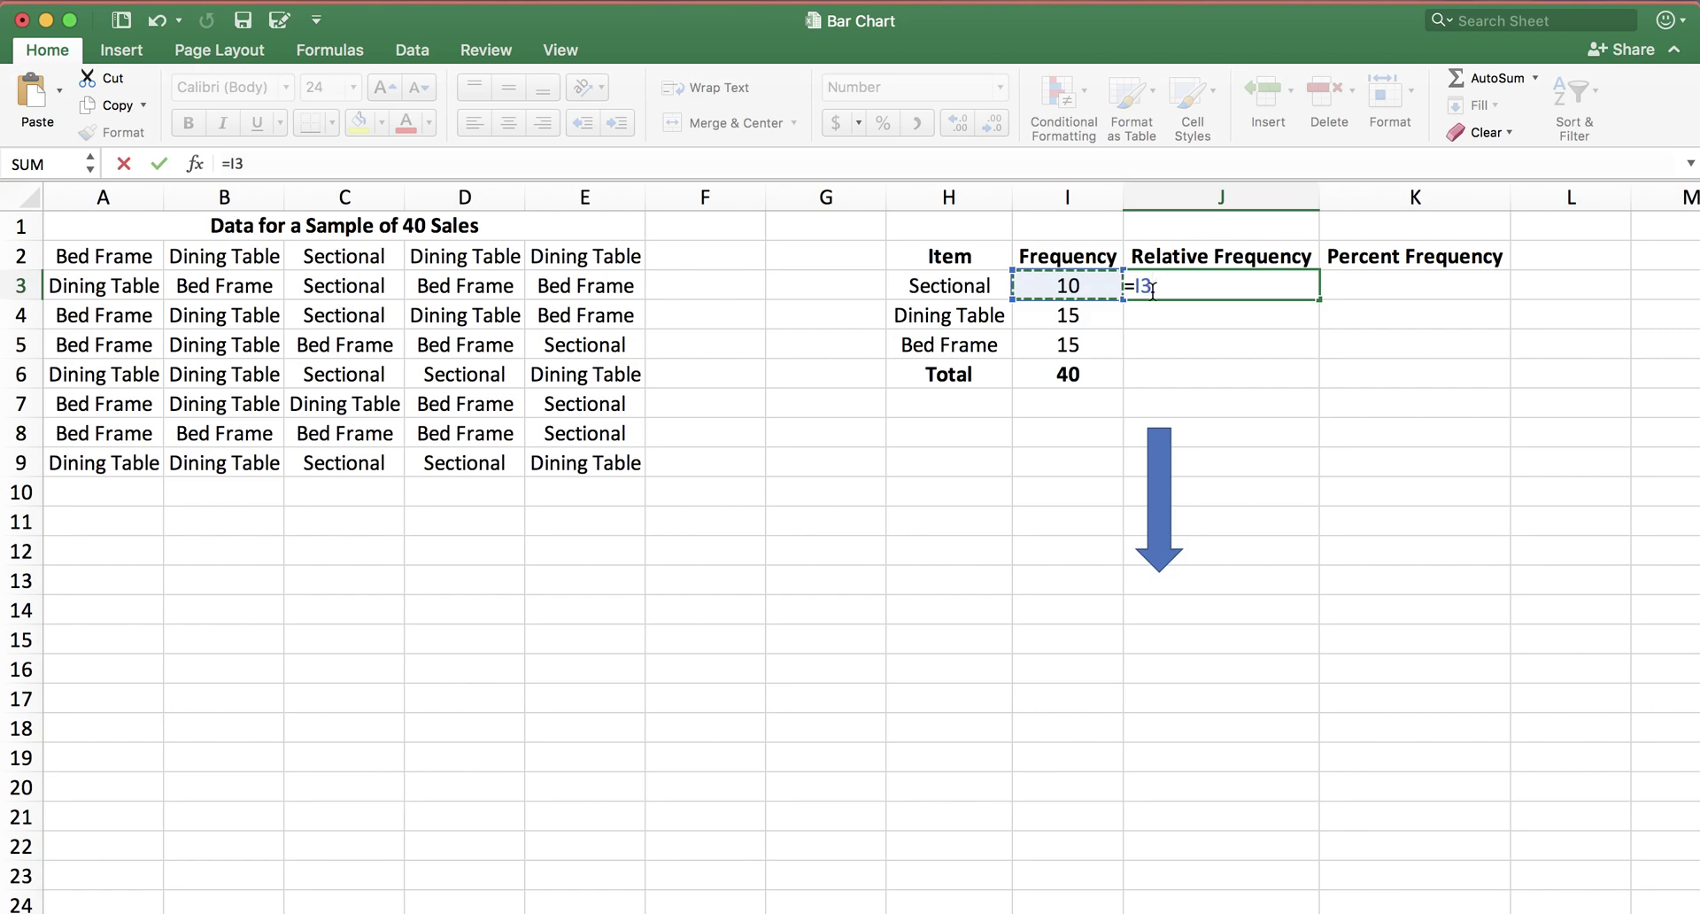
text(/)
click(1071, 374)
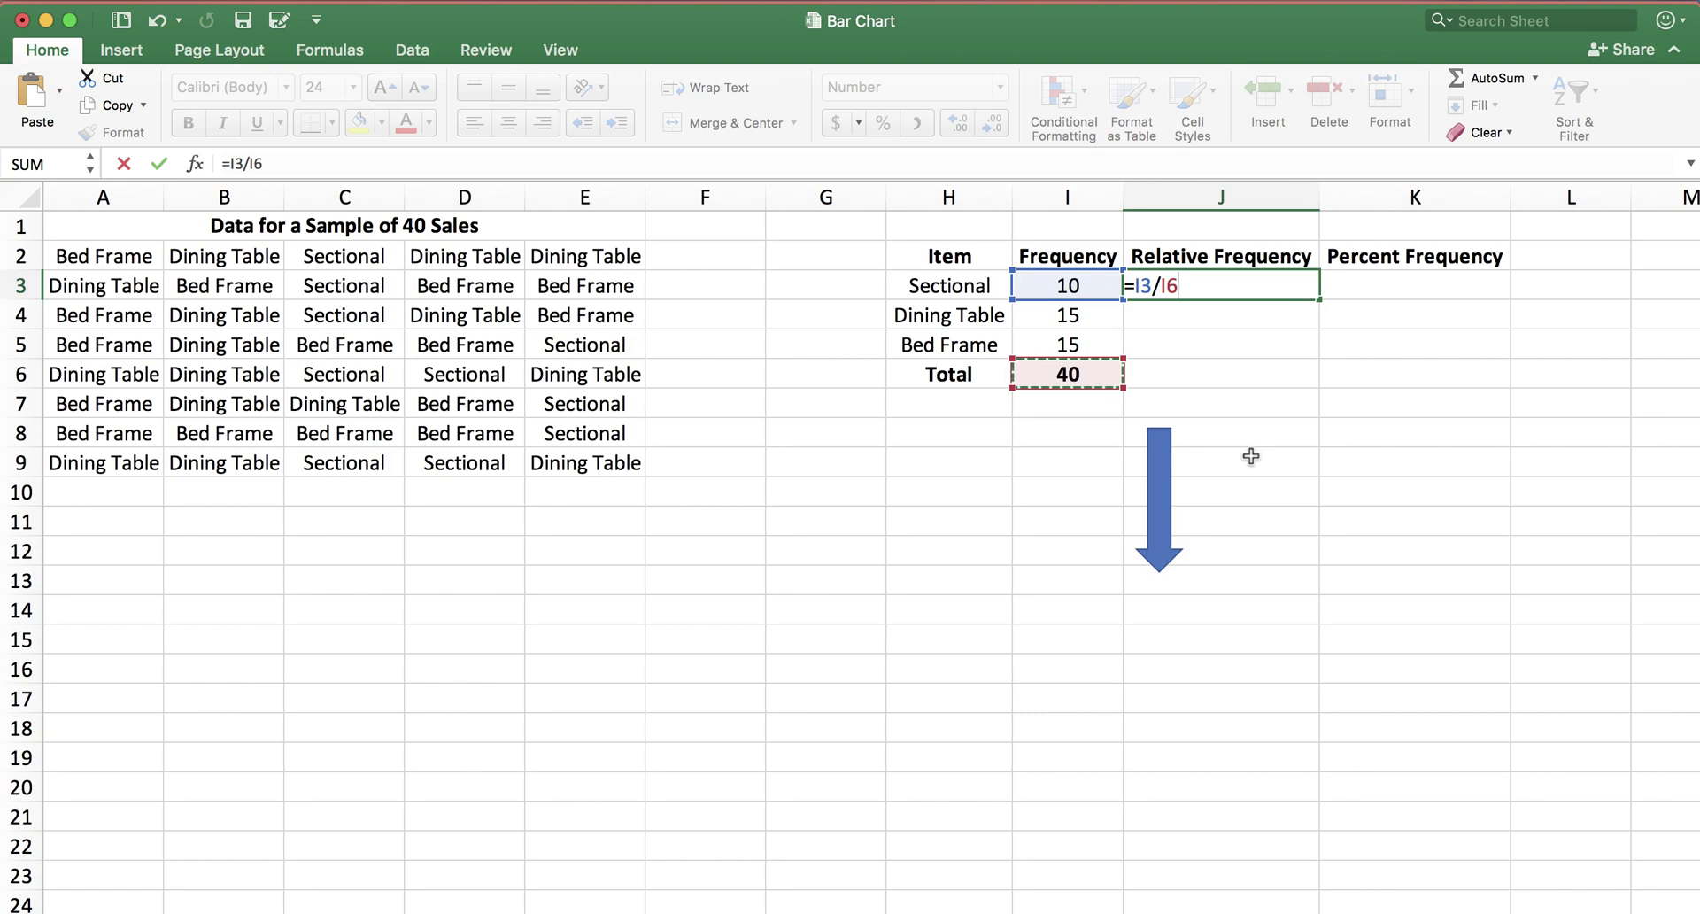
key(Return)
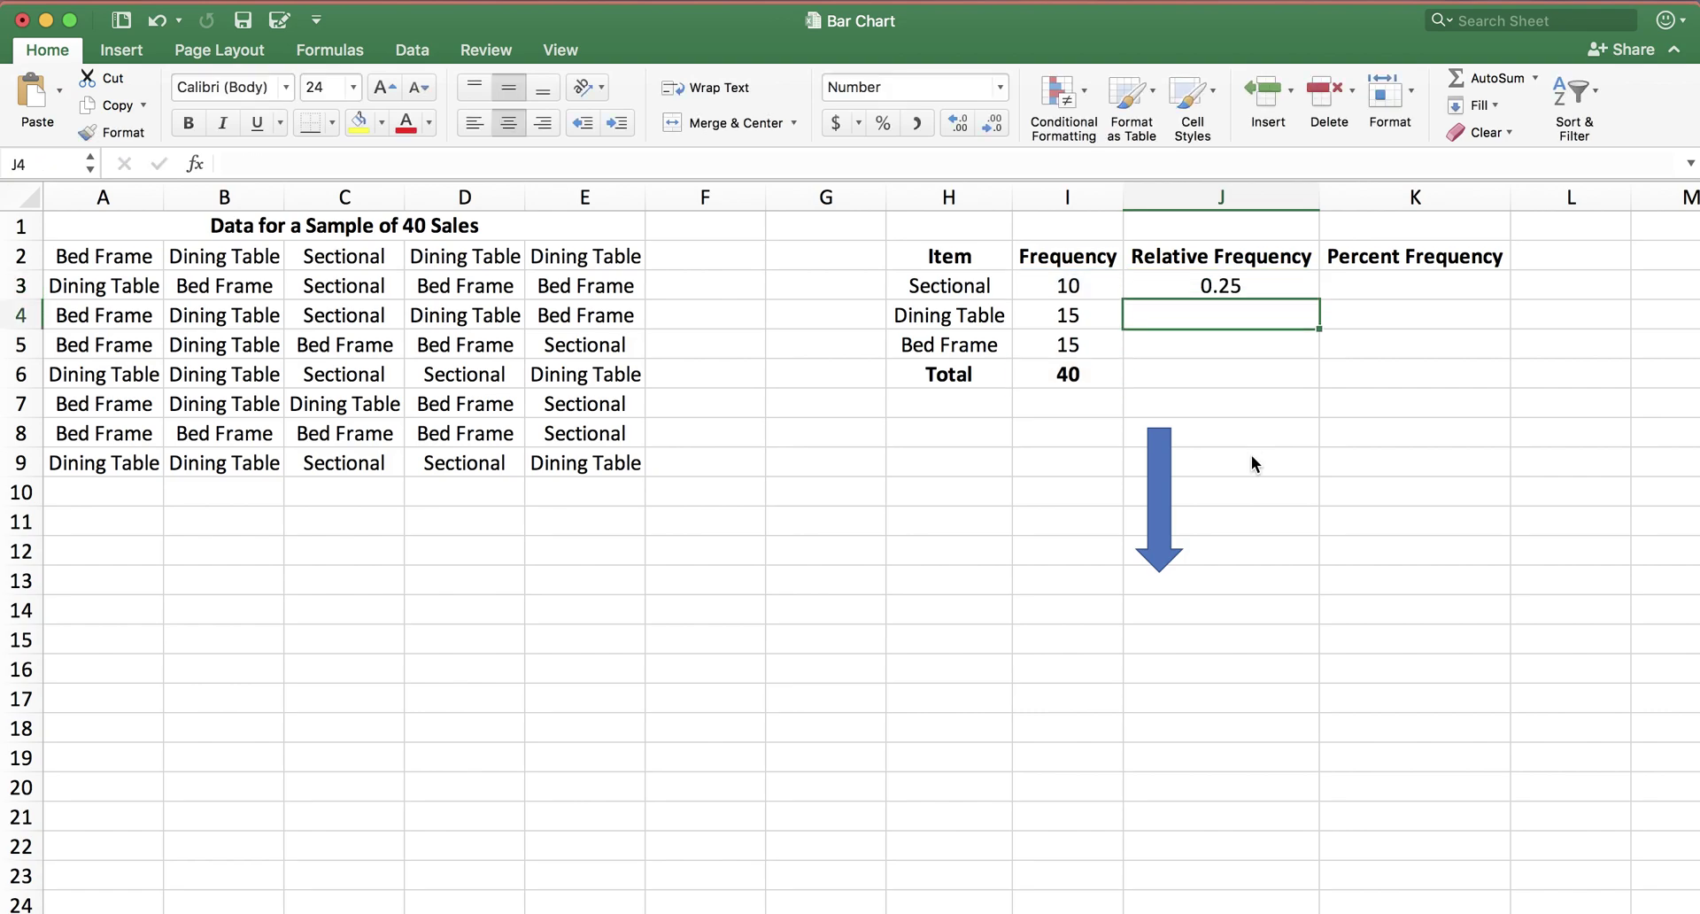
Step: Calculate the Dining Table relative frequency in J4 with the formula =I4/I6
text(=)
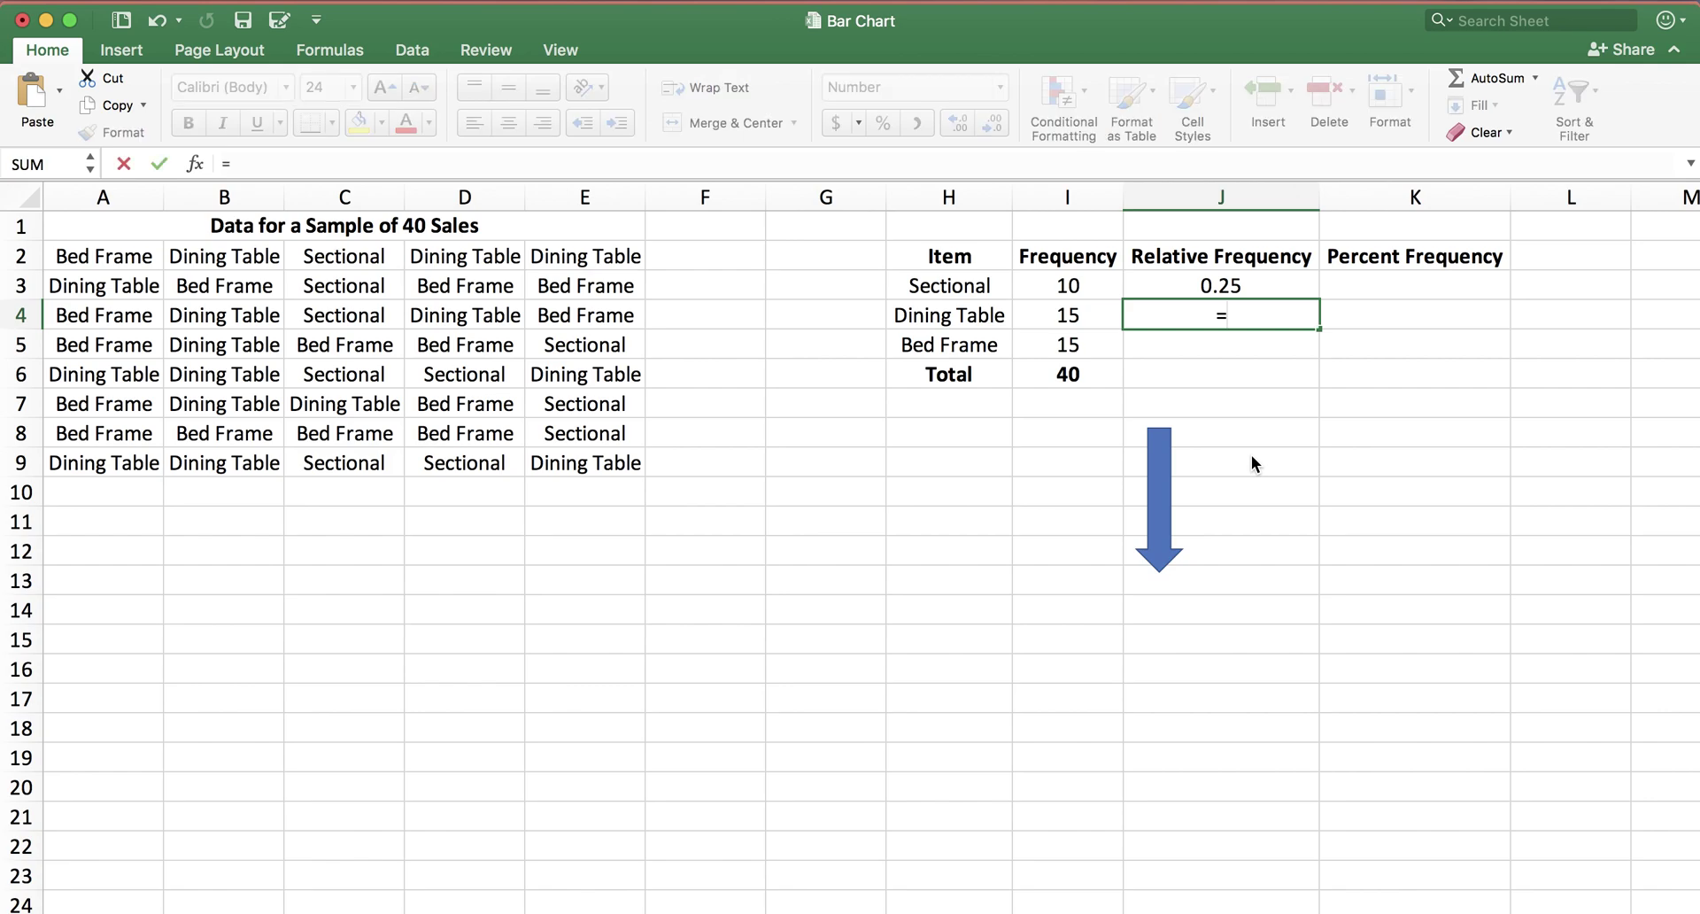
click(1102, 321)
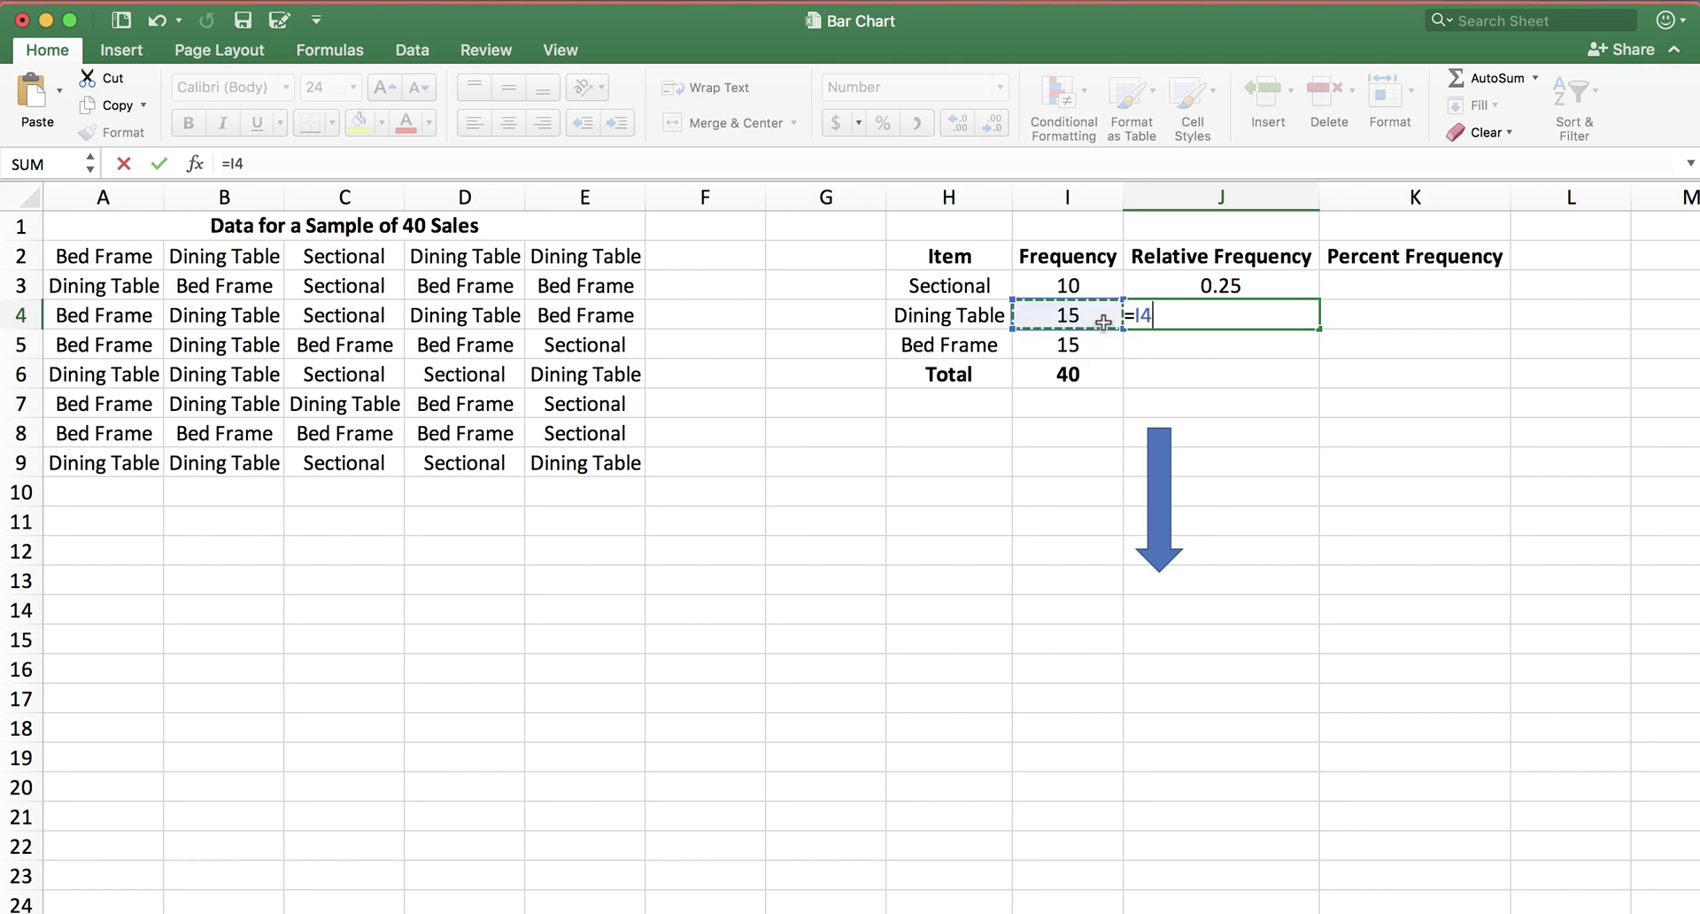
text(/)
click(1088, 380)
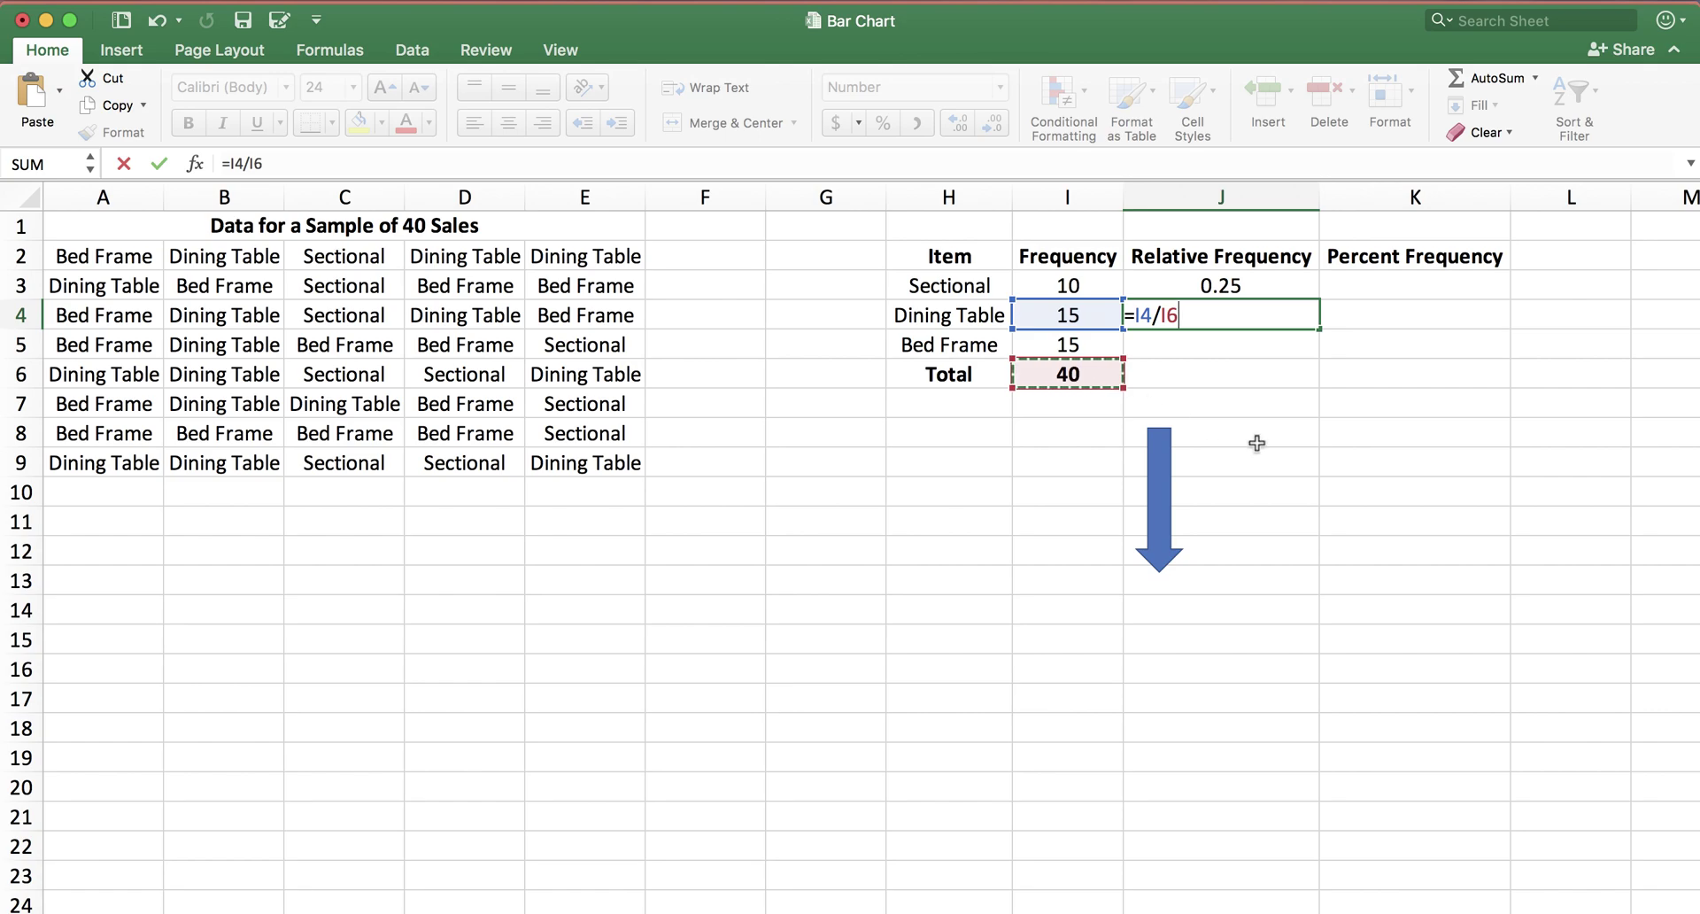
key(Return)
Step: Compare the cell references used in the relative frequency formulas in J3 and J4
click(1222, 285)
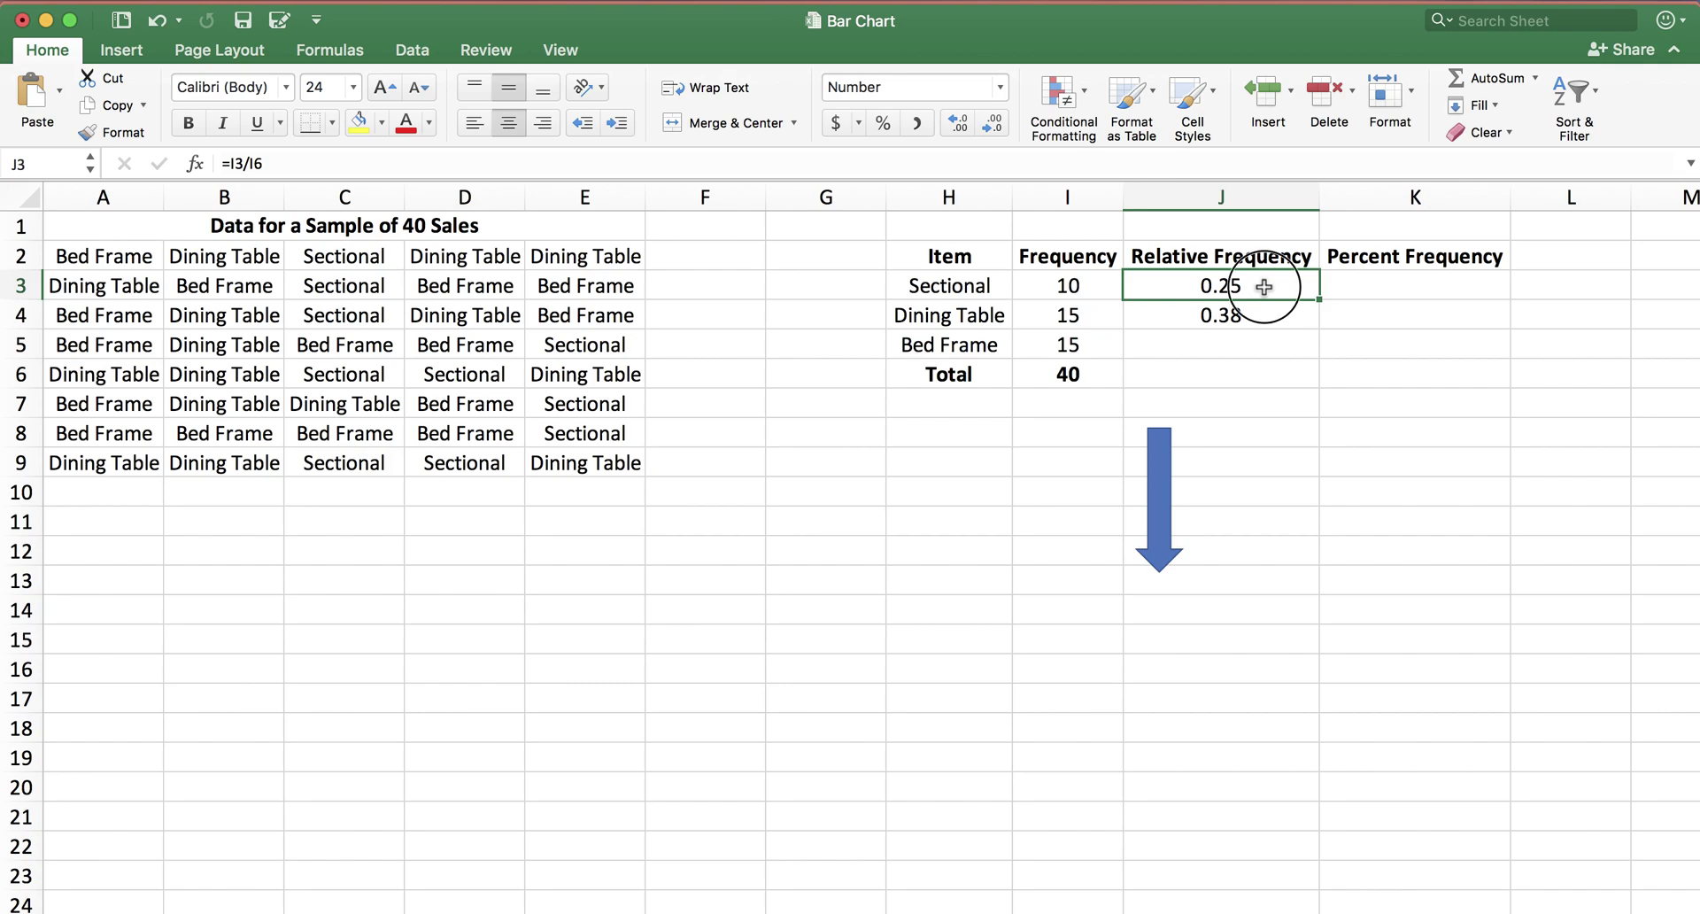
double_click(1263, 285)
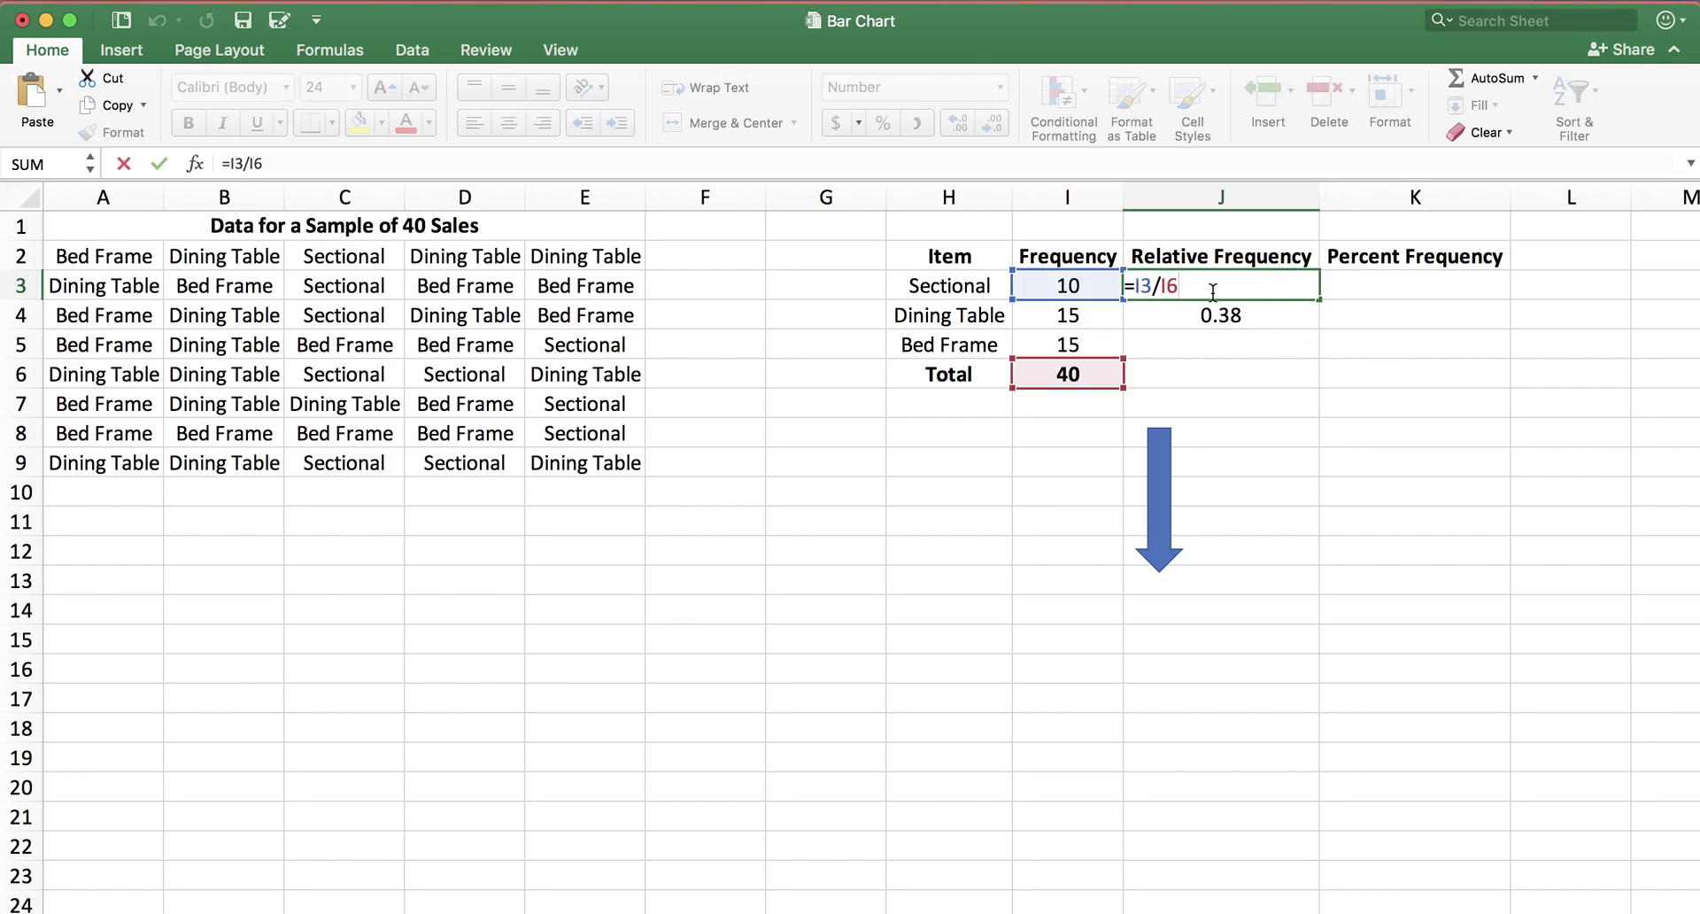
key(Return)
click(1266, 314)
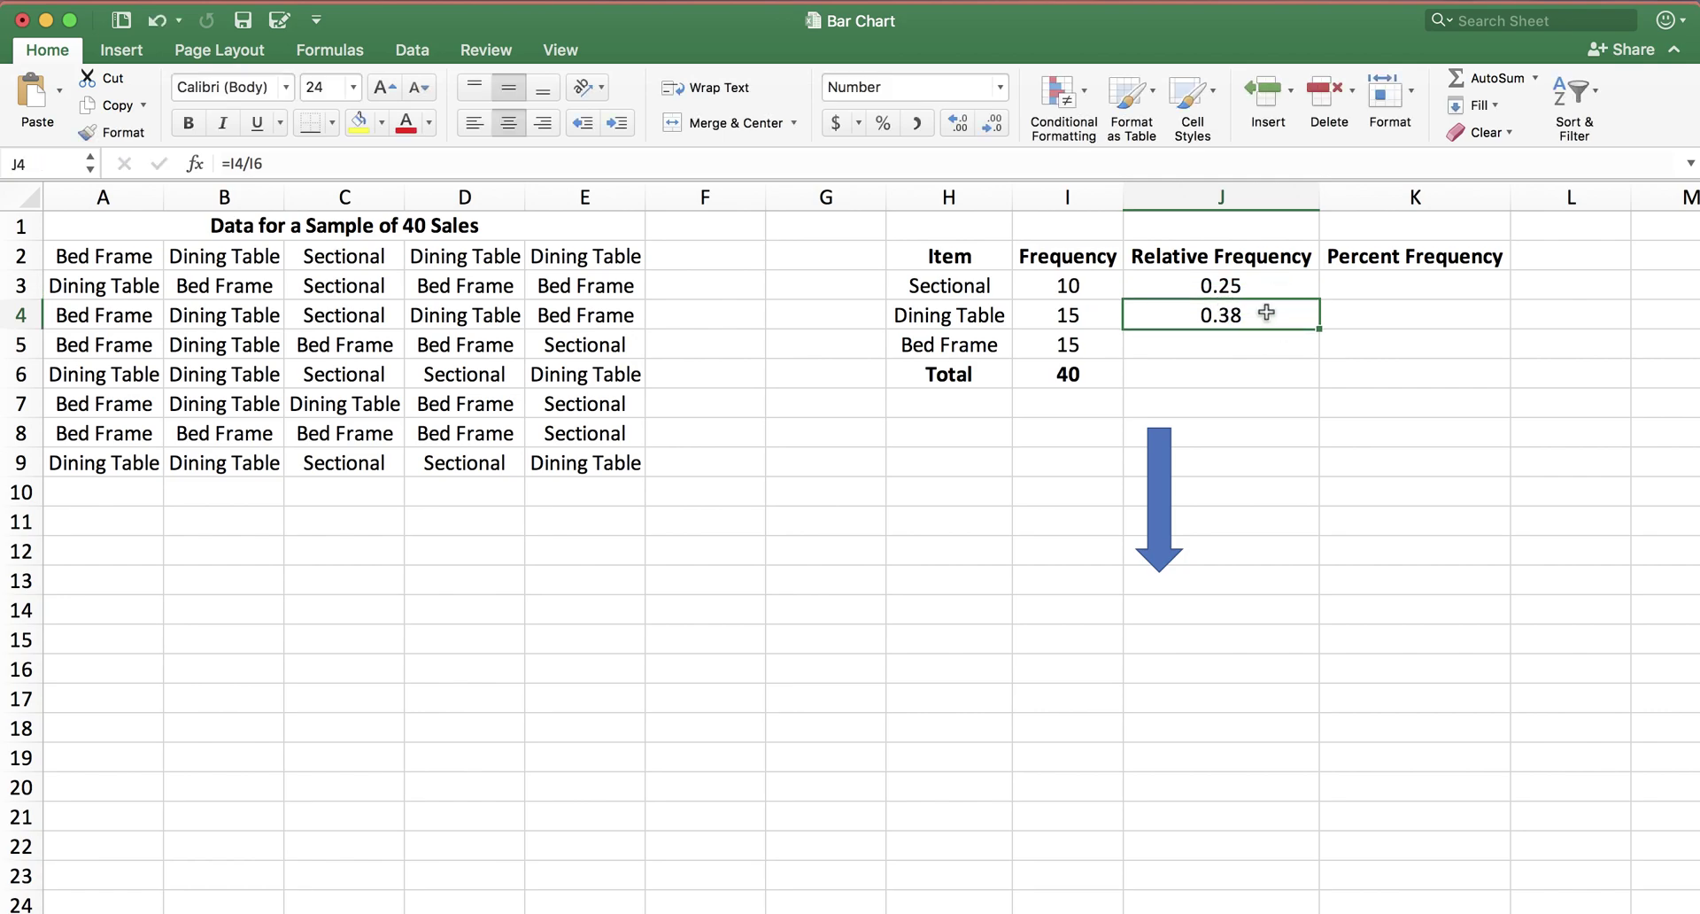
double_click(1265, 314)
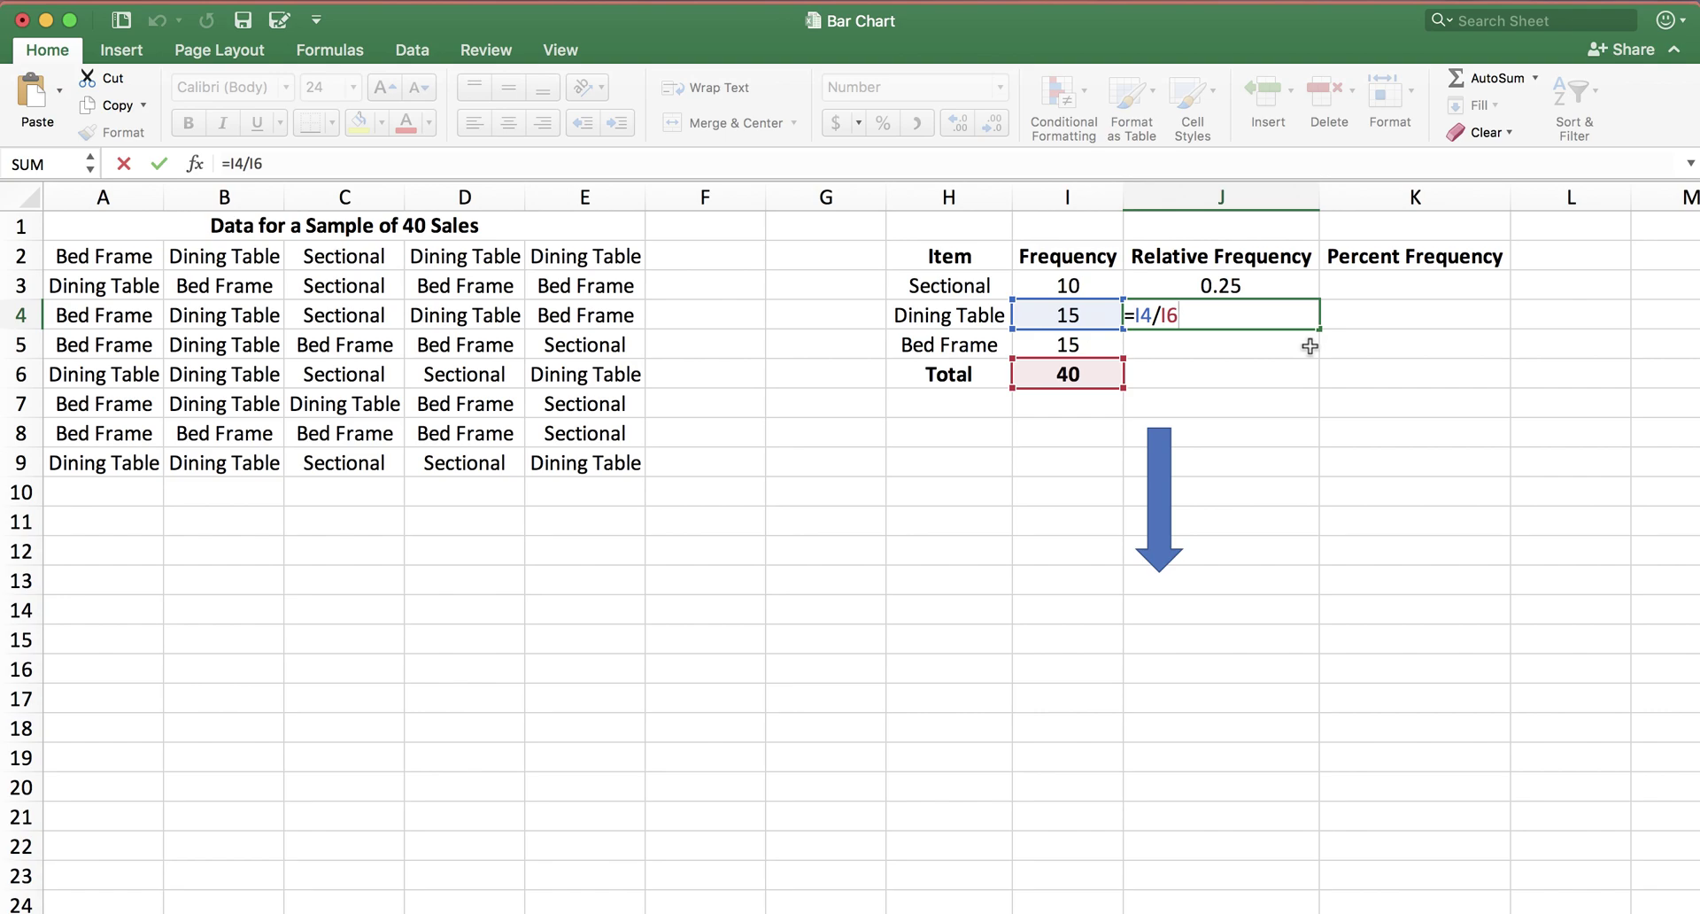
key(Return)
Step: Make the total reference in the J3 formula absolute so that it reads =I3/$I$6
click(1276, 294)
double_click(1273, 292)
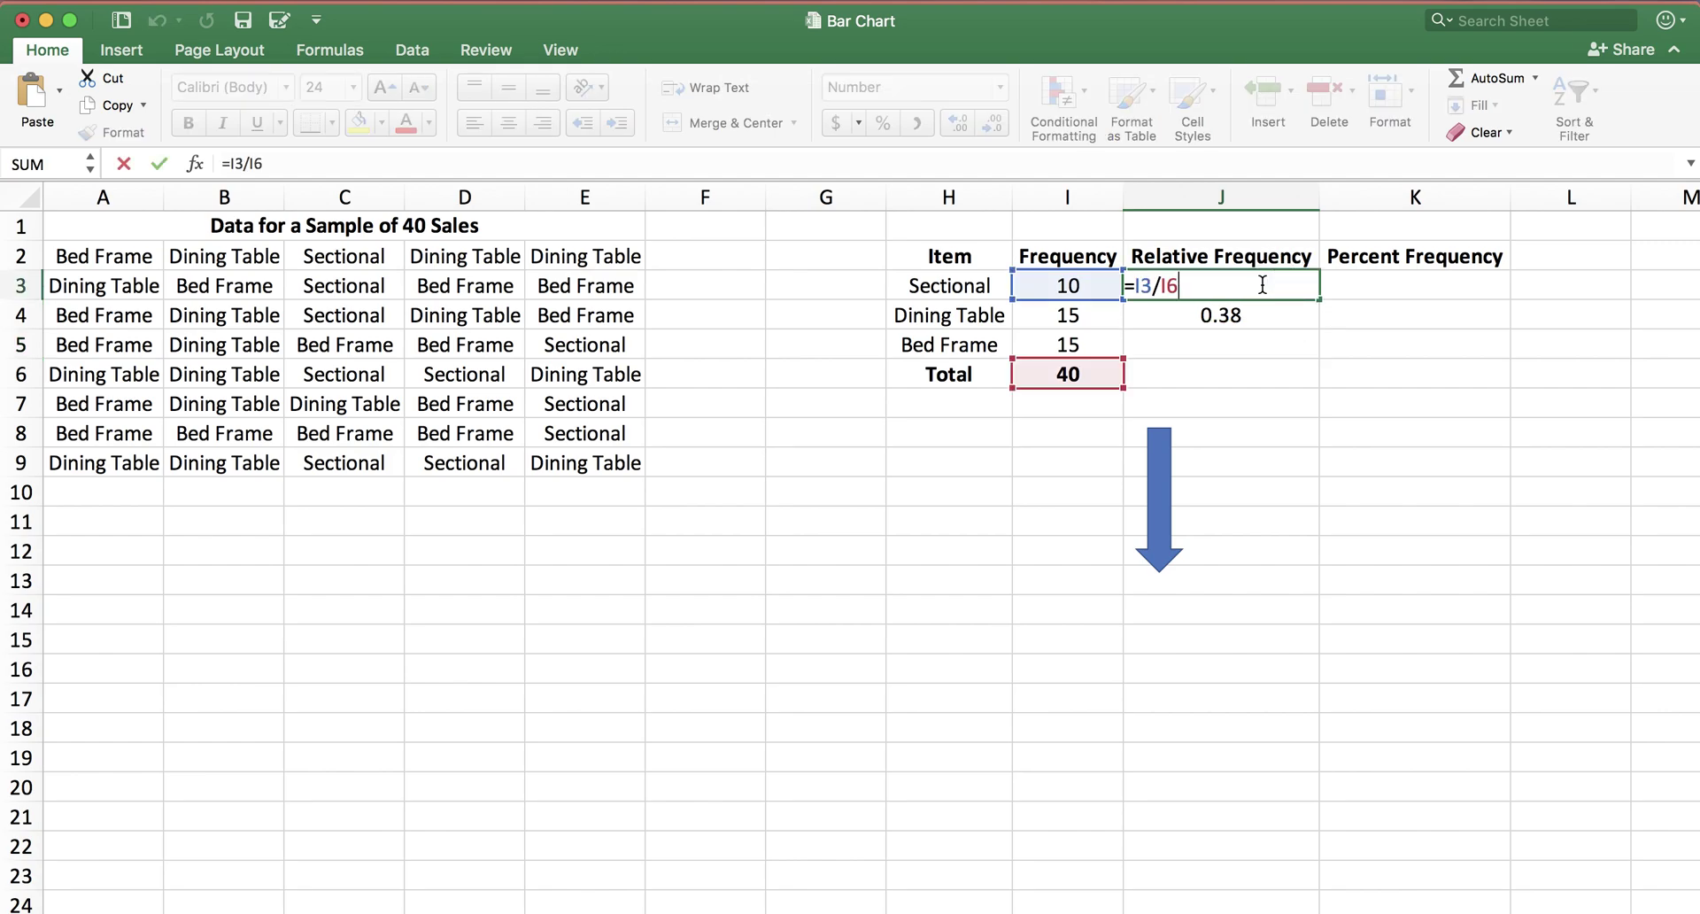
click(1158, 285)
text($)
key(Right)
text($)
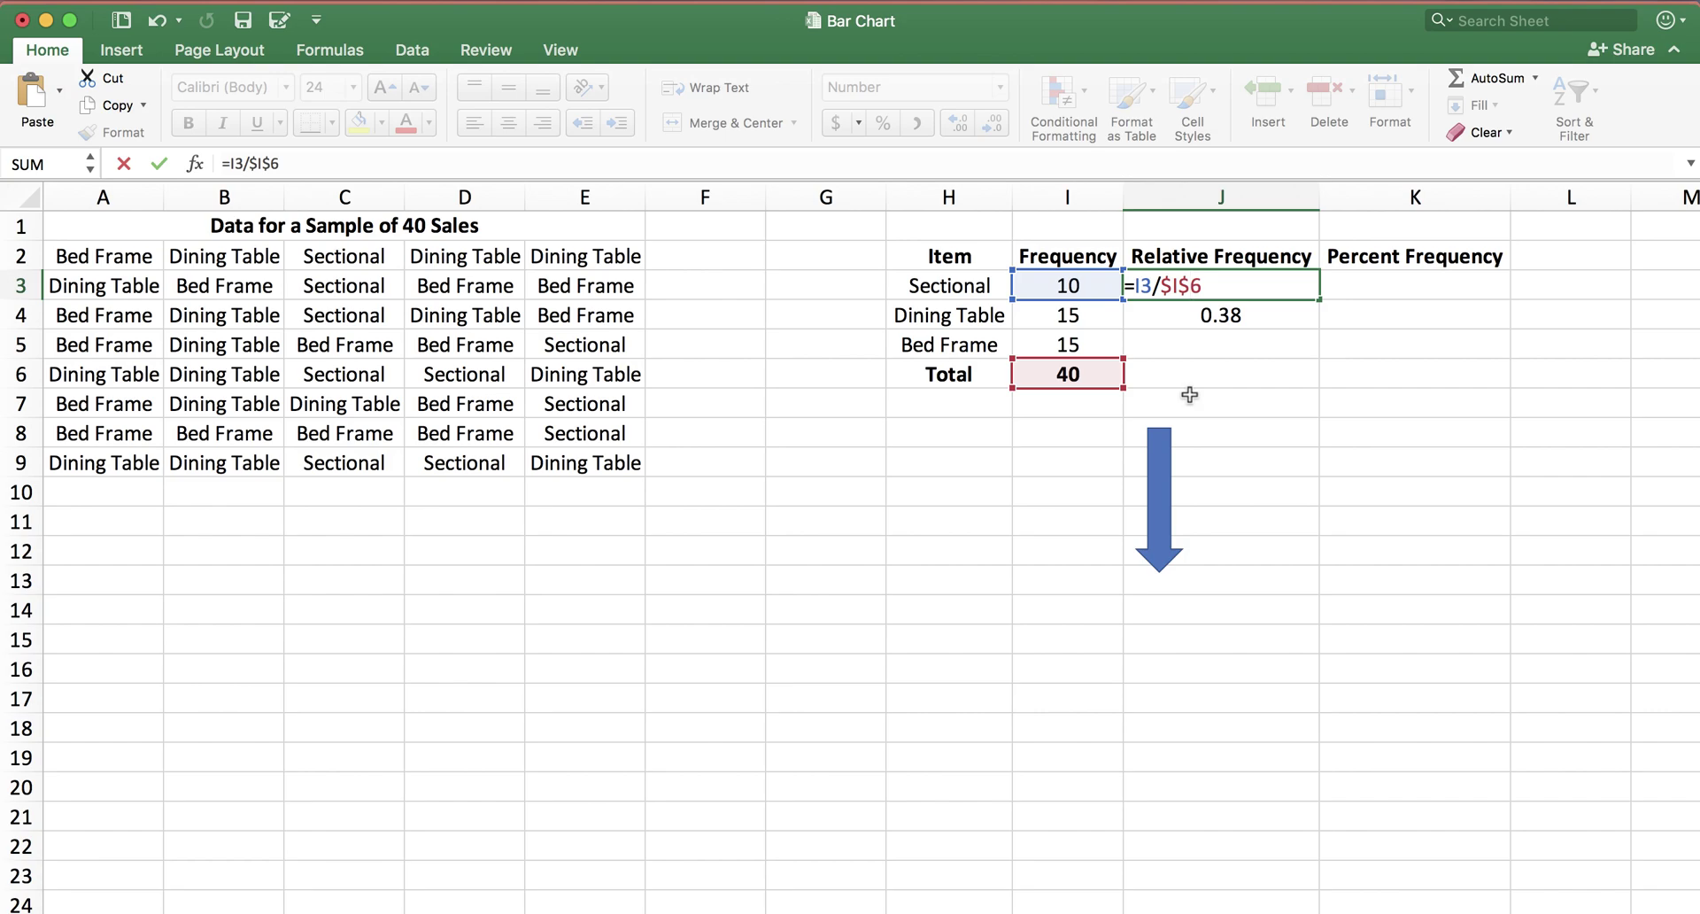
key(Return)
Step: Fill the relative frequency formula from J3 down through J5
double_click(1291, 286)
click(1317, 301)
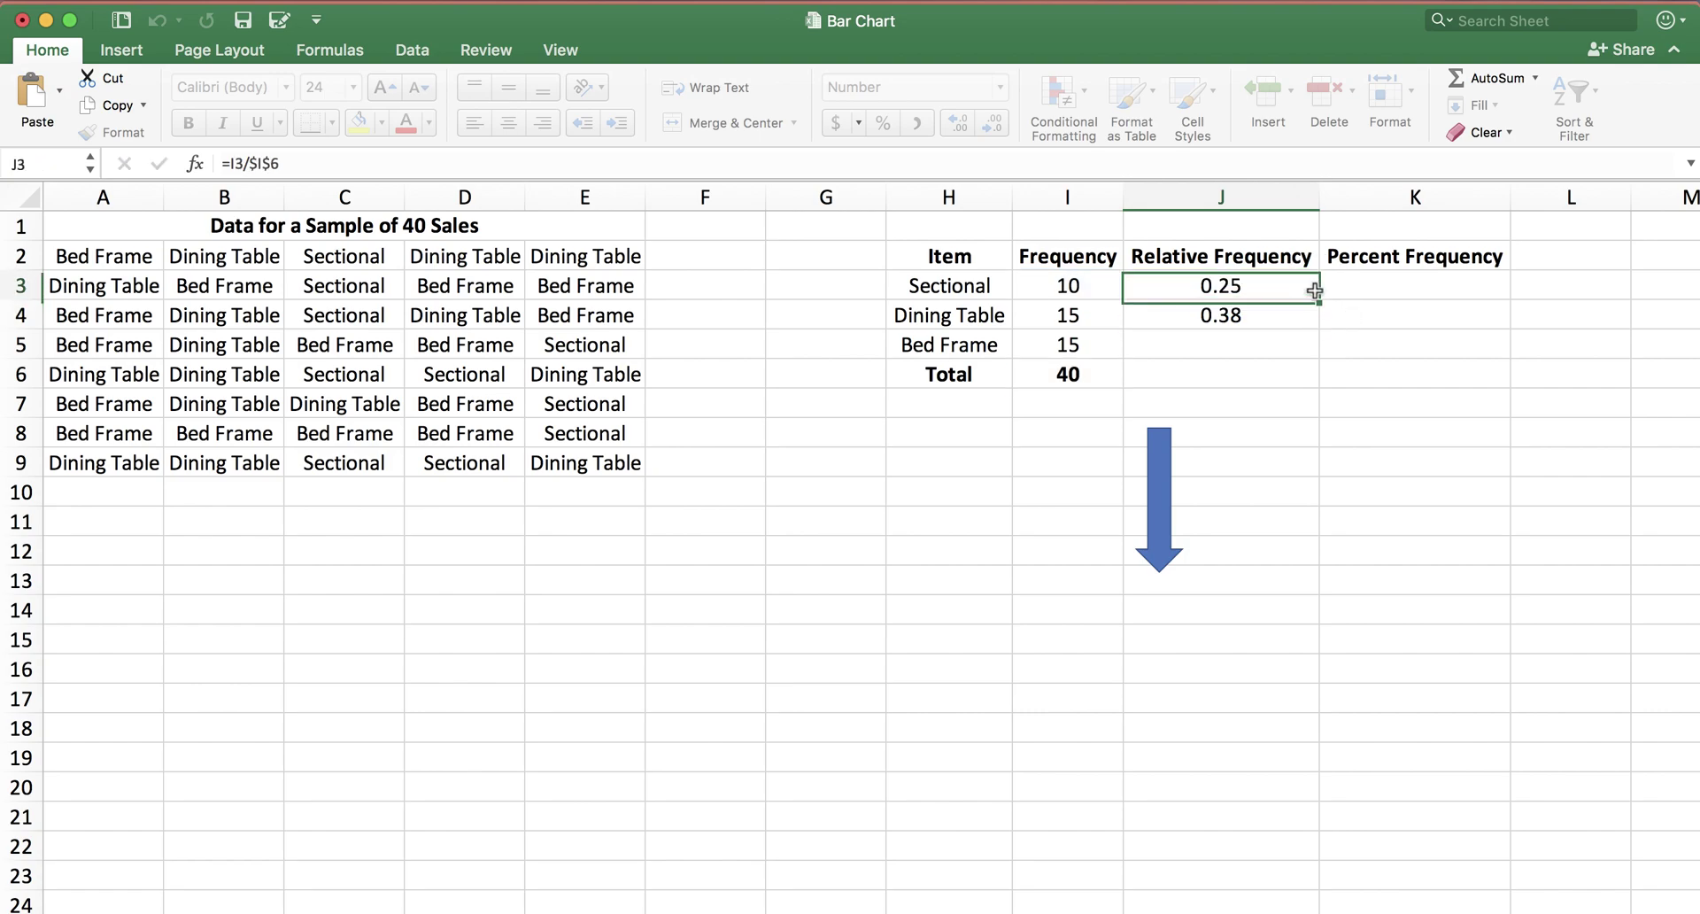
click(1319, 301)
drag(1319, 301, 1311, 351)
Step: Inspect the cell references in the copied formulas in J4 and J5
double_click(1257, 315)
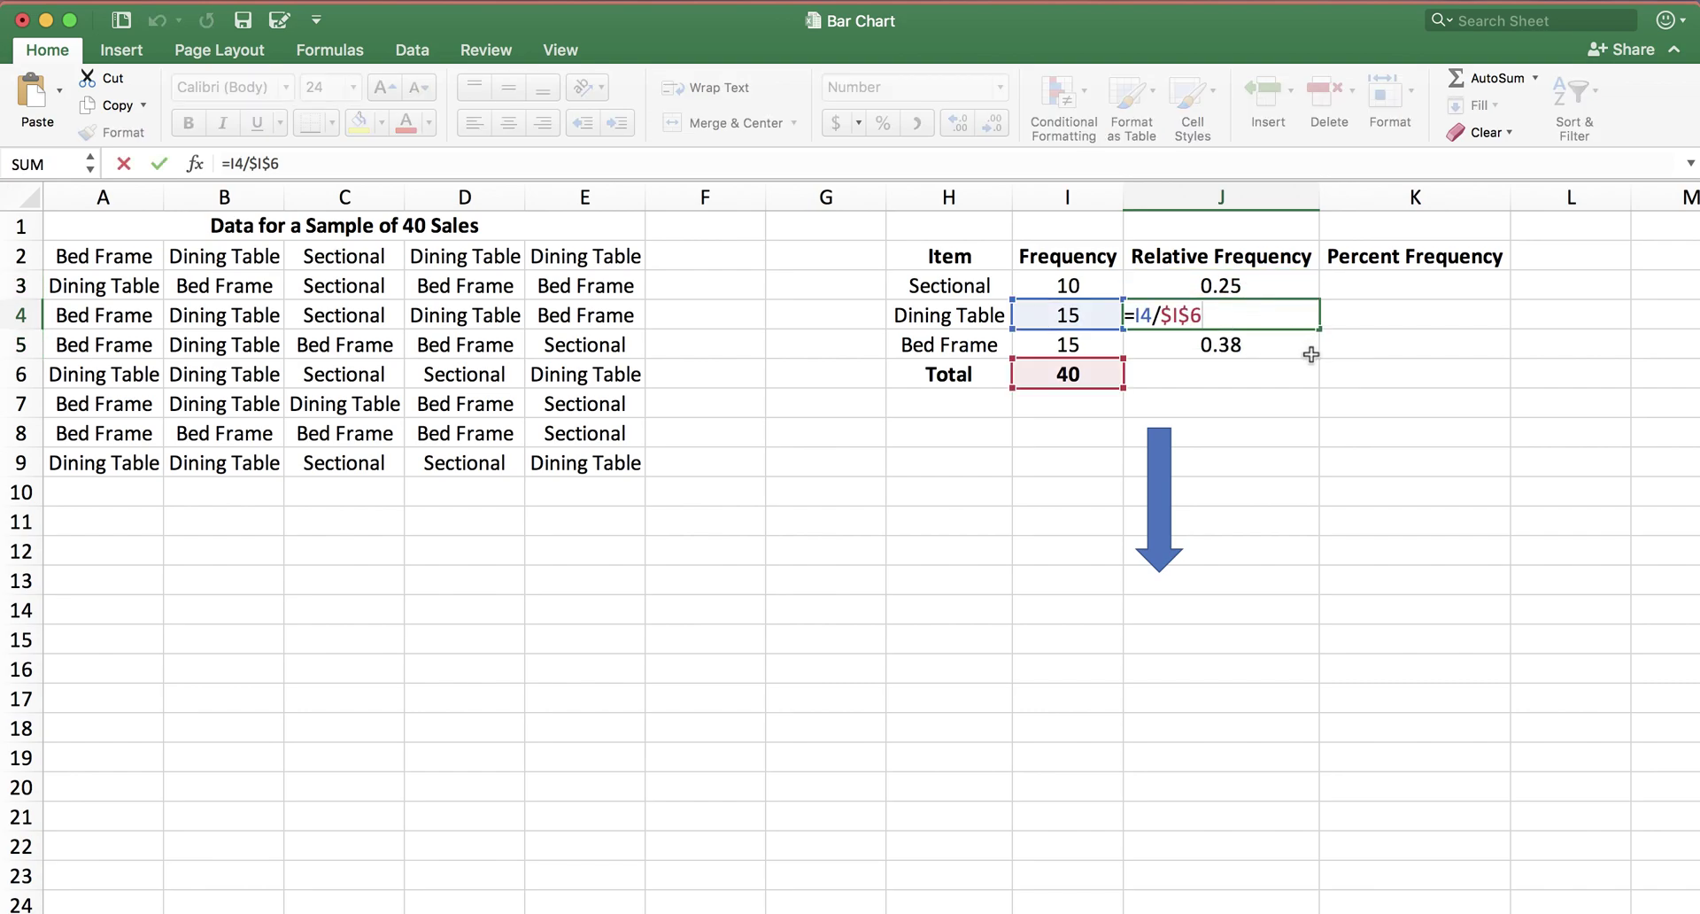
key(Return)
double_click(1232, 344)
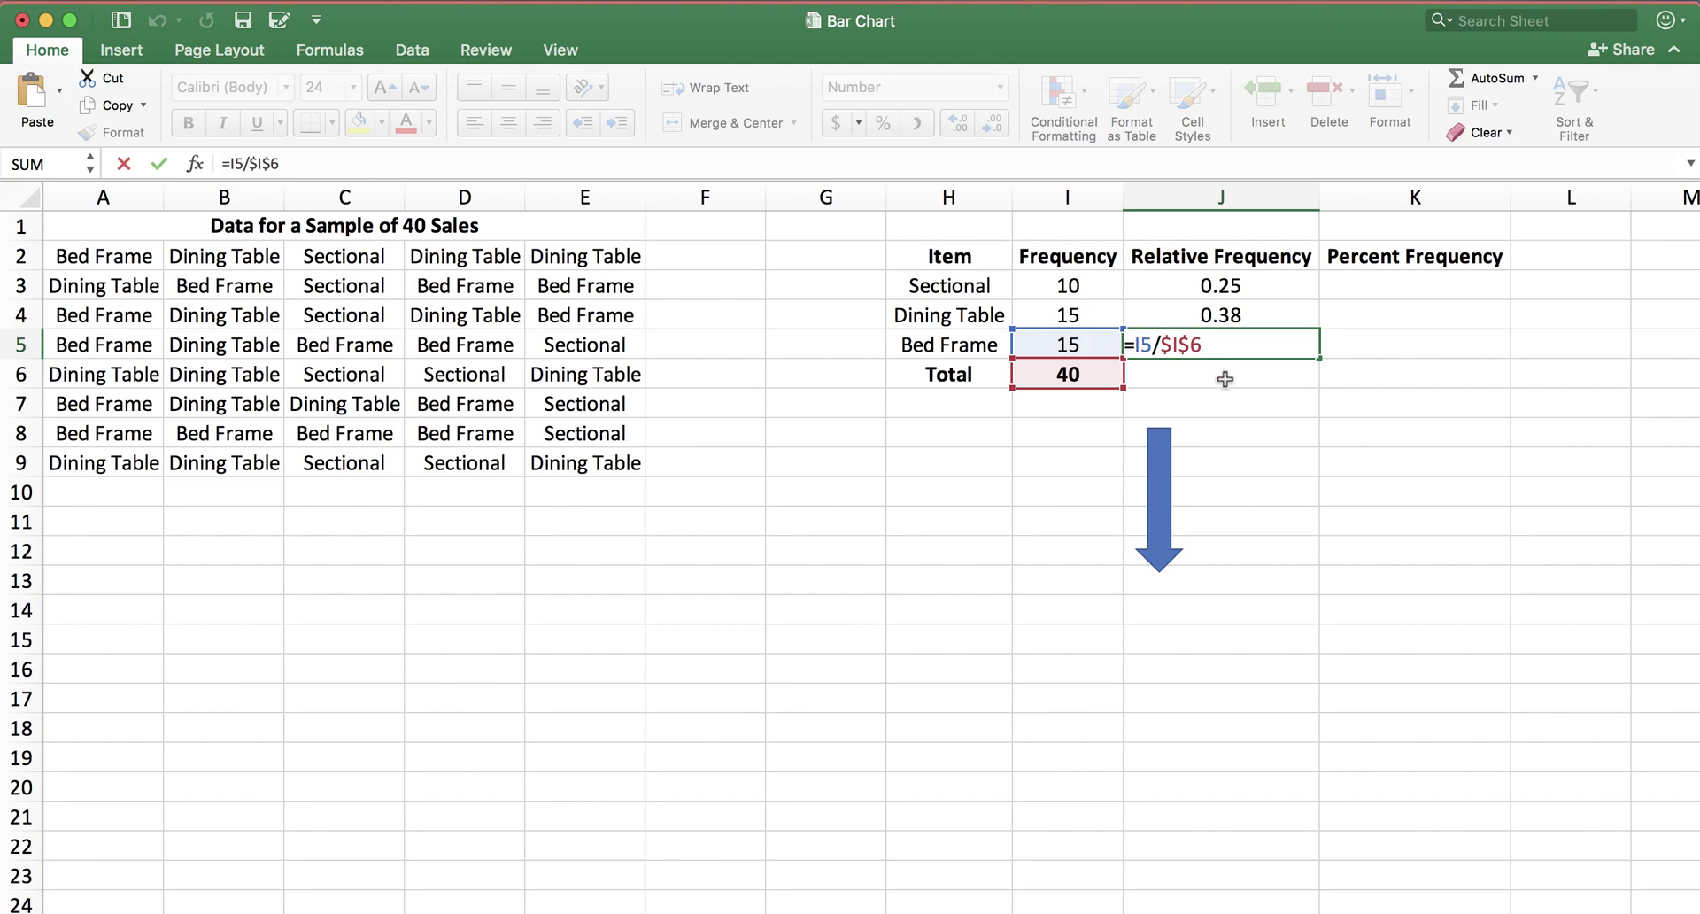
key(Return)
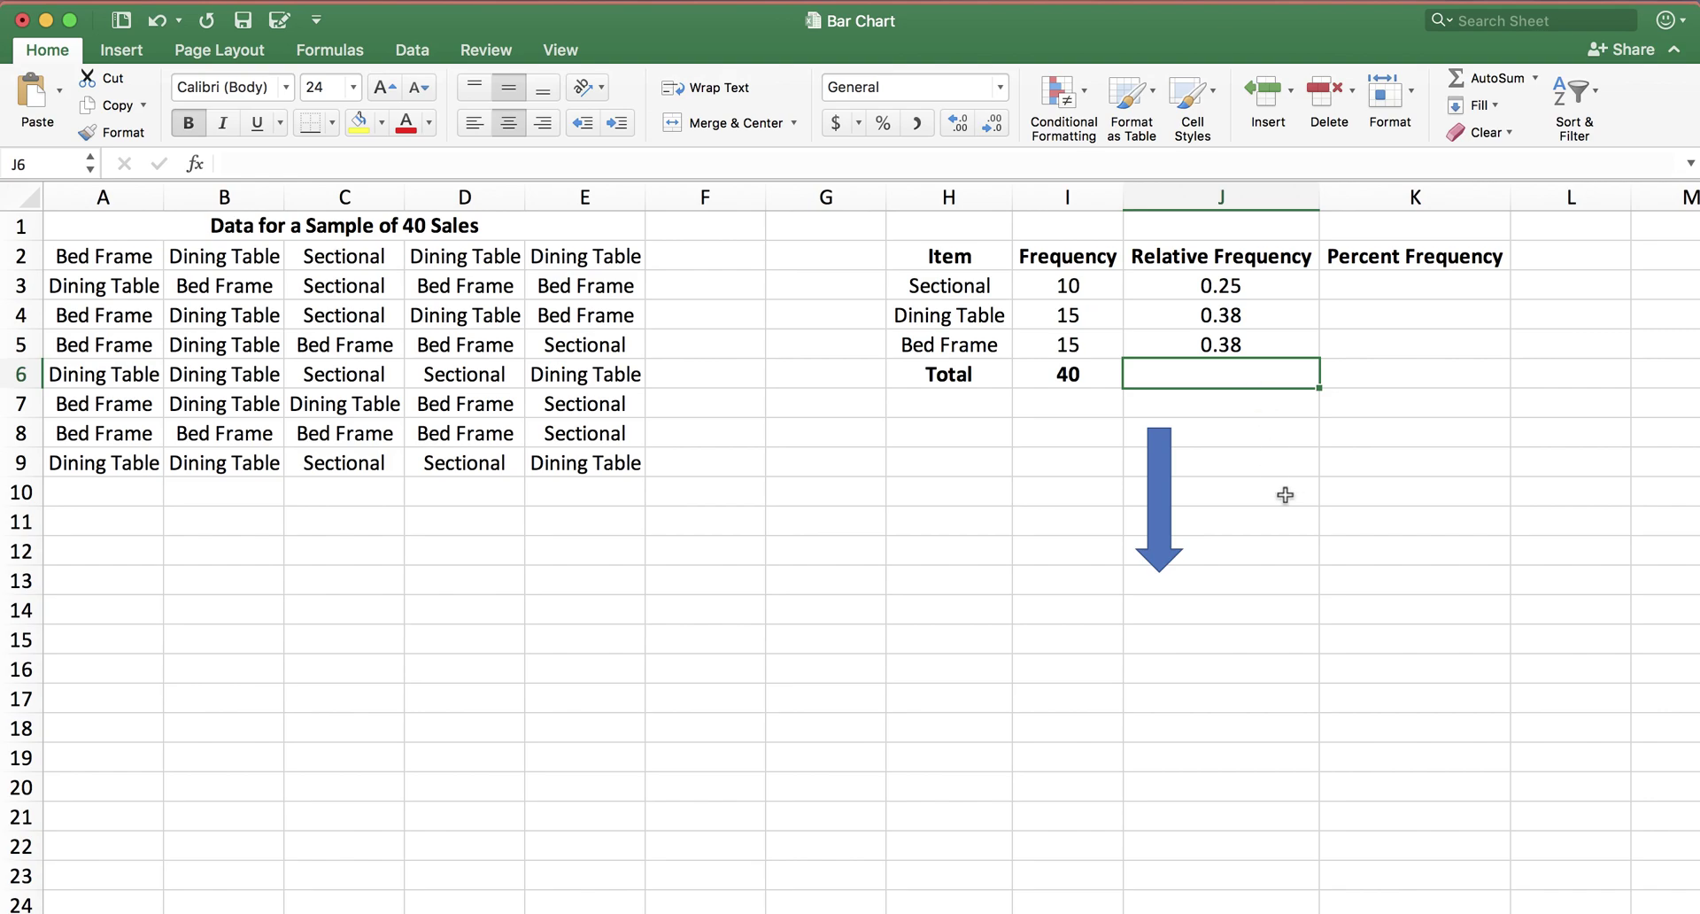
Step: Copy the total formula from I6 across to J6 and check that it sums J3:J5
double_click(1091, 370)
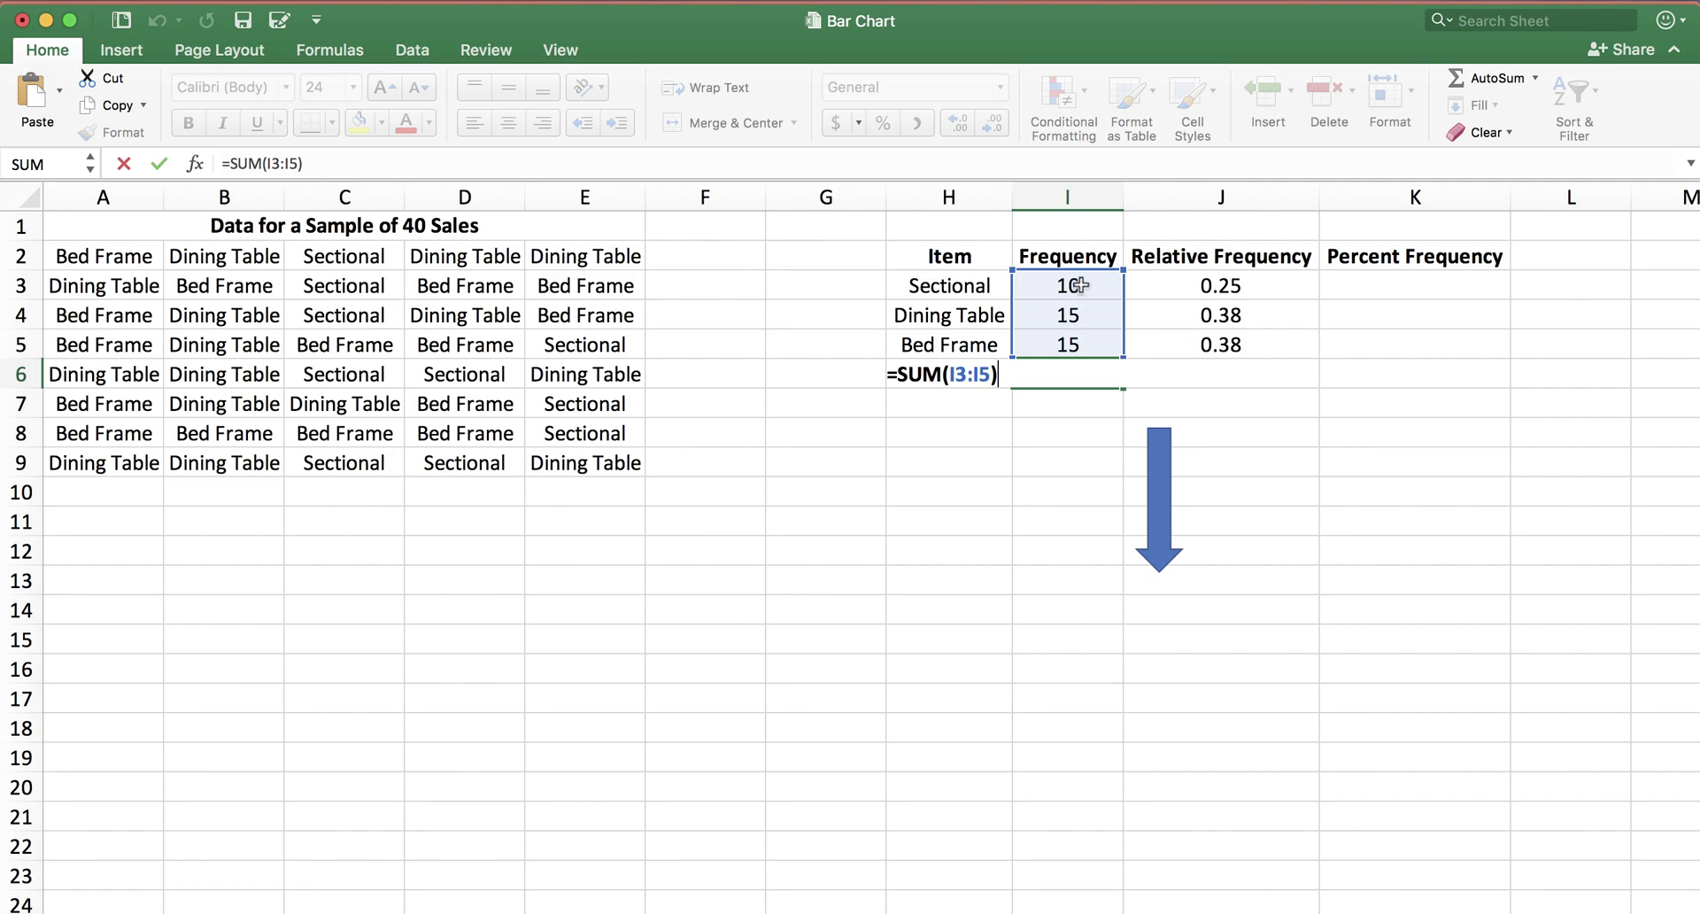
key(Return)
click(1091, 375)
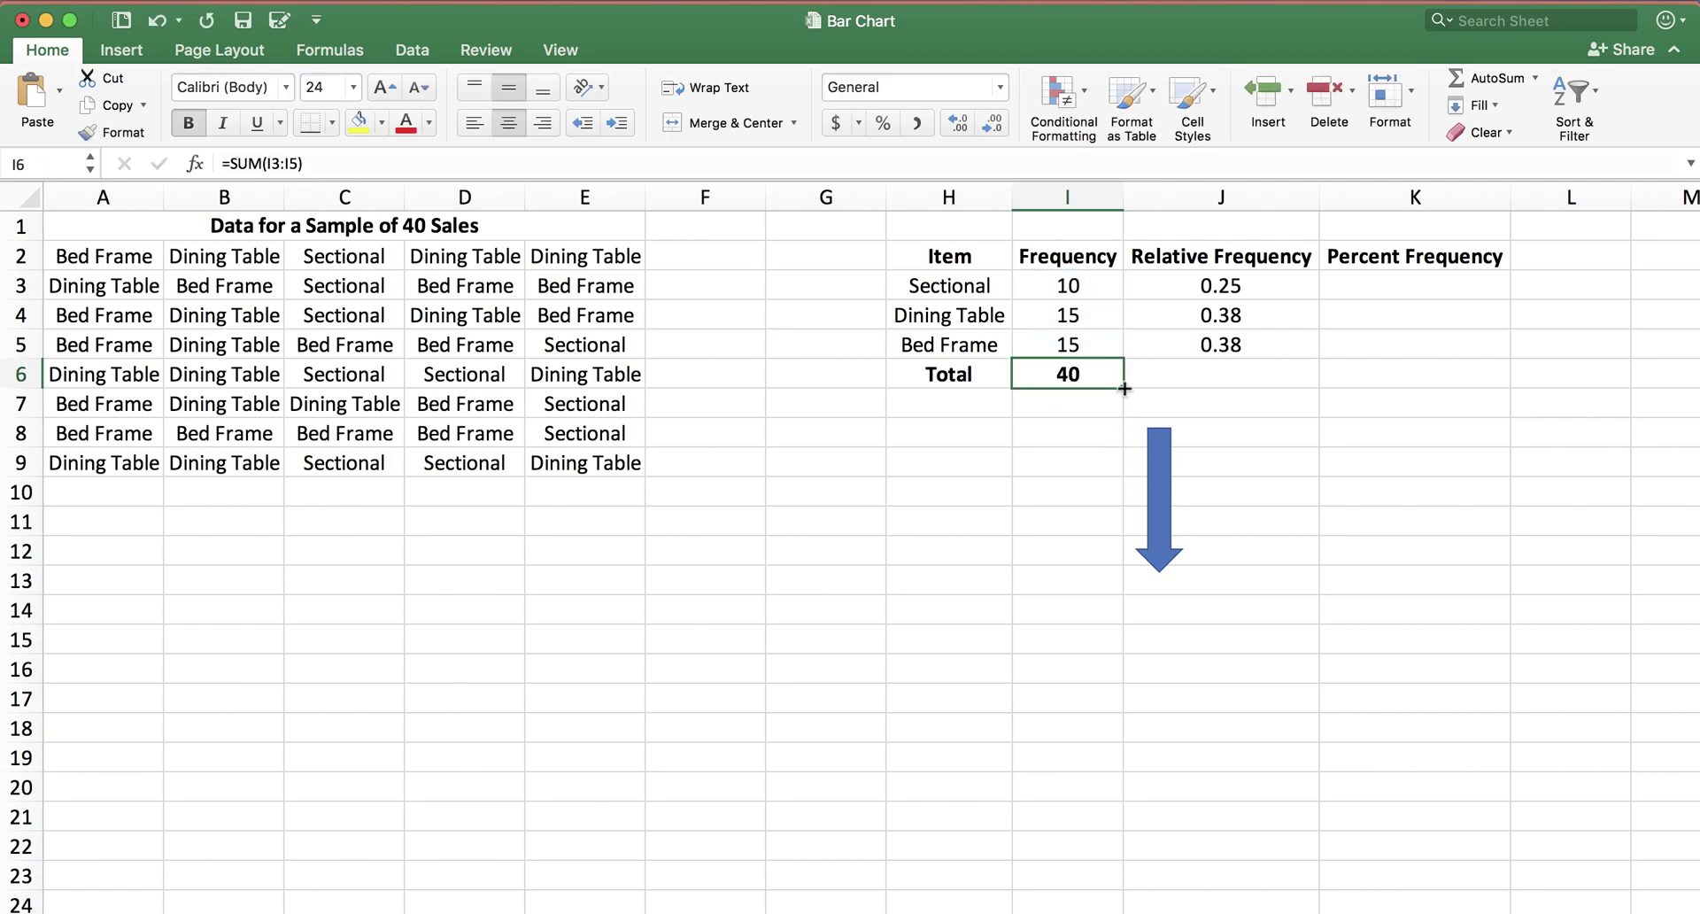
drag(1124, 387, 1262, 378)
double_click(1241, 377)
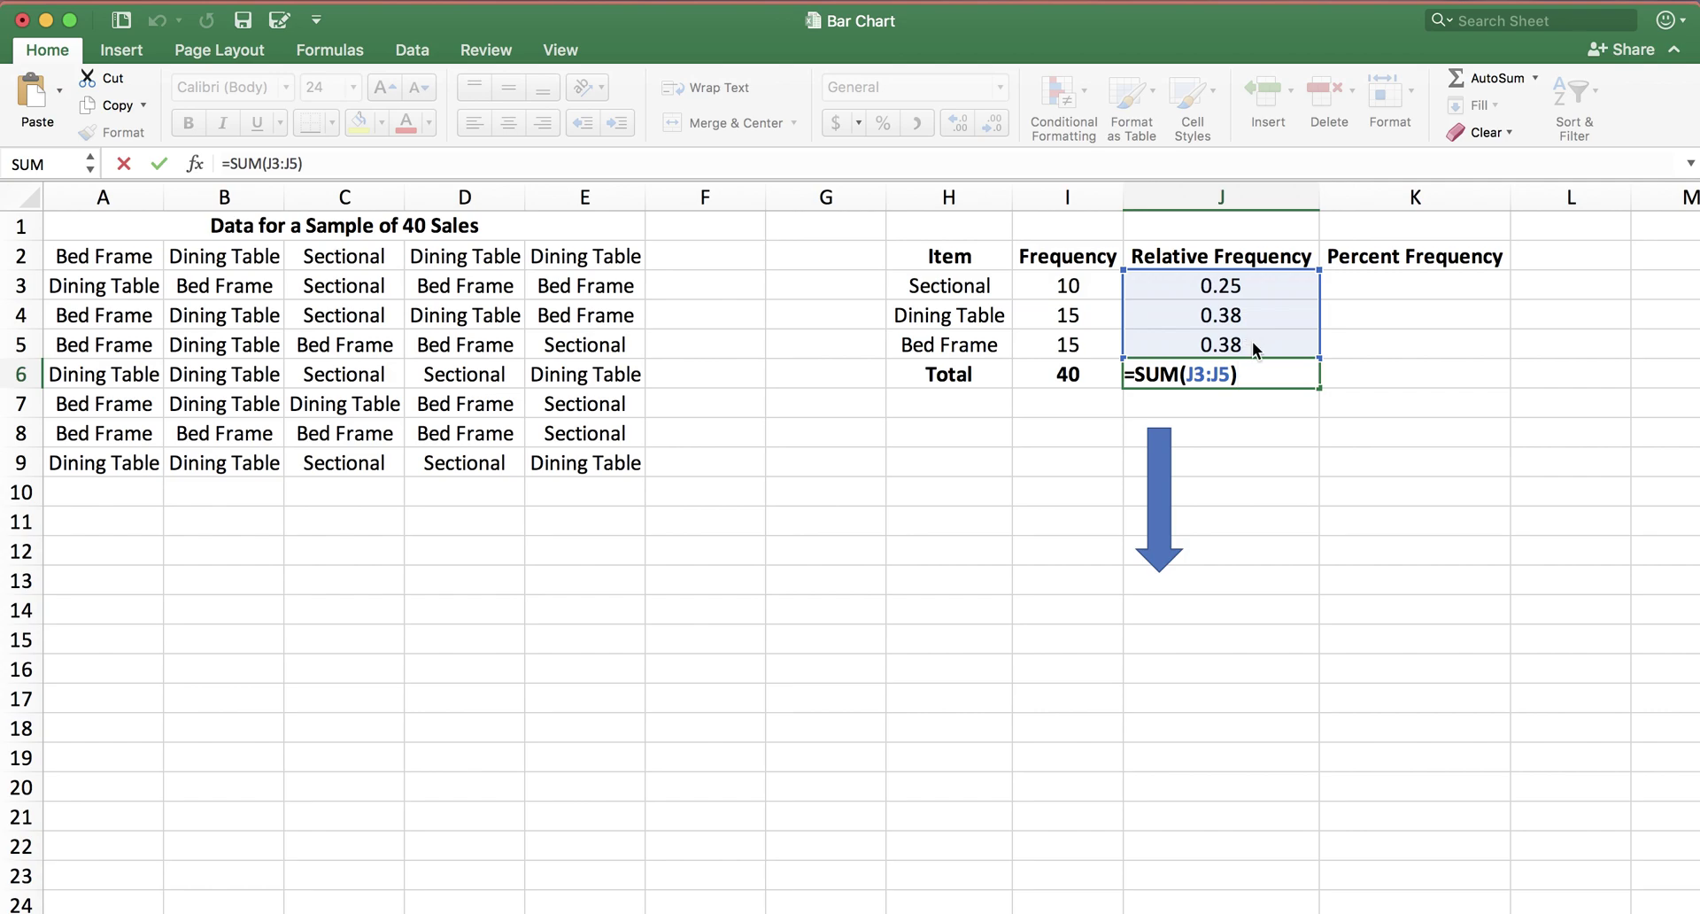
key(Return)
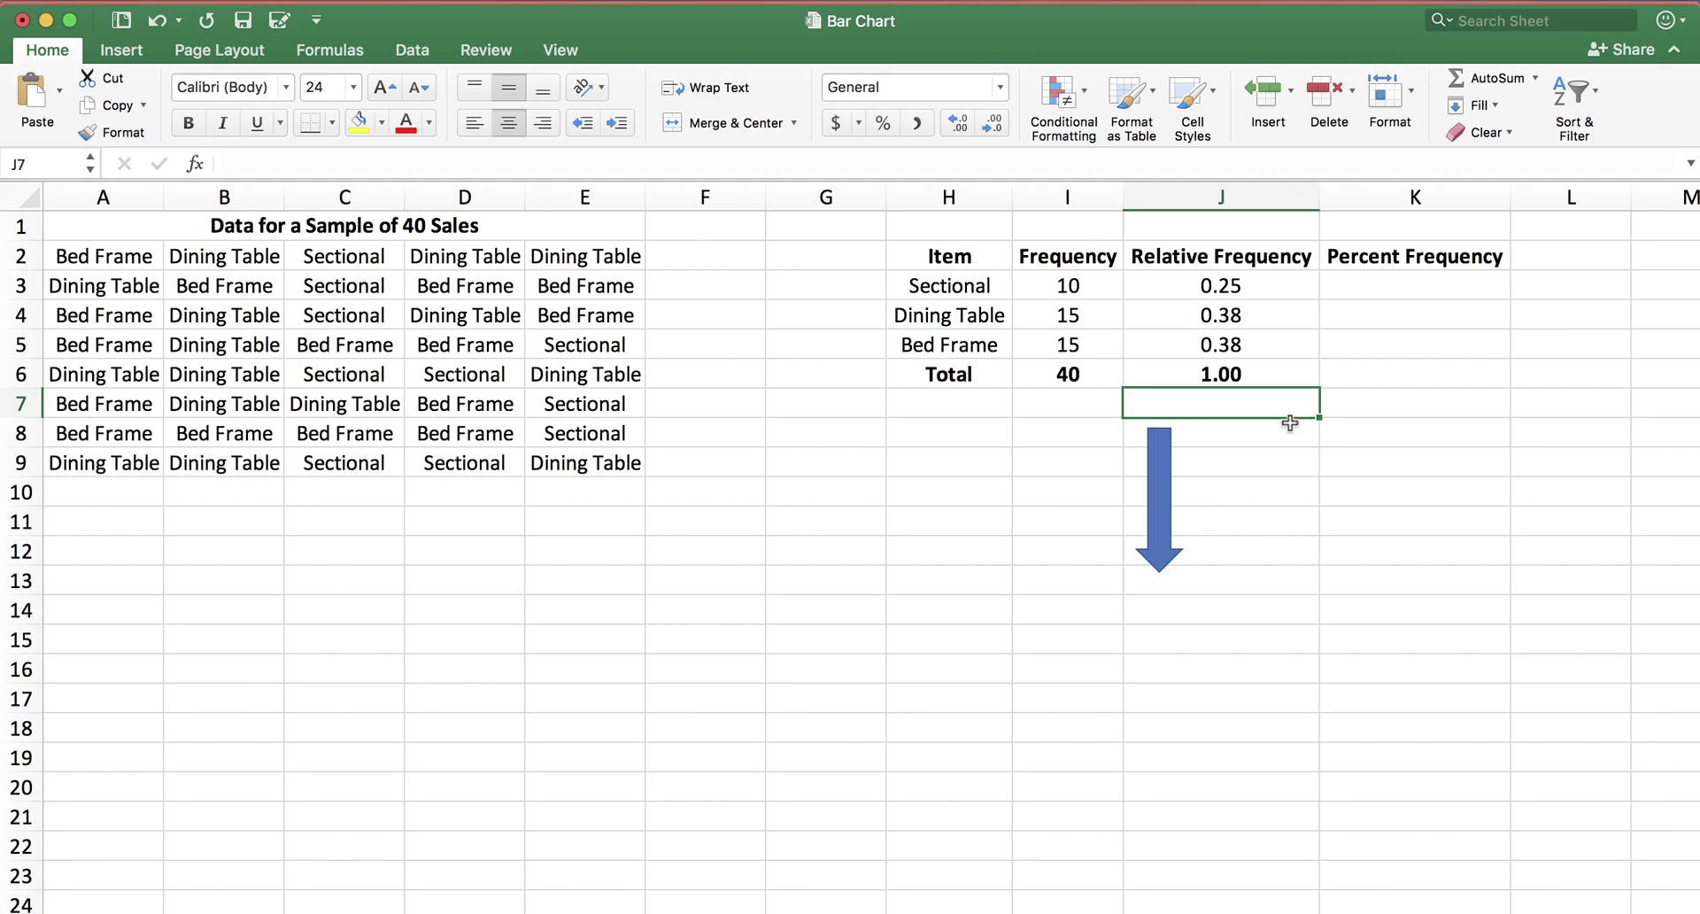
Step: Calculate the Sectional percent frequency in K3 with =J3*100 and fill the formula down through K5
click(1359, 285)
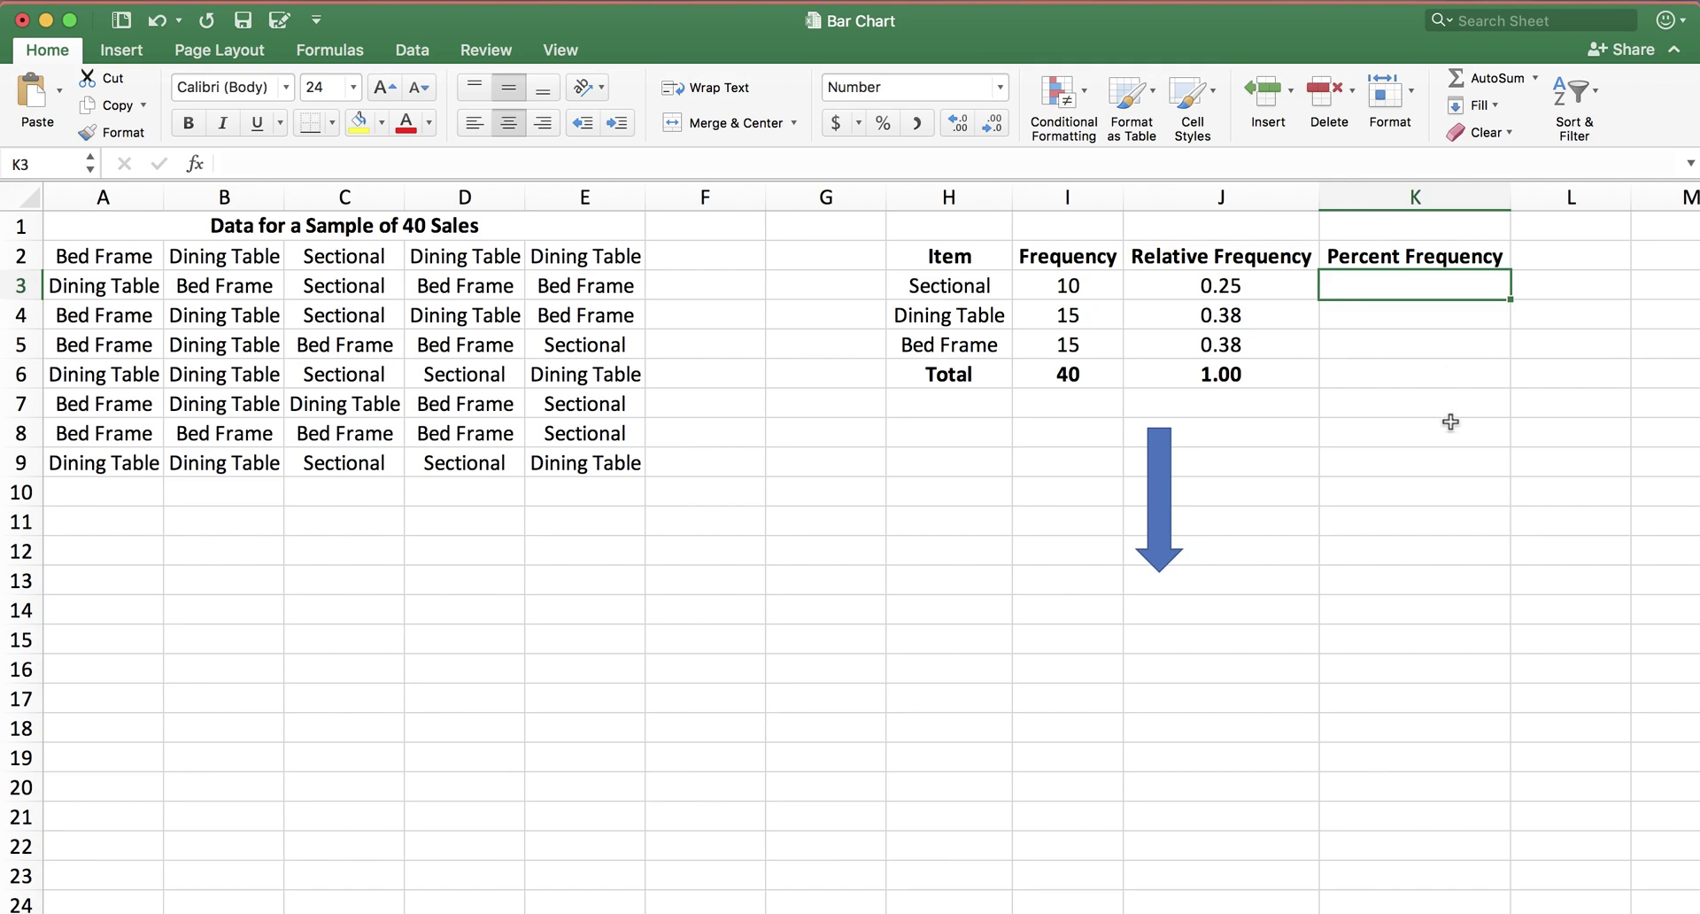
text(=)
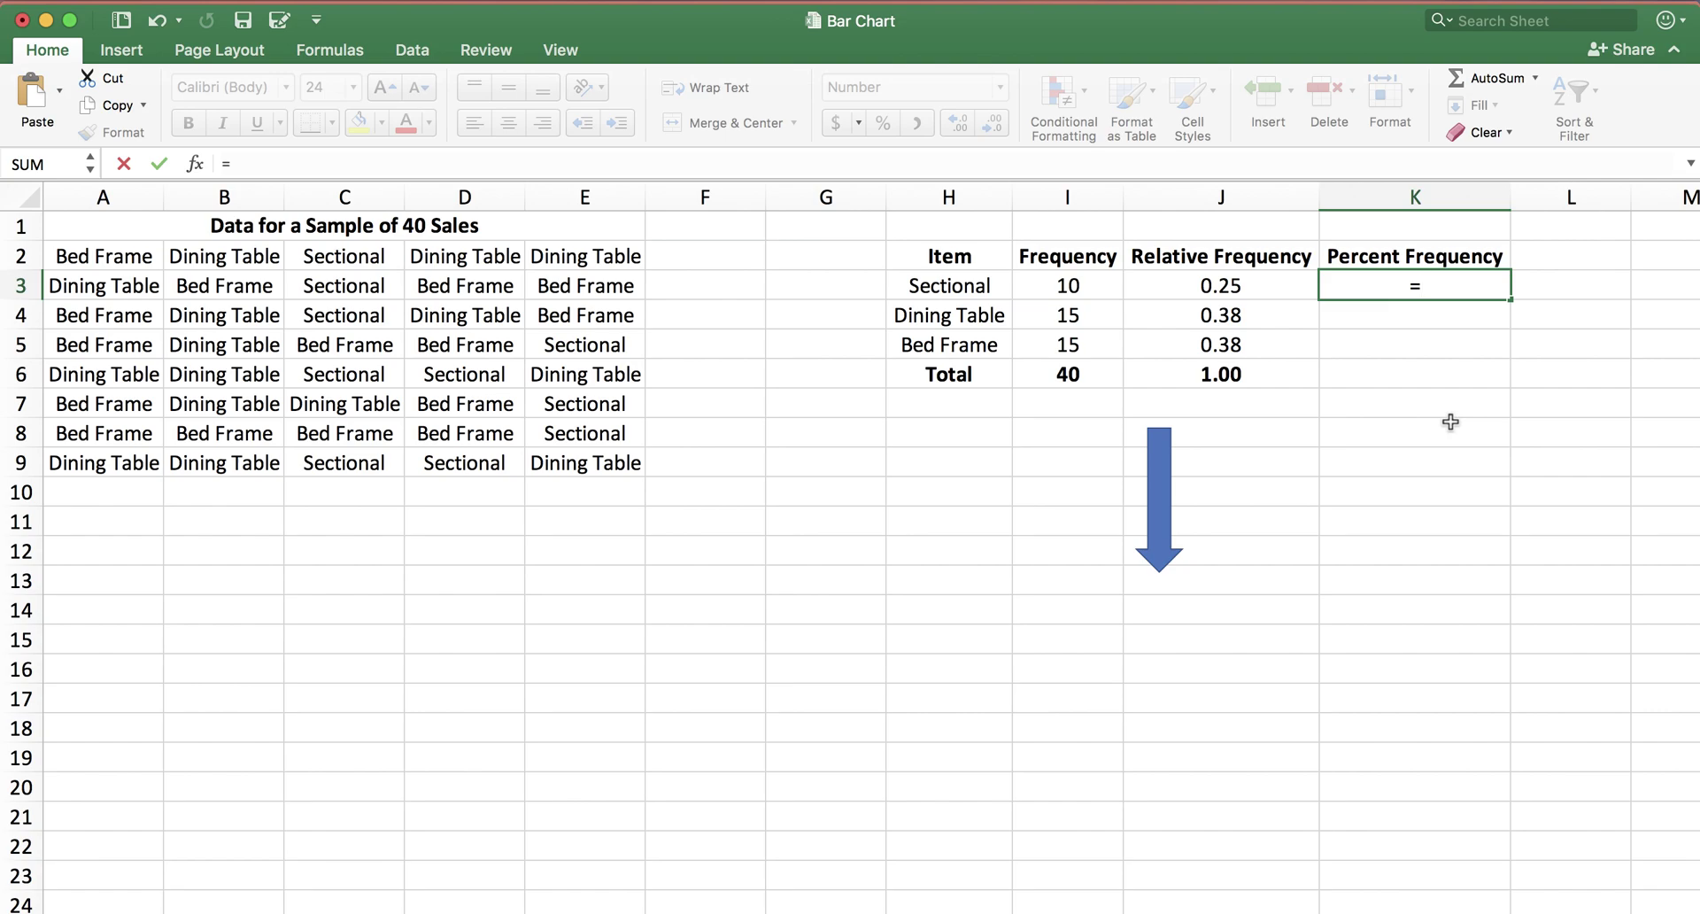
key(Left)
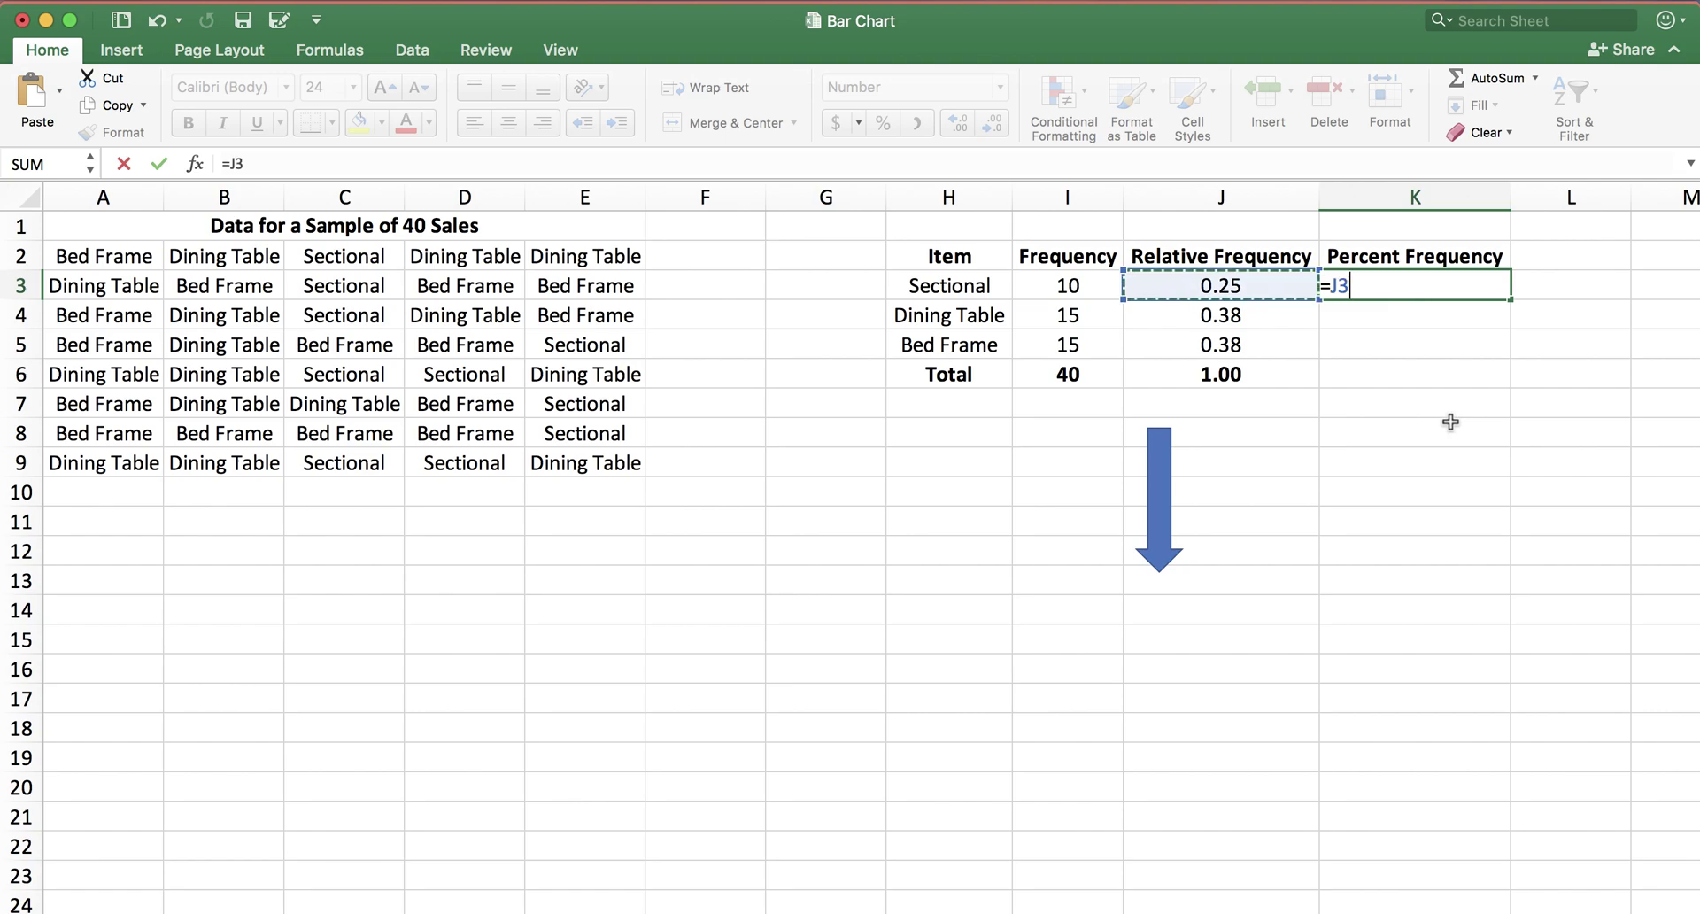
text(*100)
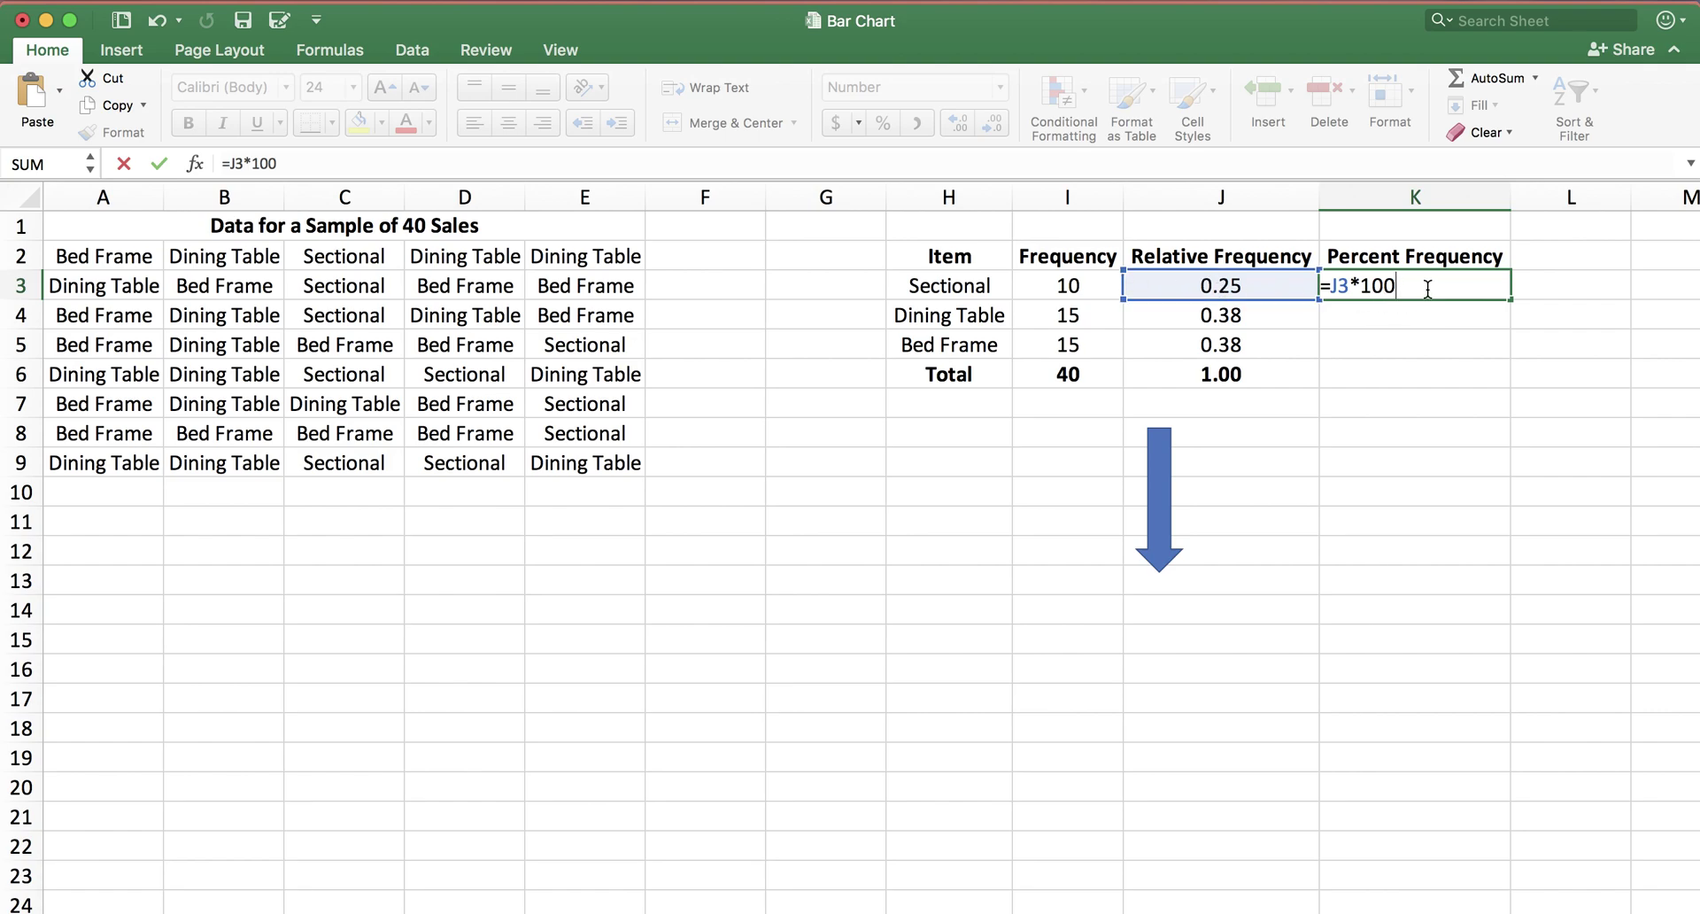
key(Return)
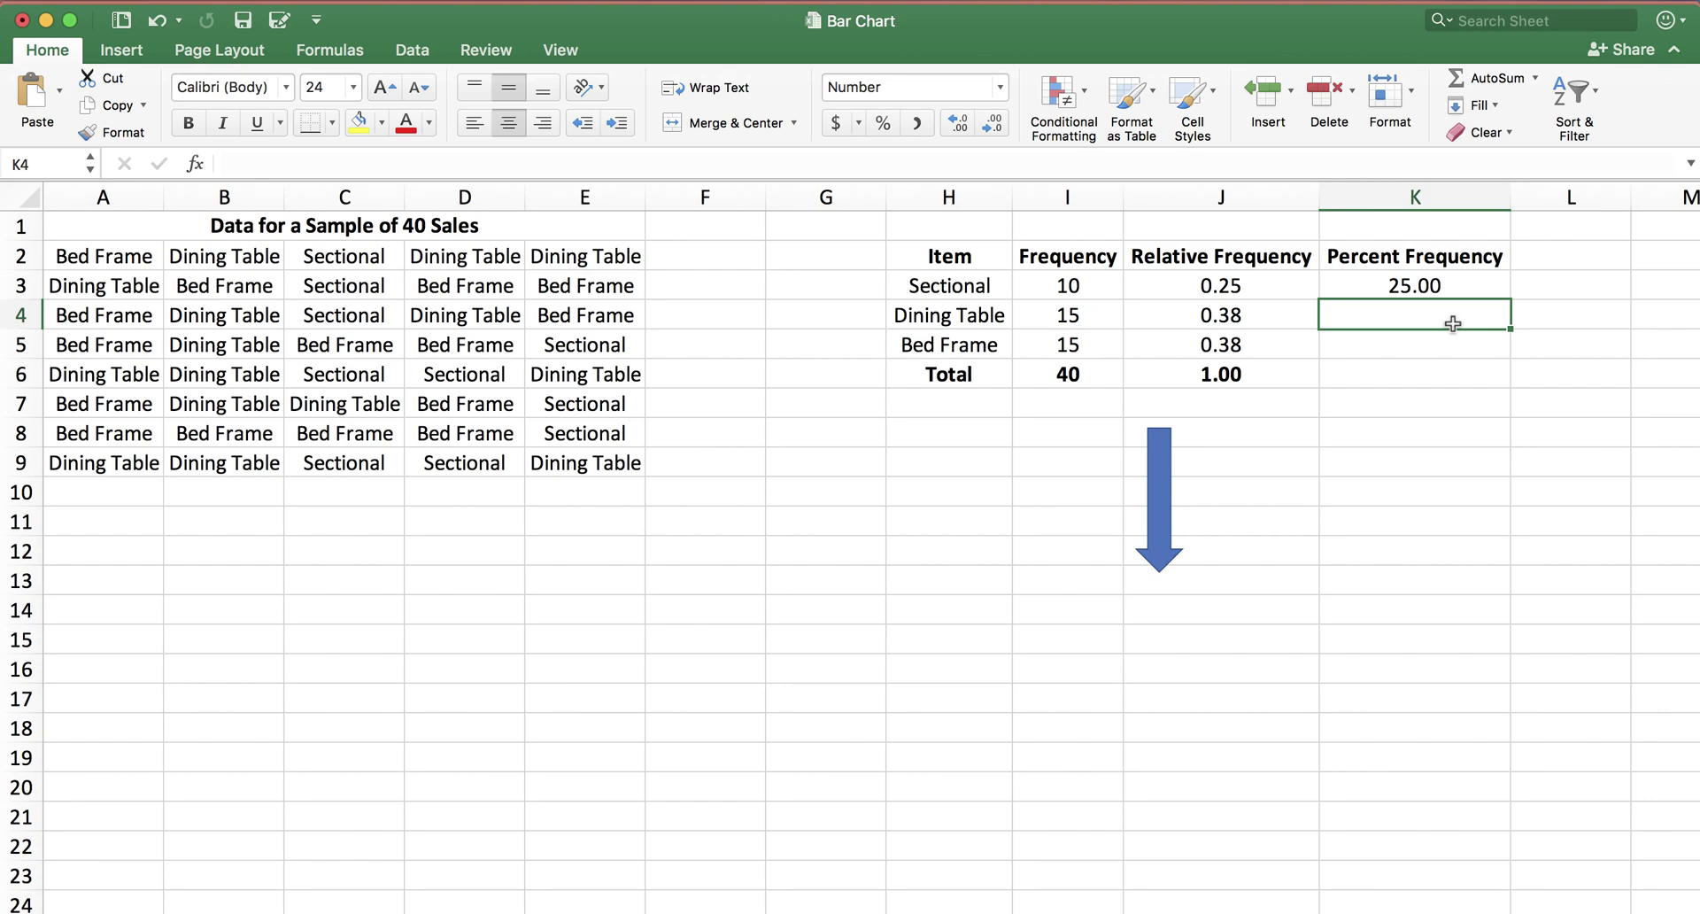
click(1443, 289)
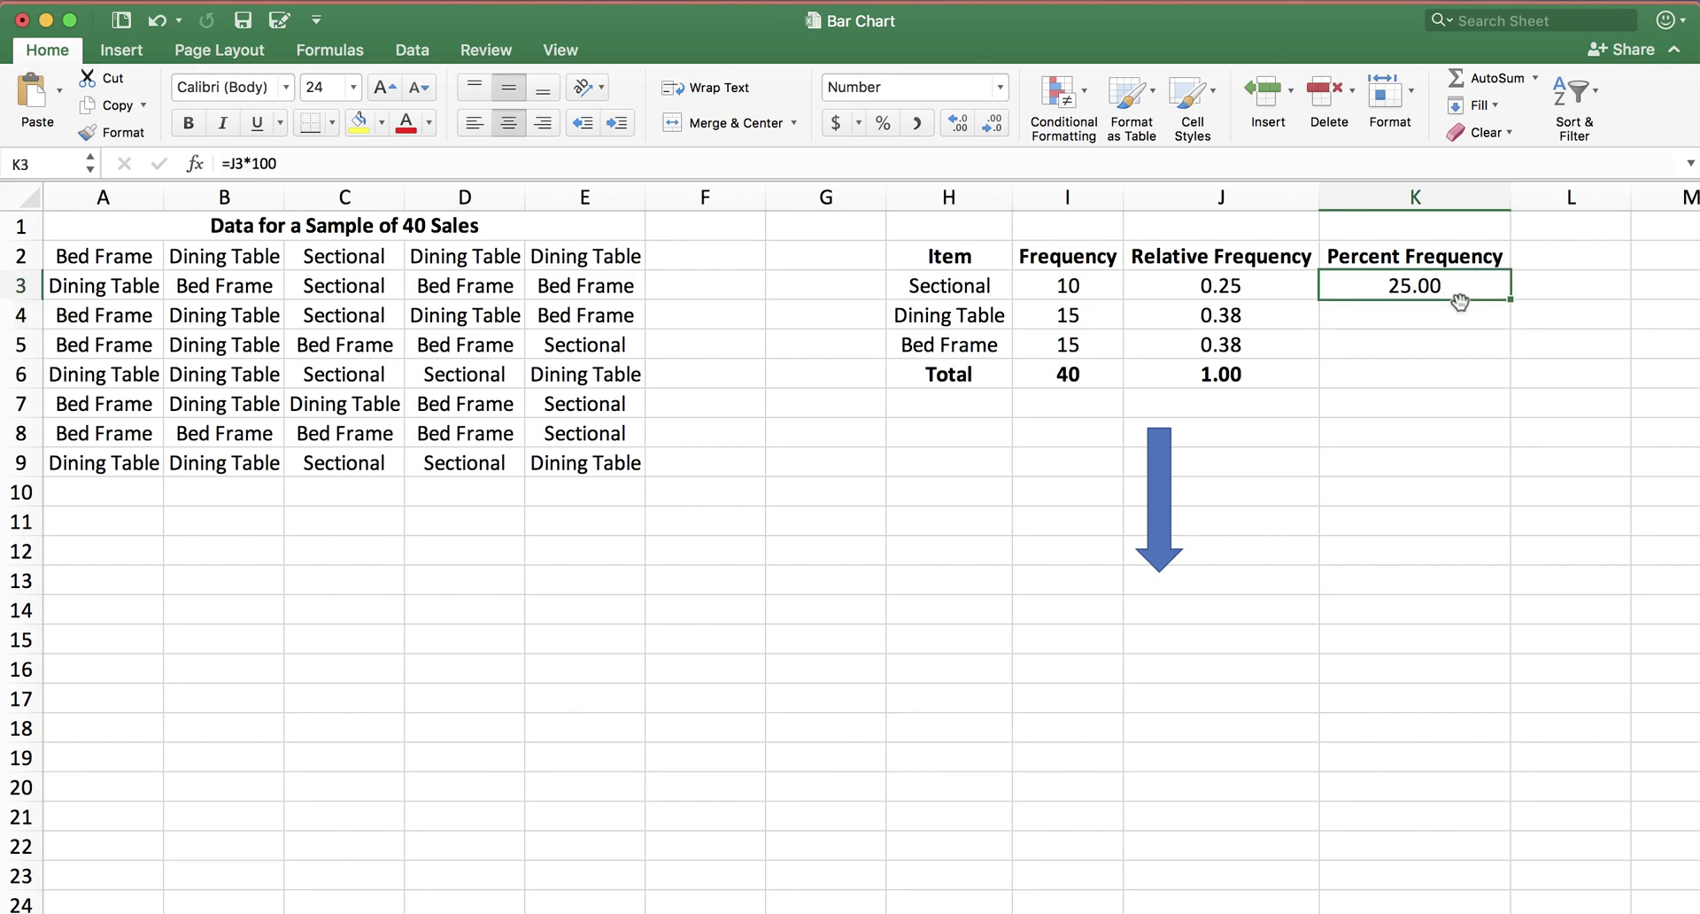
drag(1511, 301, 1496, 363)
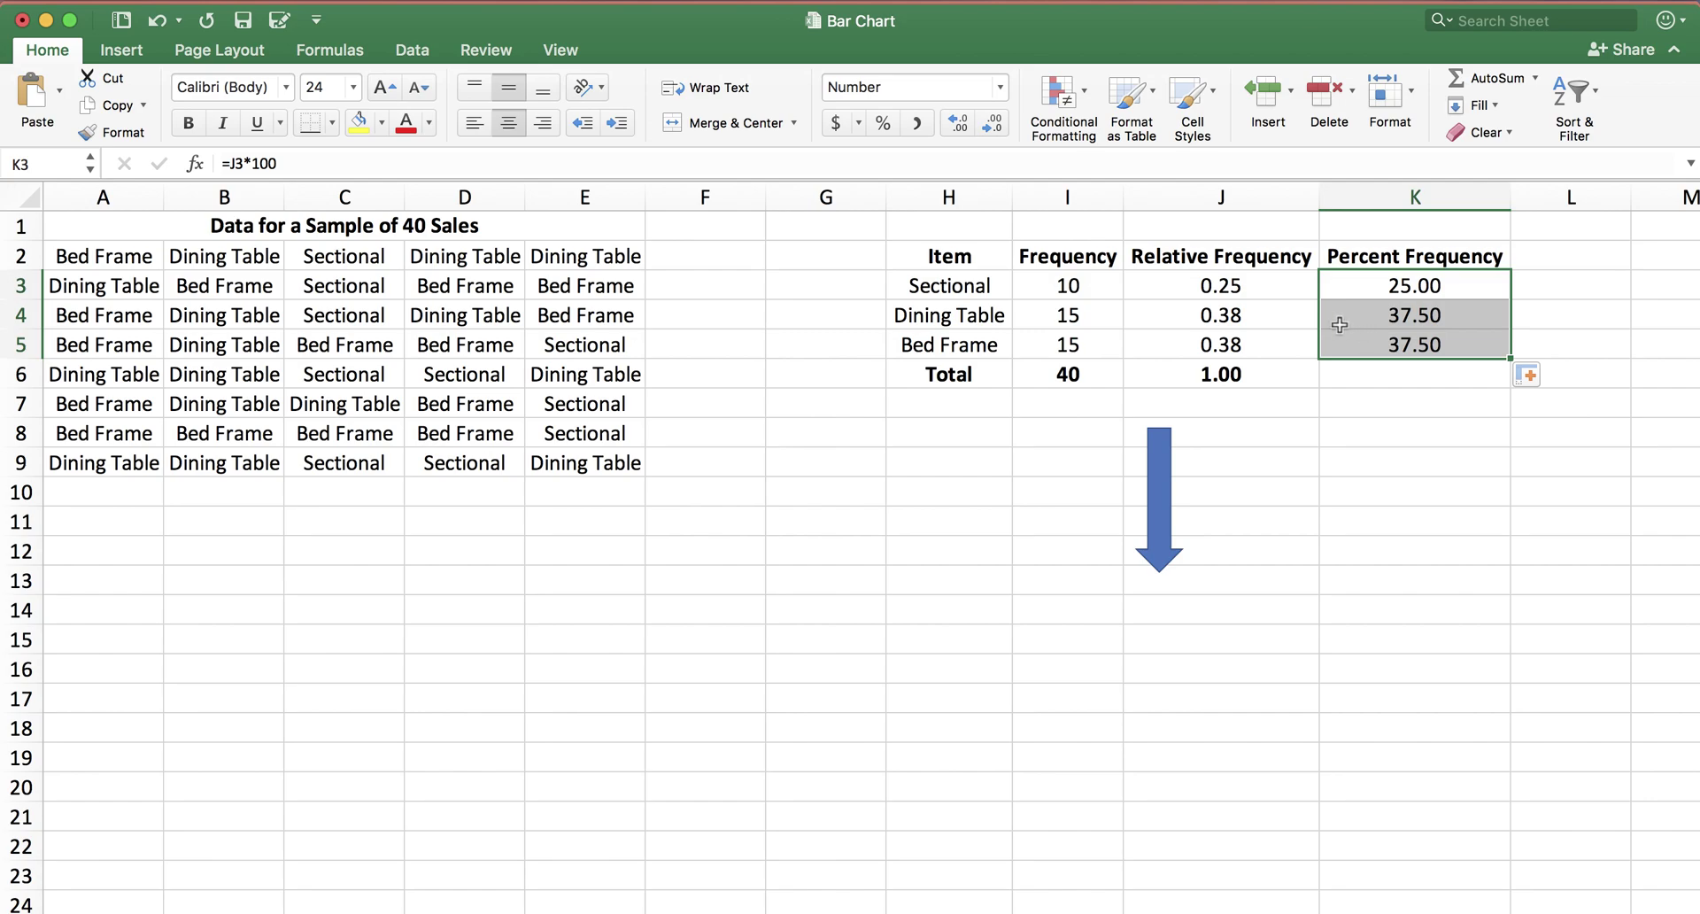
Step: Format the relative frequencies in J3:J5 as numbers with 3 decimal places
click(1222, 317)
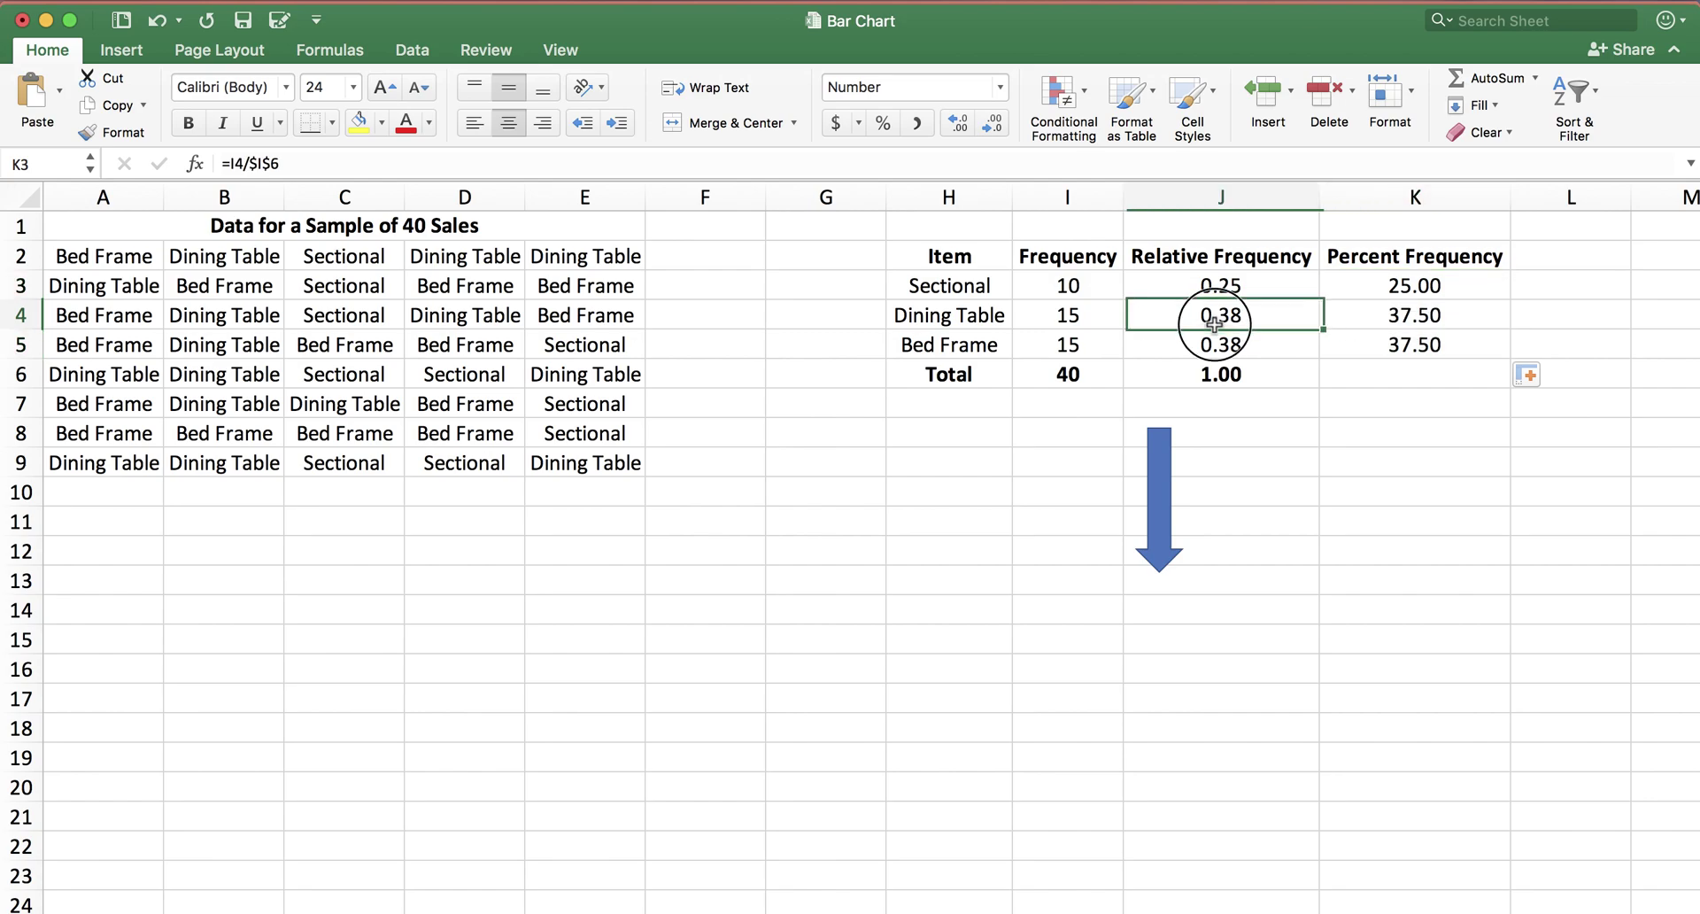
drag(1238, 282, 1221, 341)
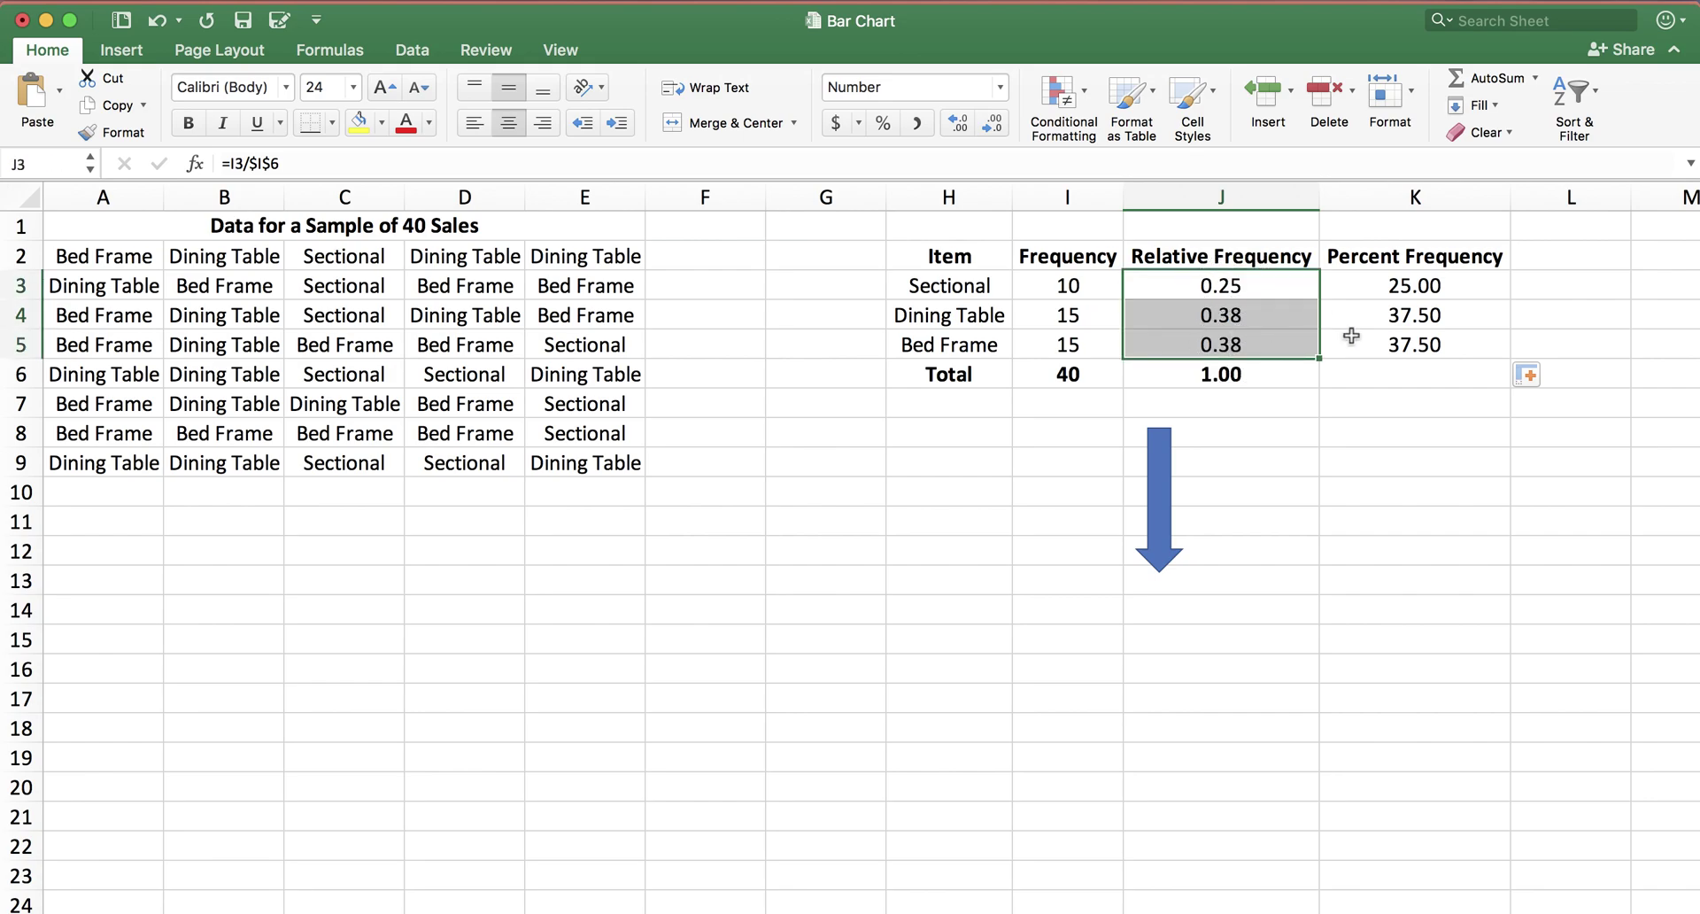
right_click(1294, 346)
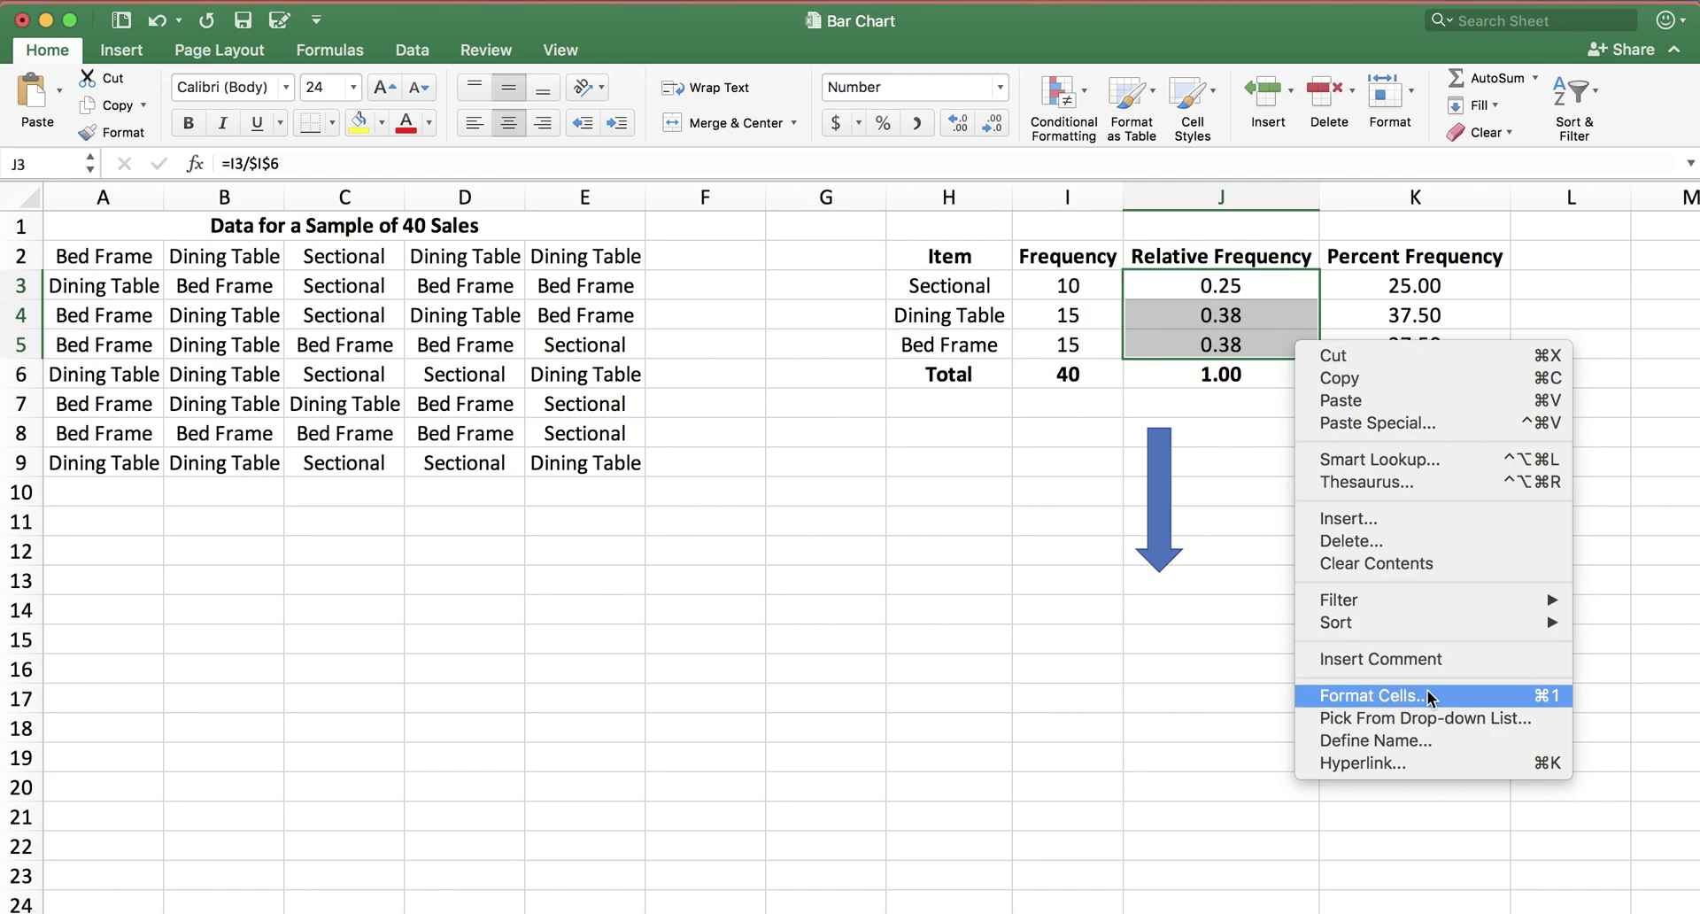
click(841, 504)
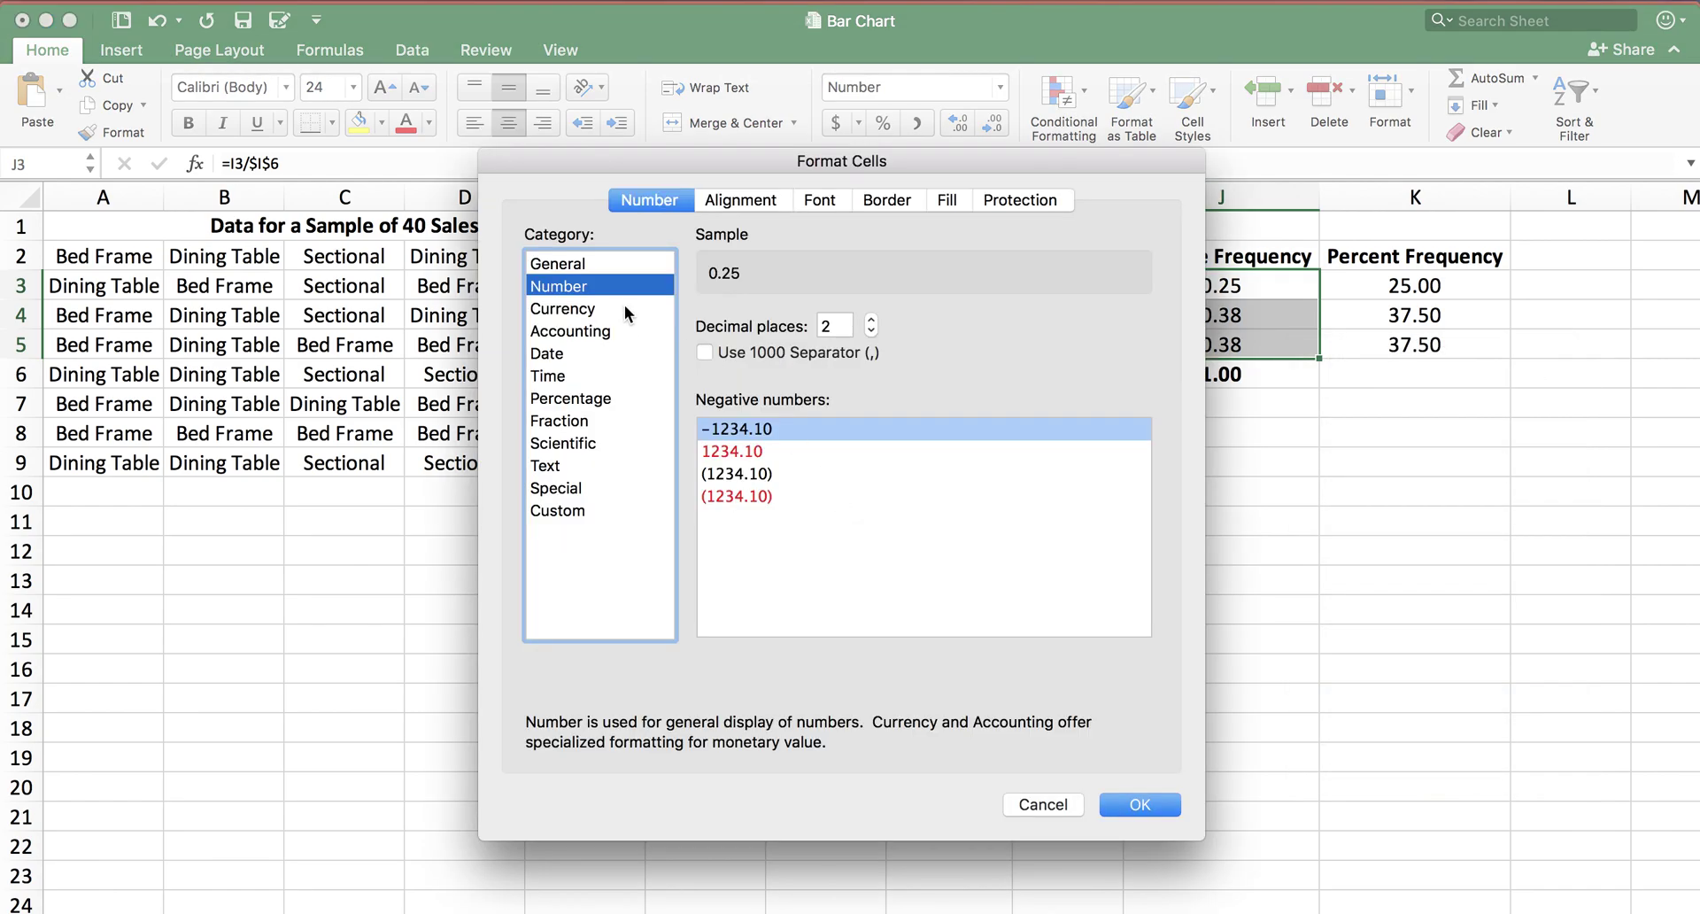
click(872, 320)
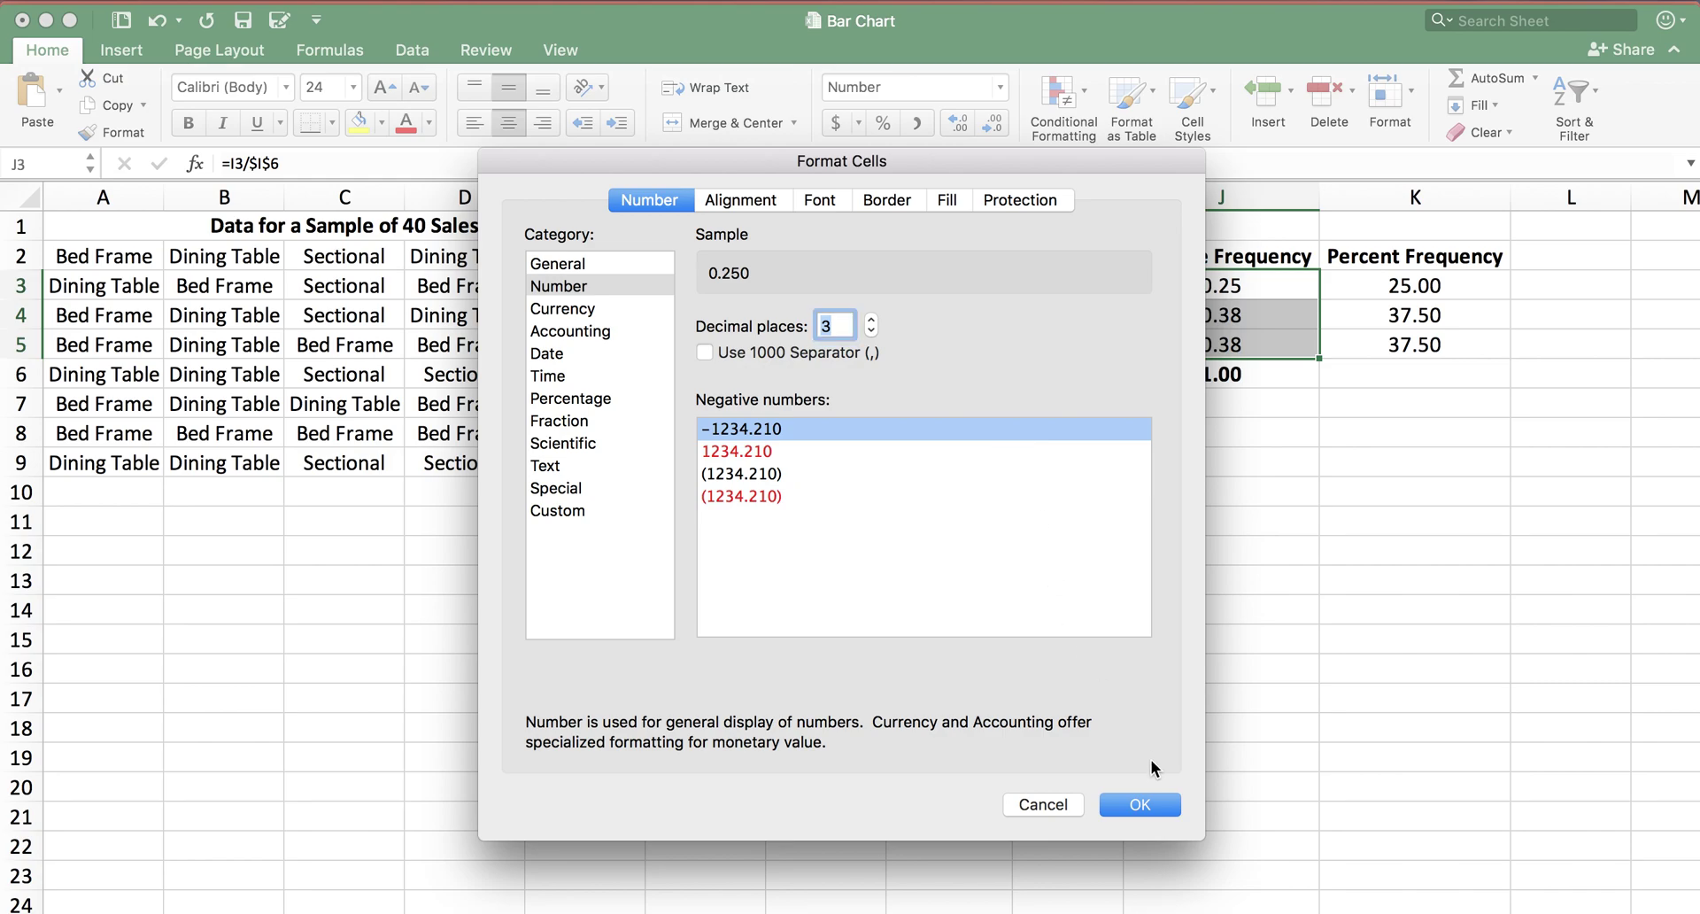
click(1154, 806)
click(1249, 321)
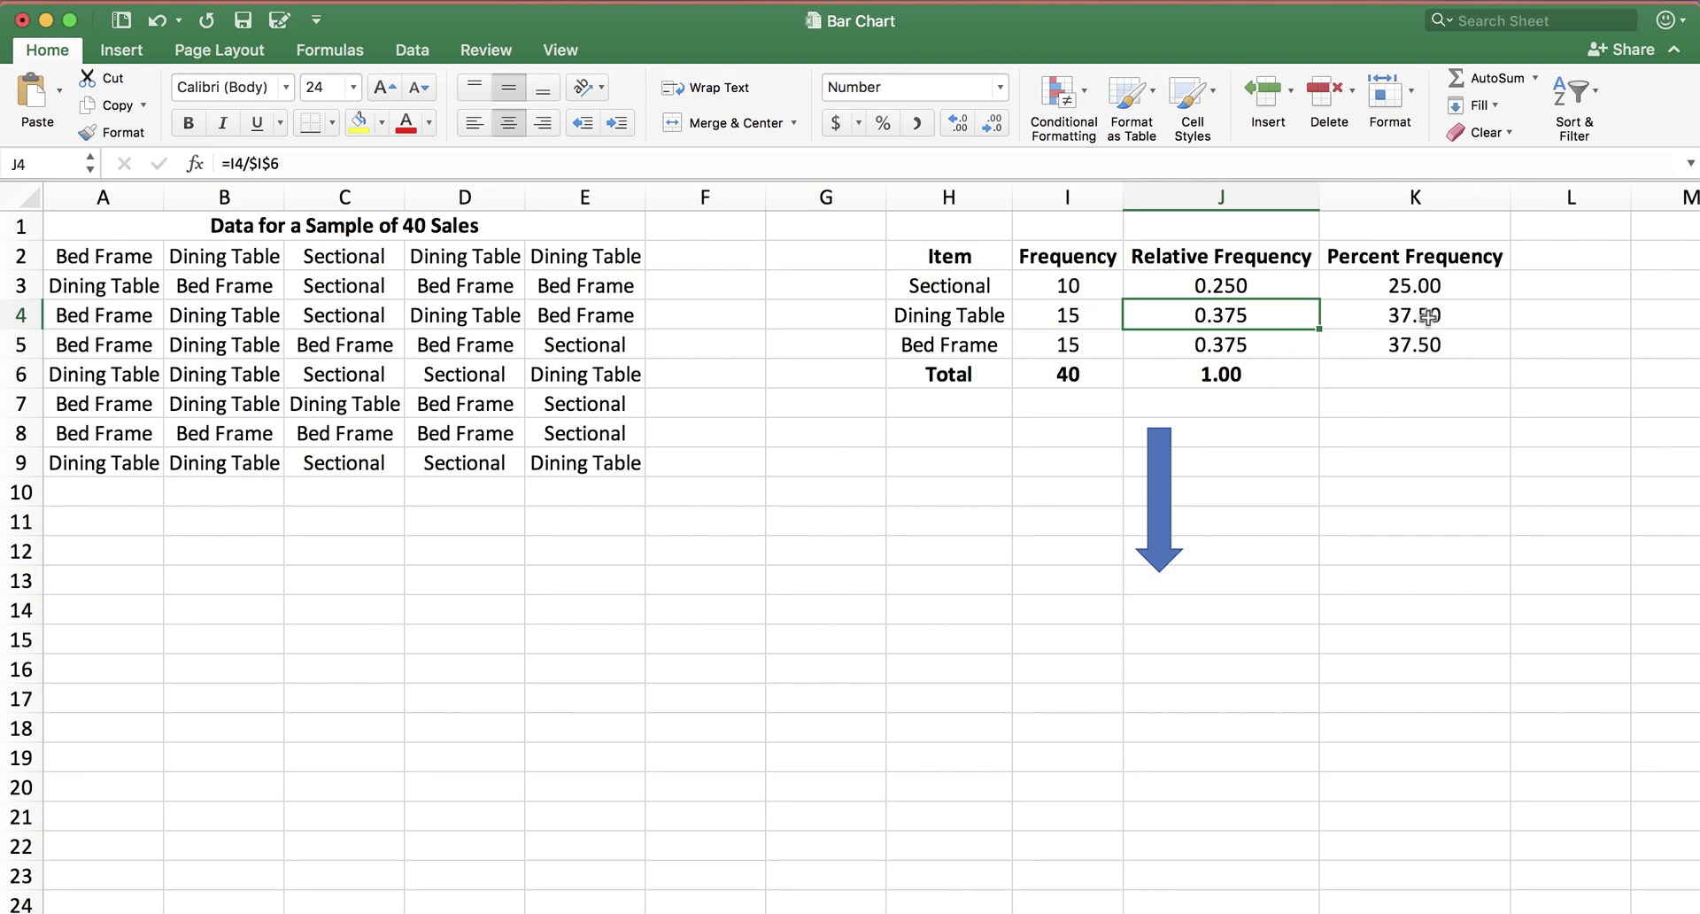
Step: Copy the total formula from J6 across to K6 and check that it sums K3:K5
click(1249, 379)
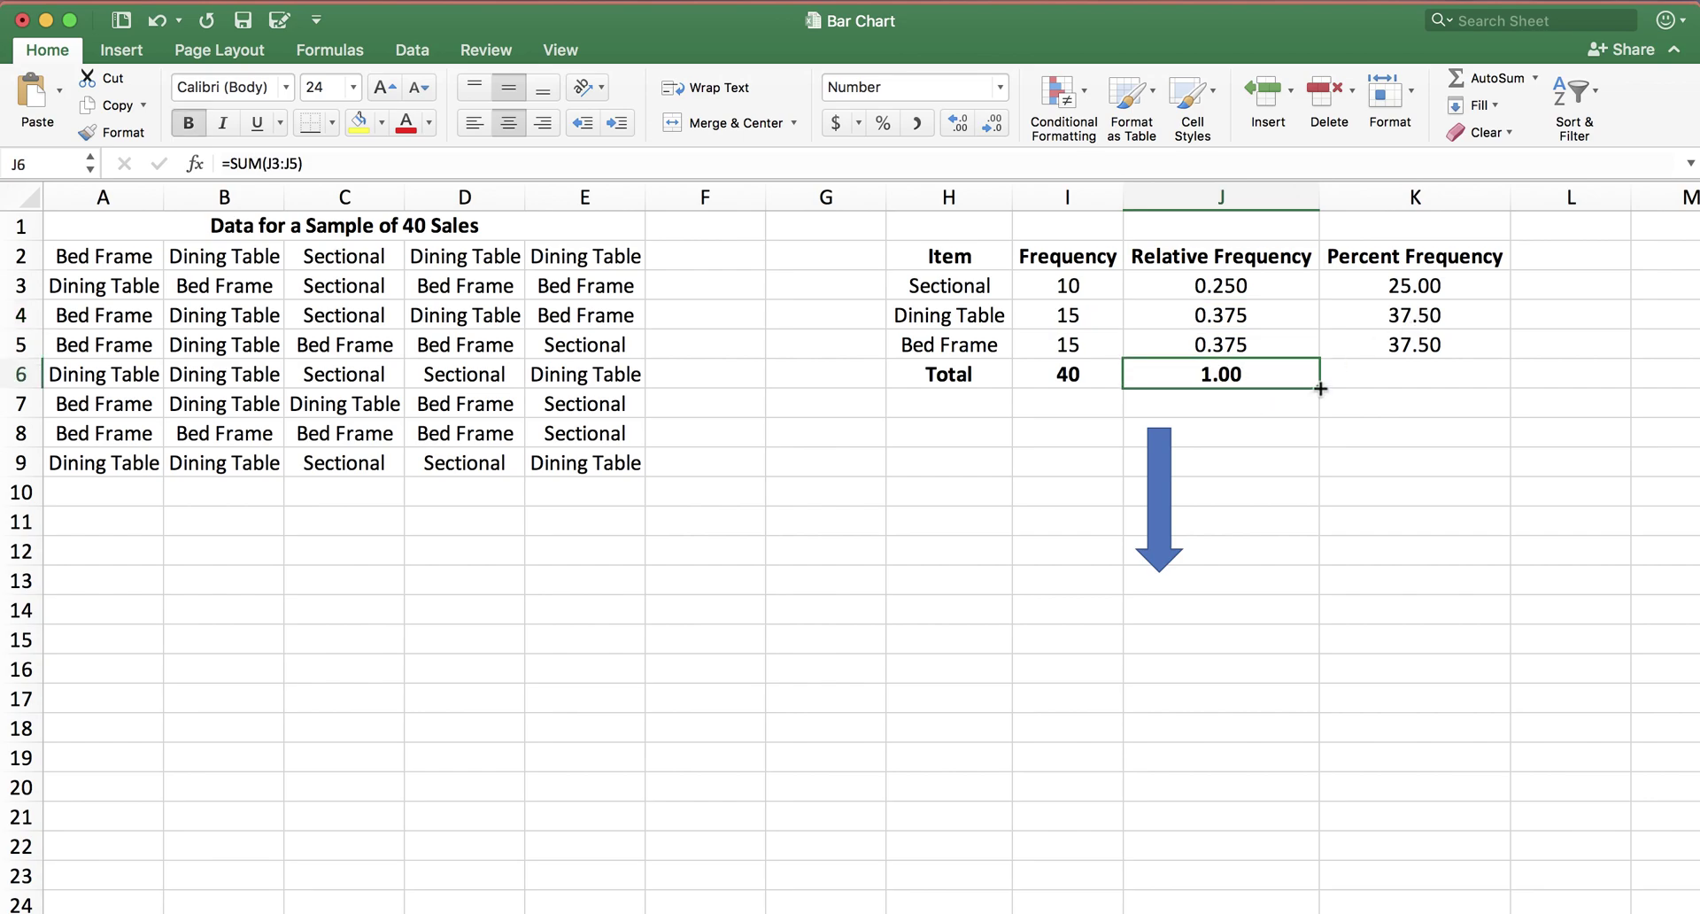
drag(1319, 388, 1397, 399)
double_click(1396, 376)
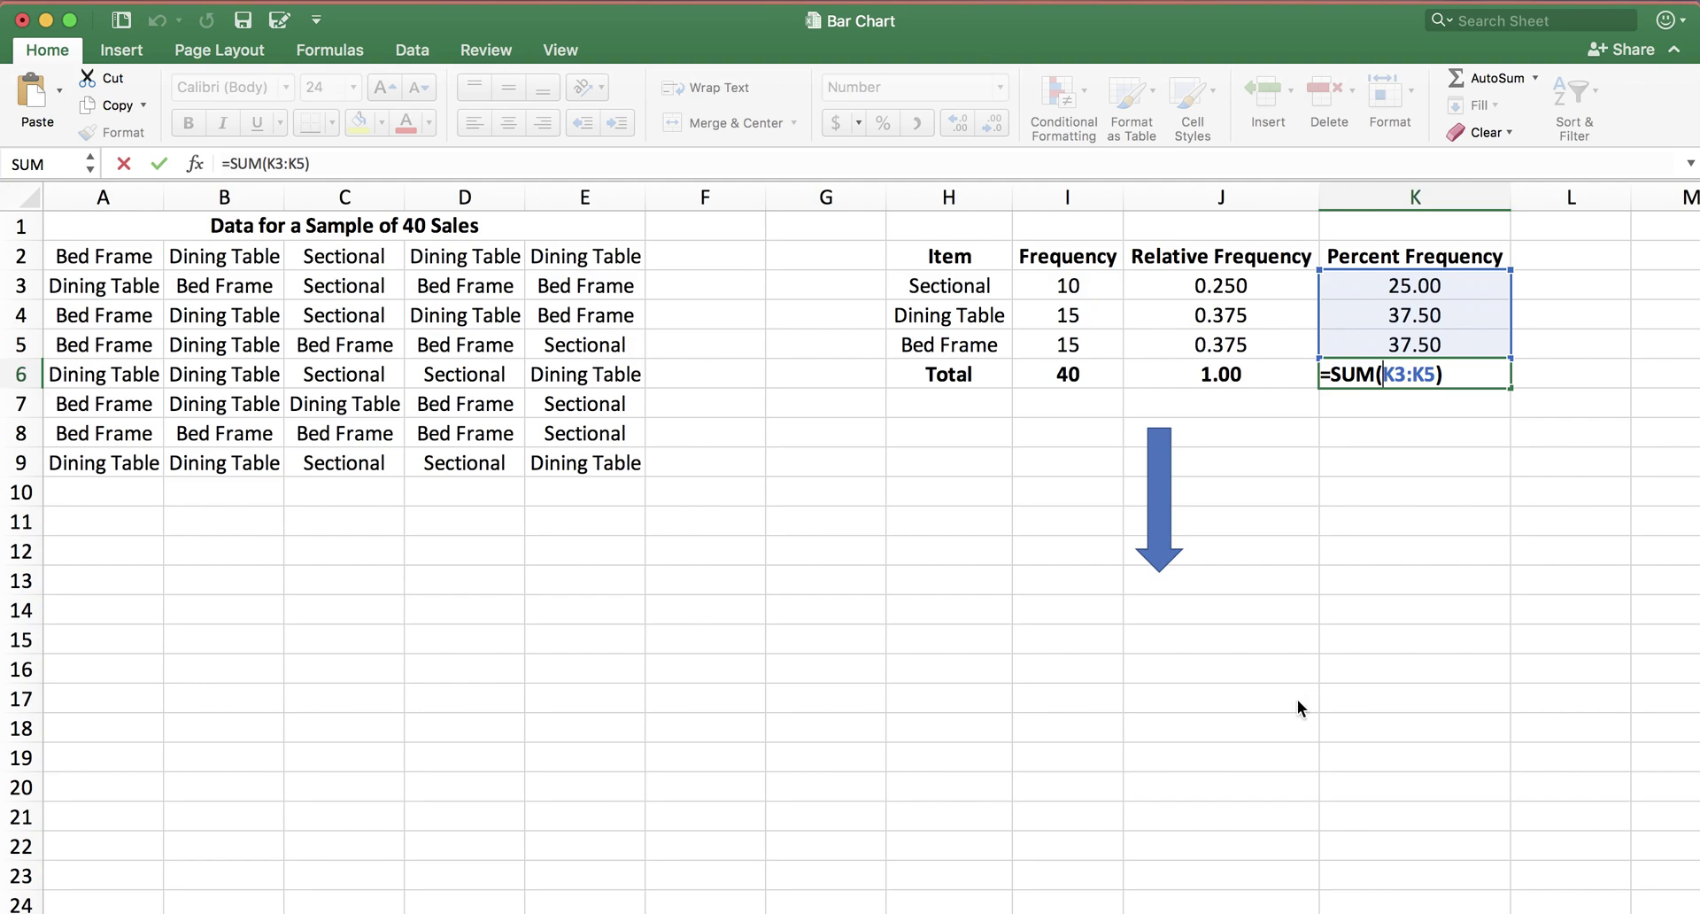
key(Return)
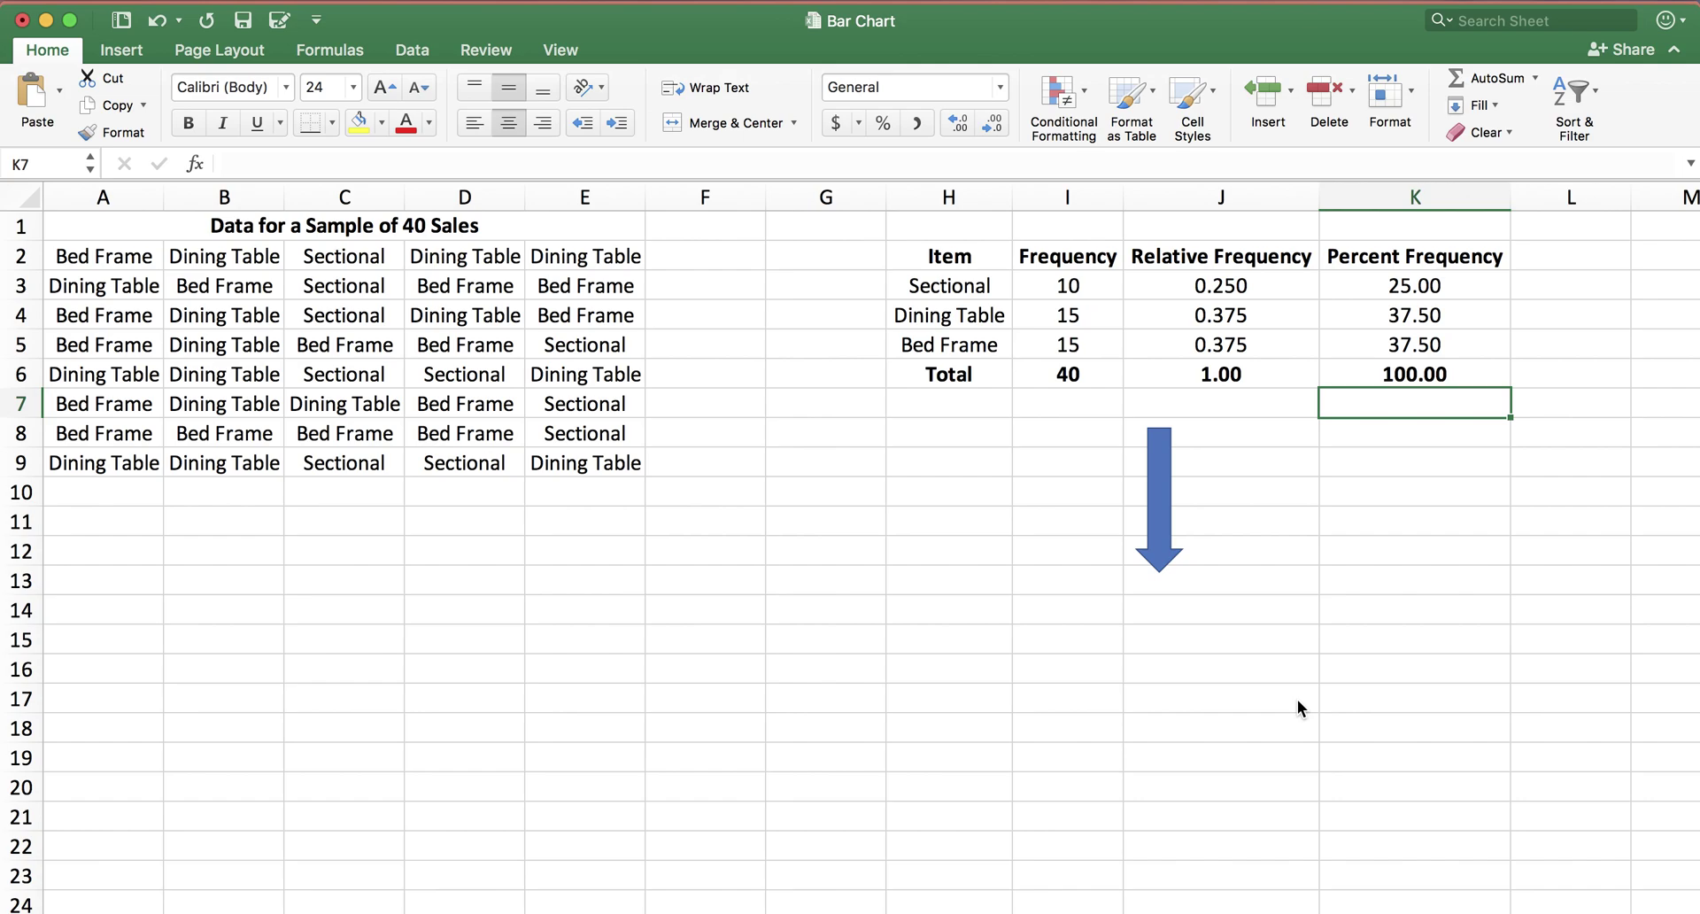
Step: Insert a 2-D clustered column chart from the items and frequencies in H3:I5
click(936, 292)
drag(937, 293, 1069, 343)
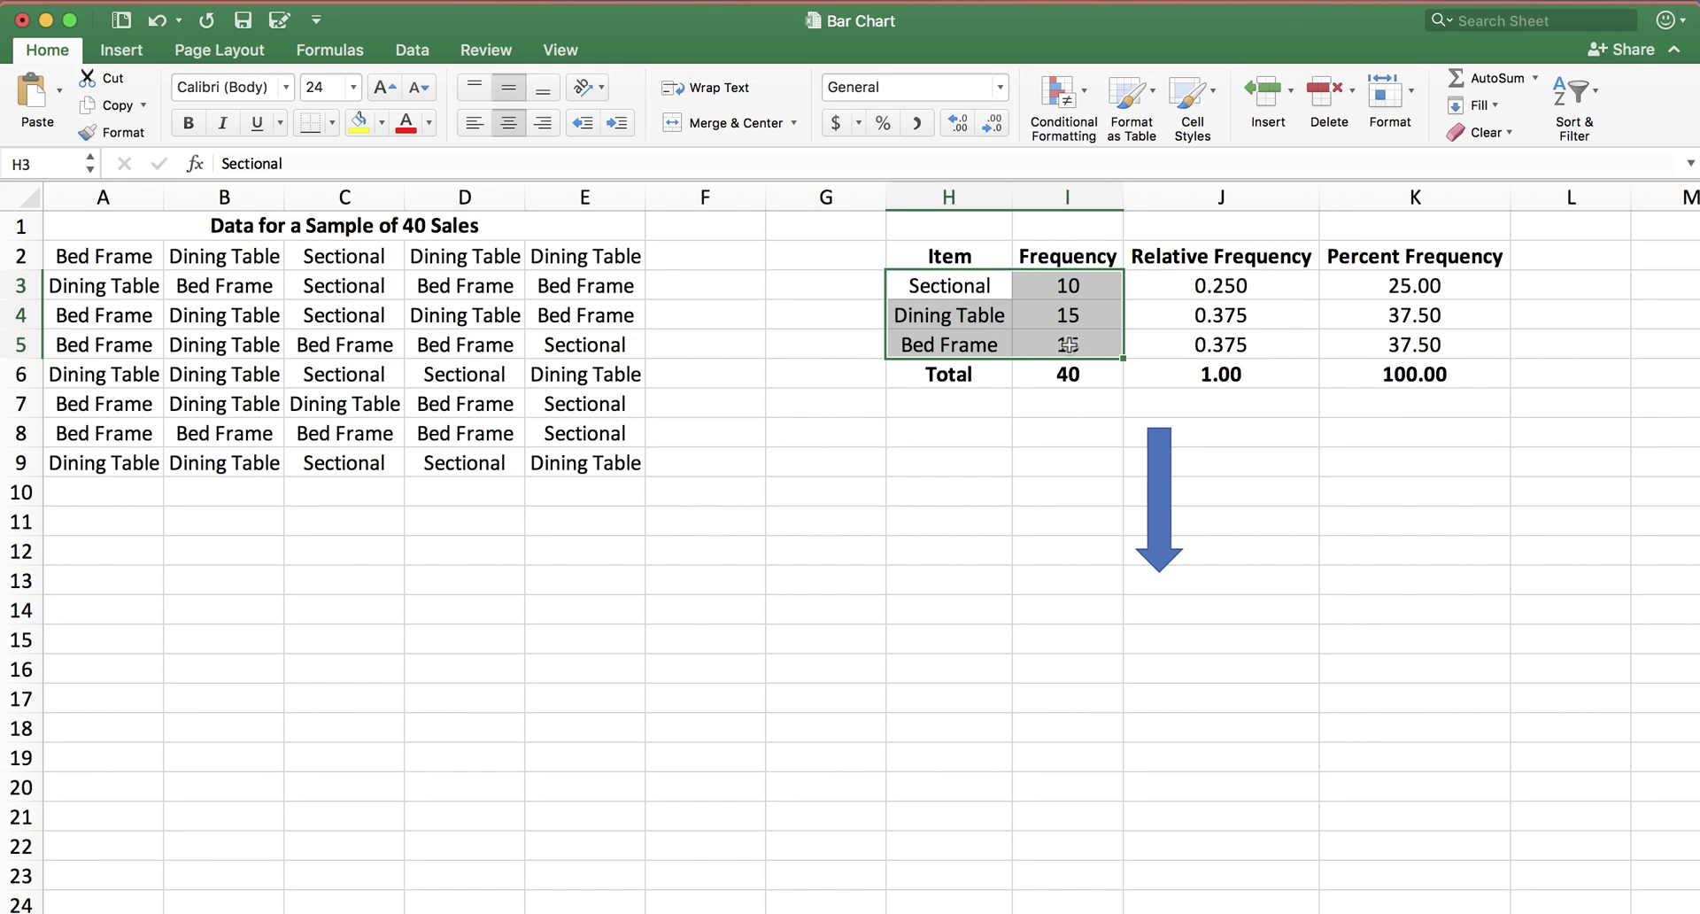
click(135, 55)
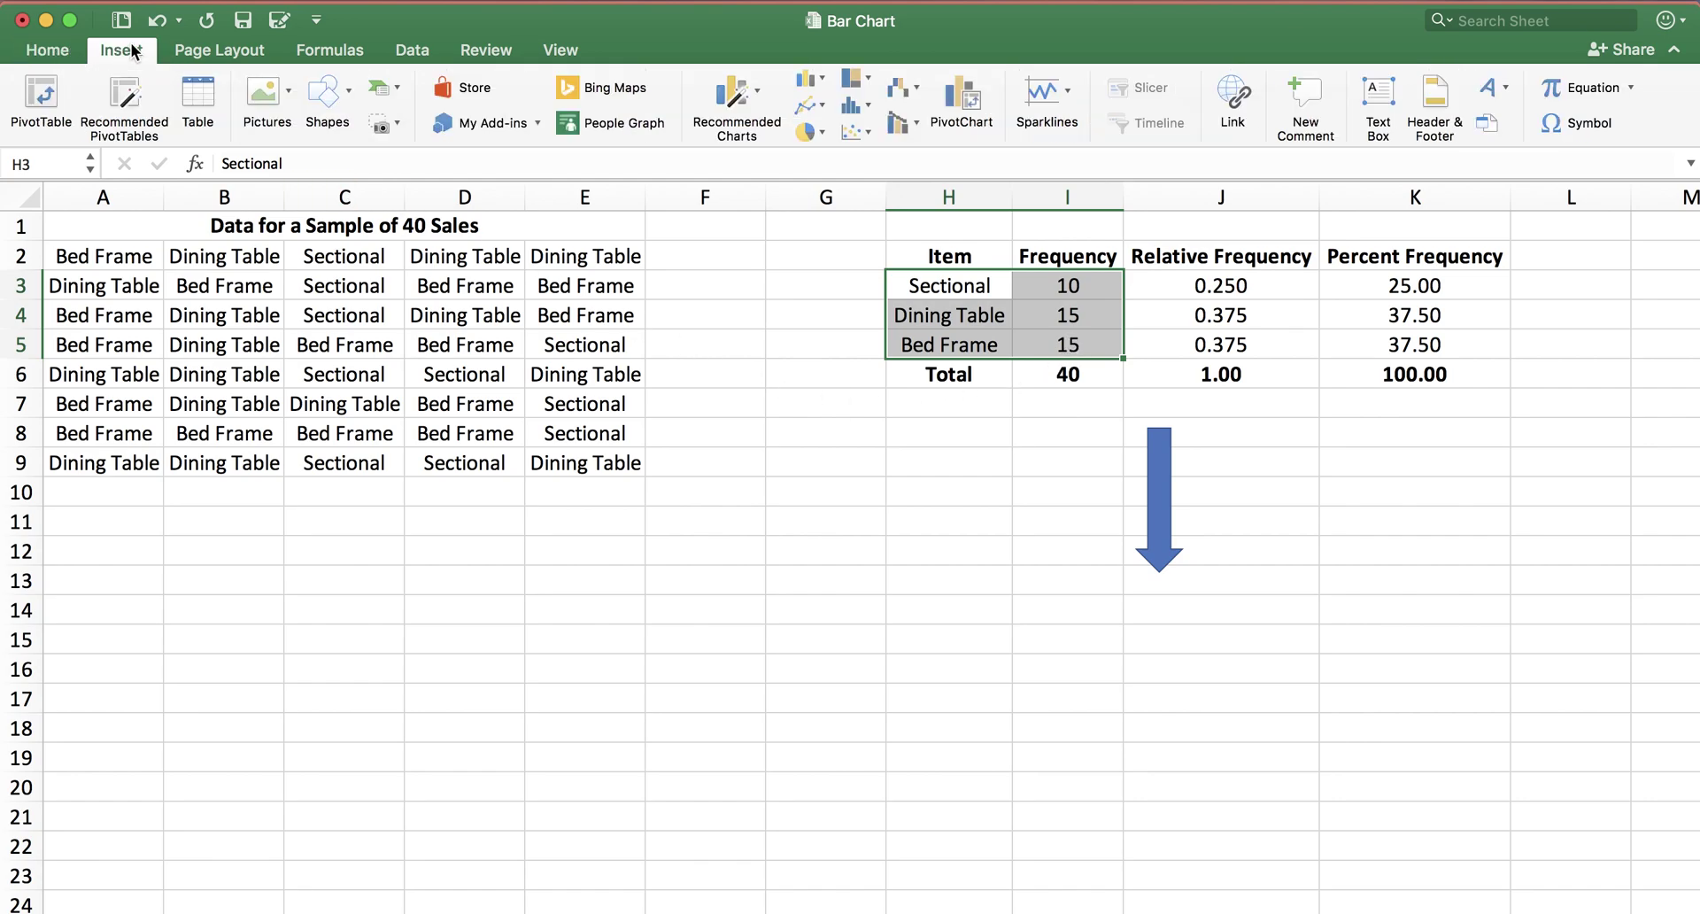
click(814, 78)
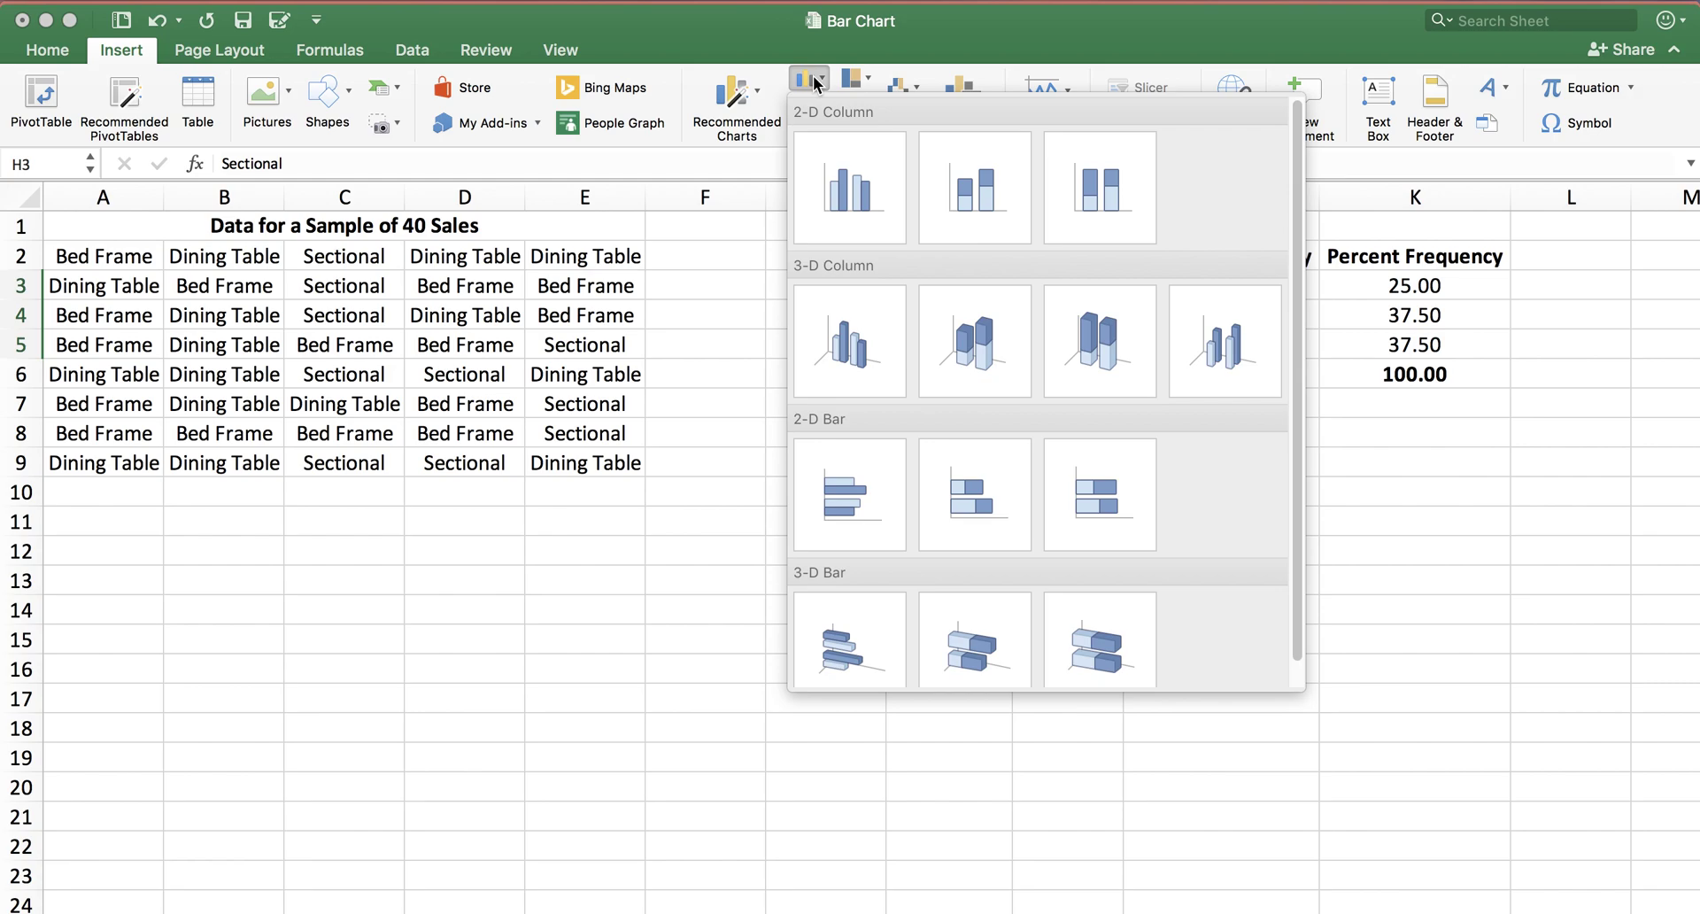
click(823, 192)
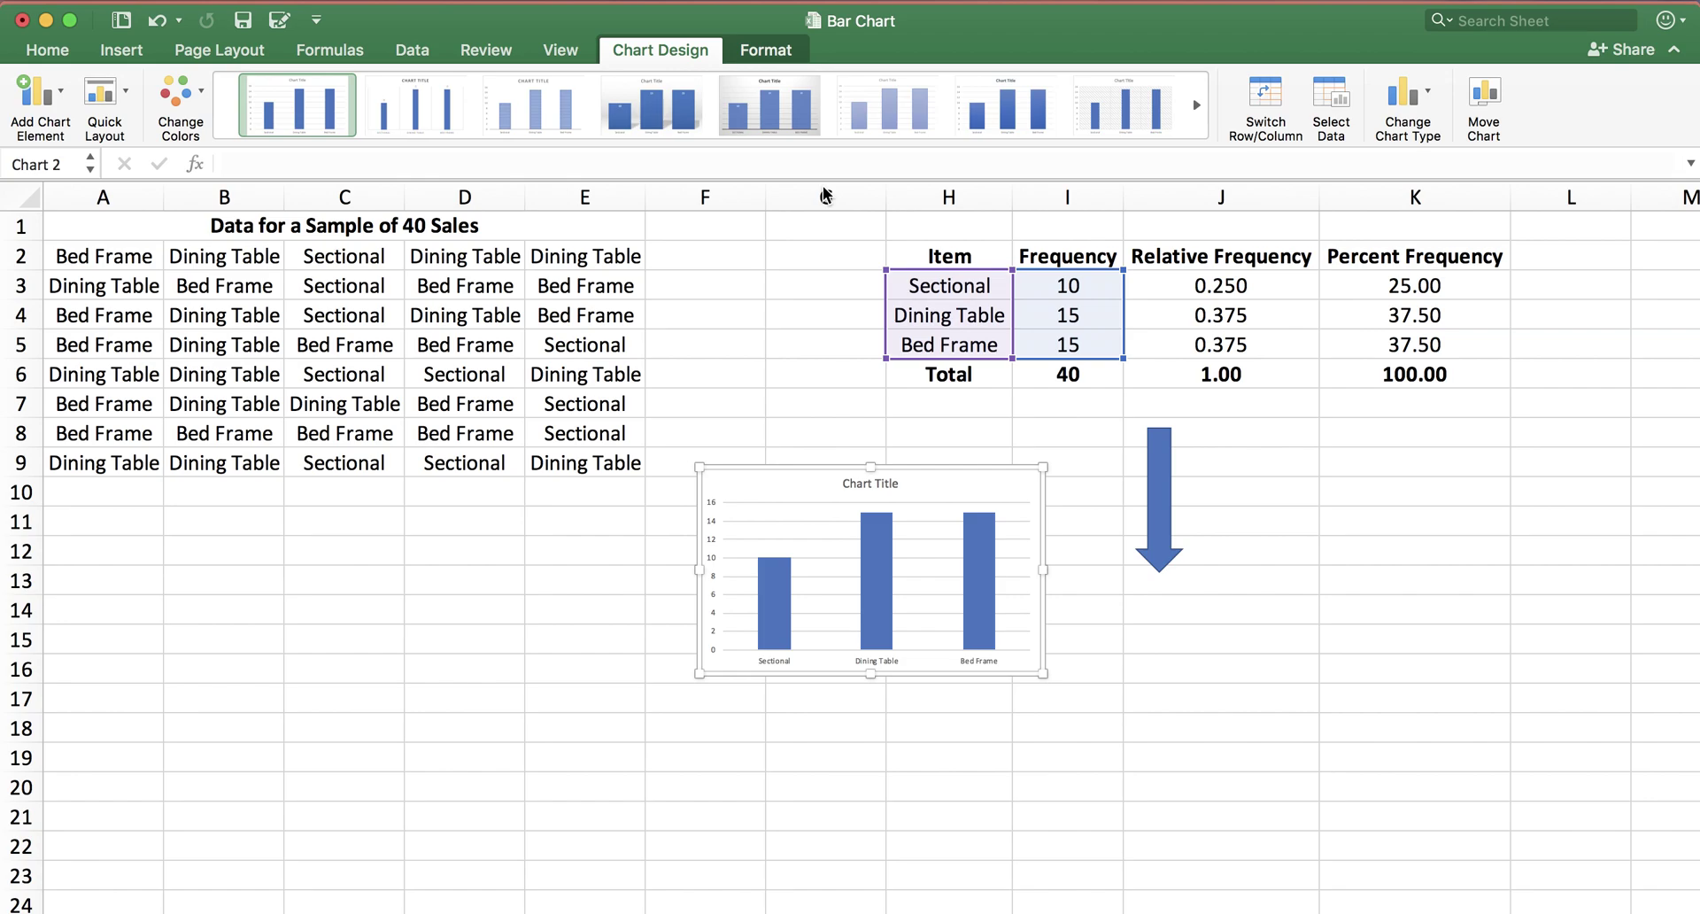
Step: Enlarge the chart and place it below the frequency table across columns H to K, moving the blue arrow up between them
click(1045, 675)
drag(1047, 677, 1128, 752)
drag(997, 469, 1238, 588)
drag(941, 585, 924, 579)
drag(1168, 476, 1162, 444)
drag(926, 581, 912, 562)
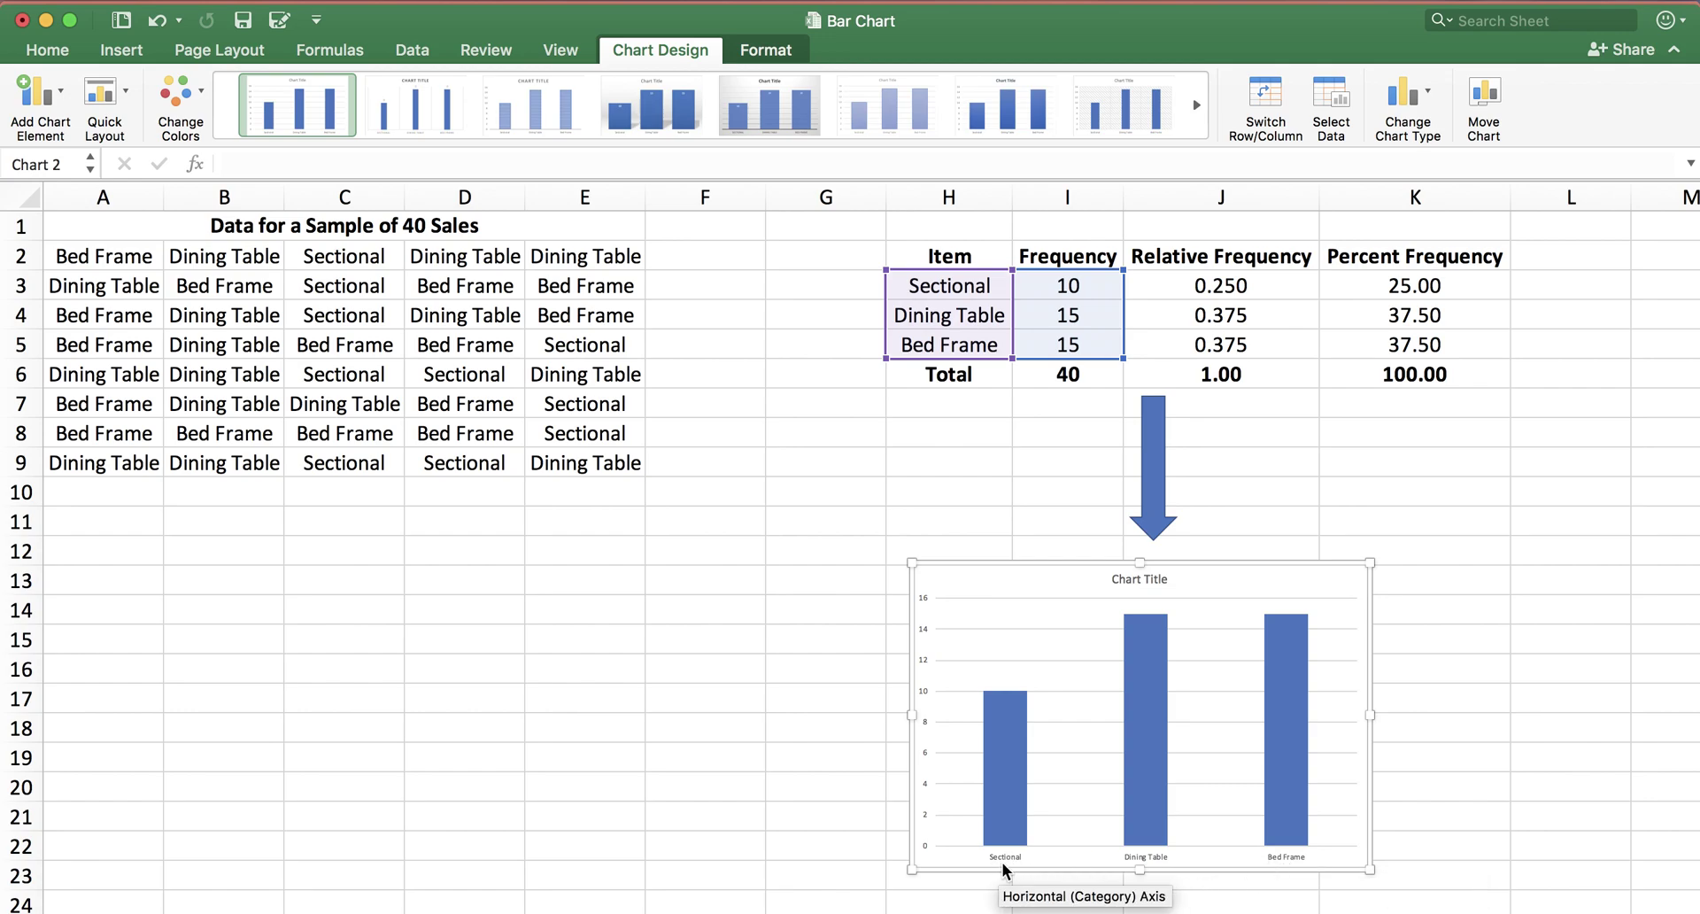
Step: Move the chart title down slightly and change its text to "Bar Chart"
mouse_move(1007, 831)
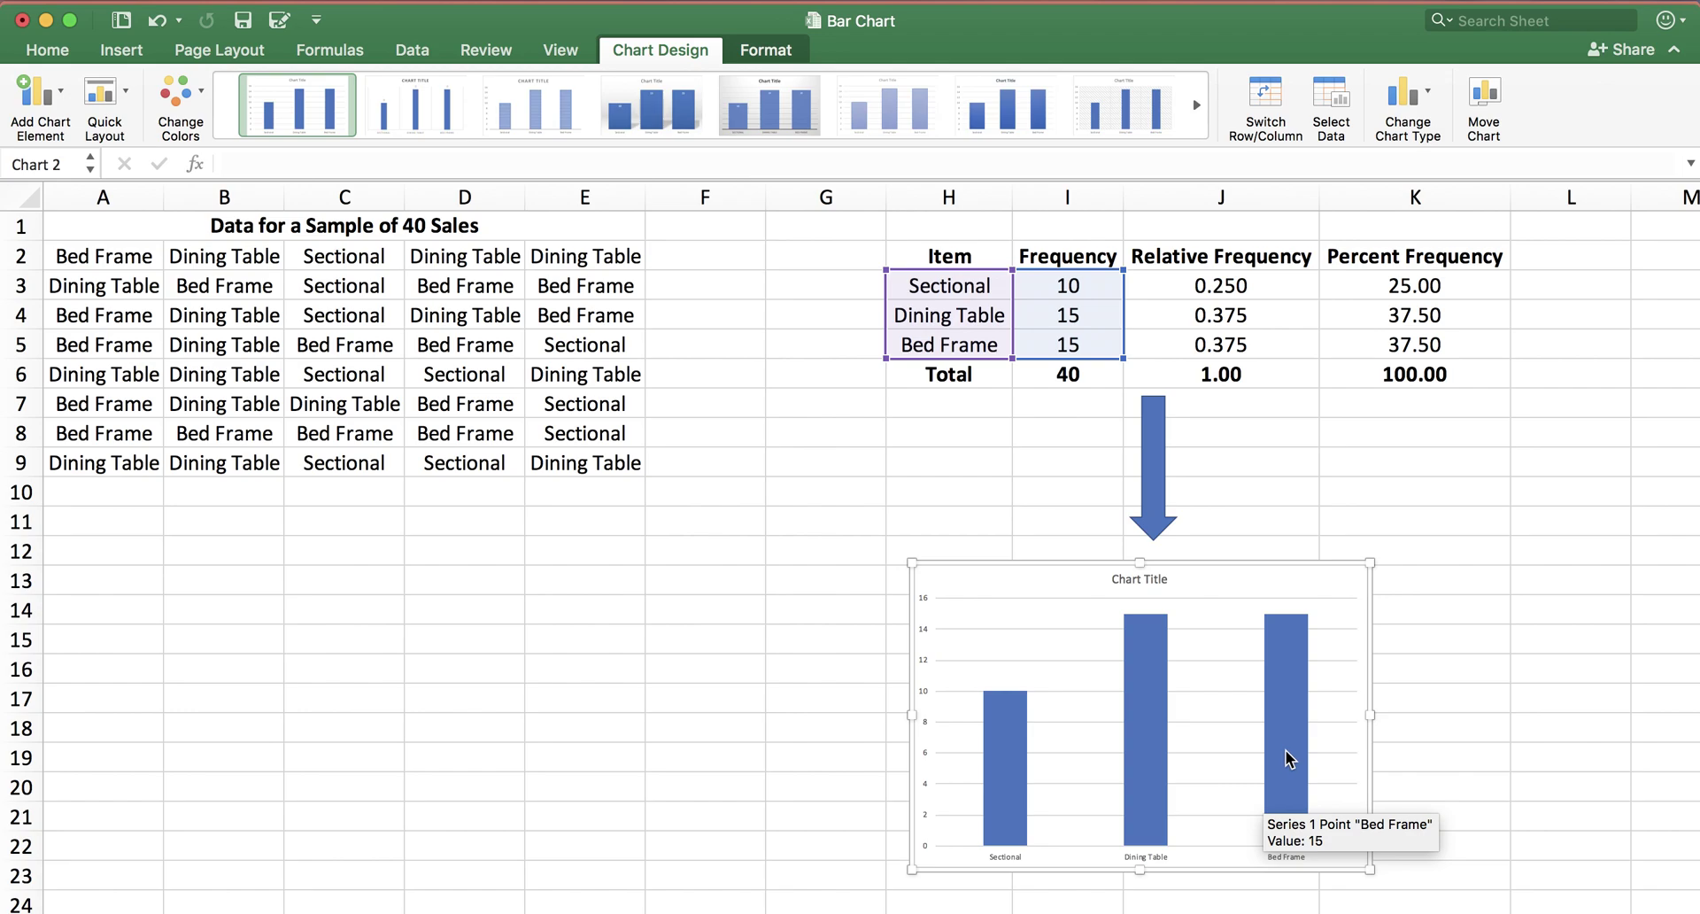
click(1142, 578)
drag(1144, 577, 1142, 585)
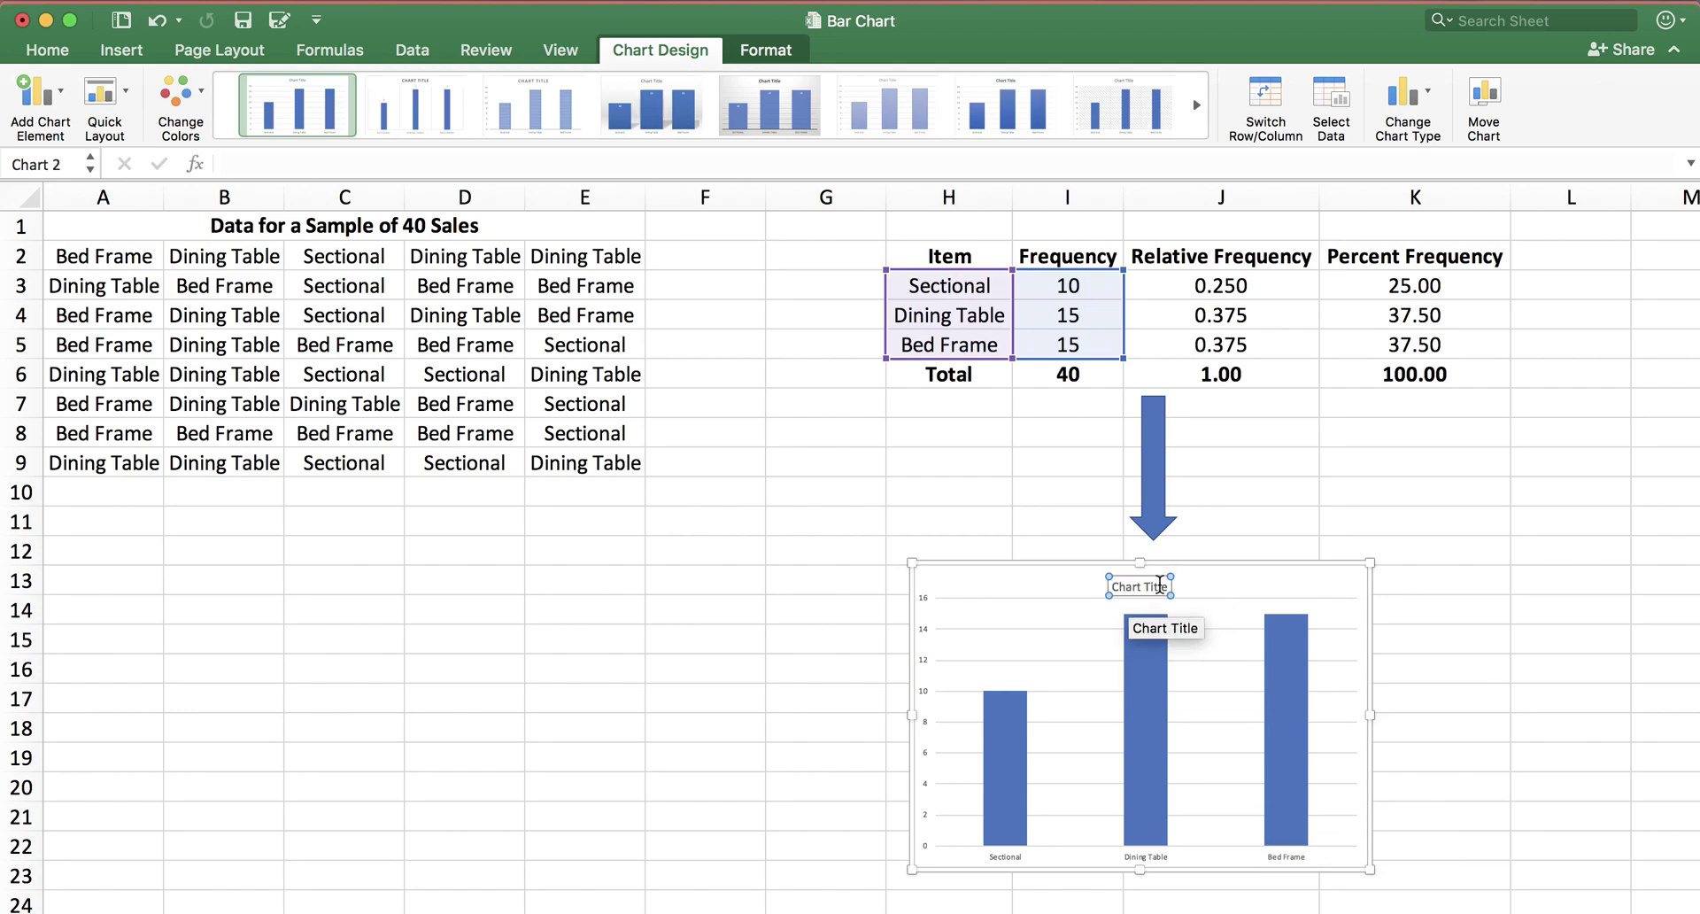
click(1155, 580)
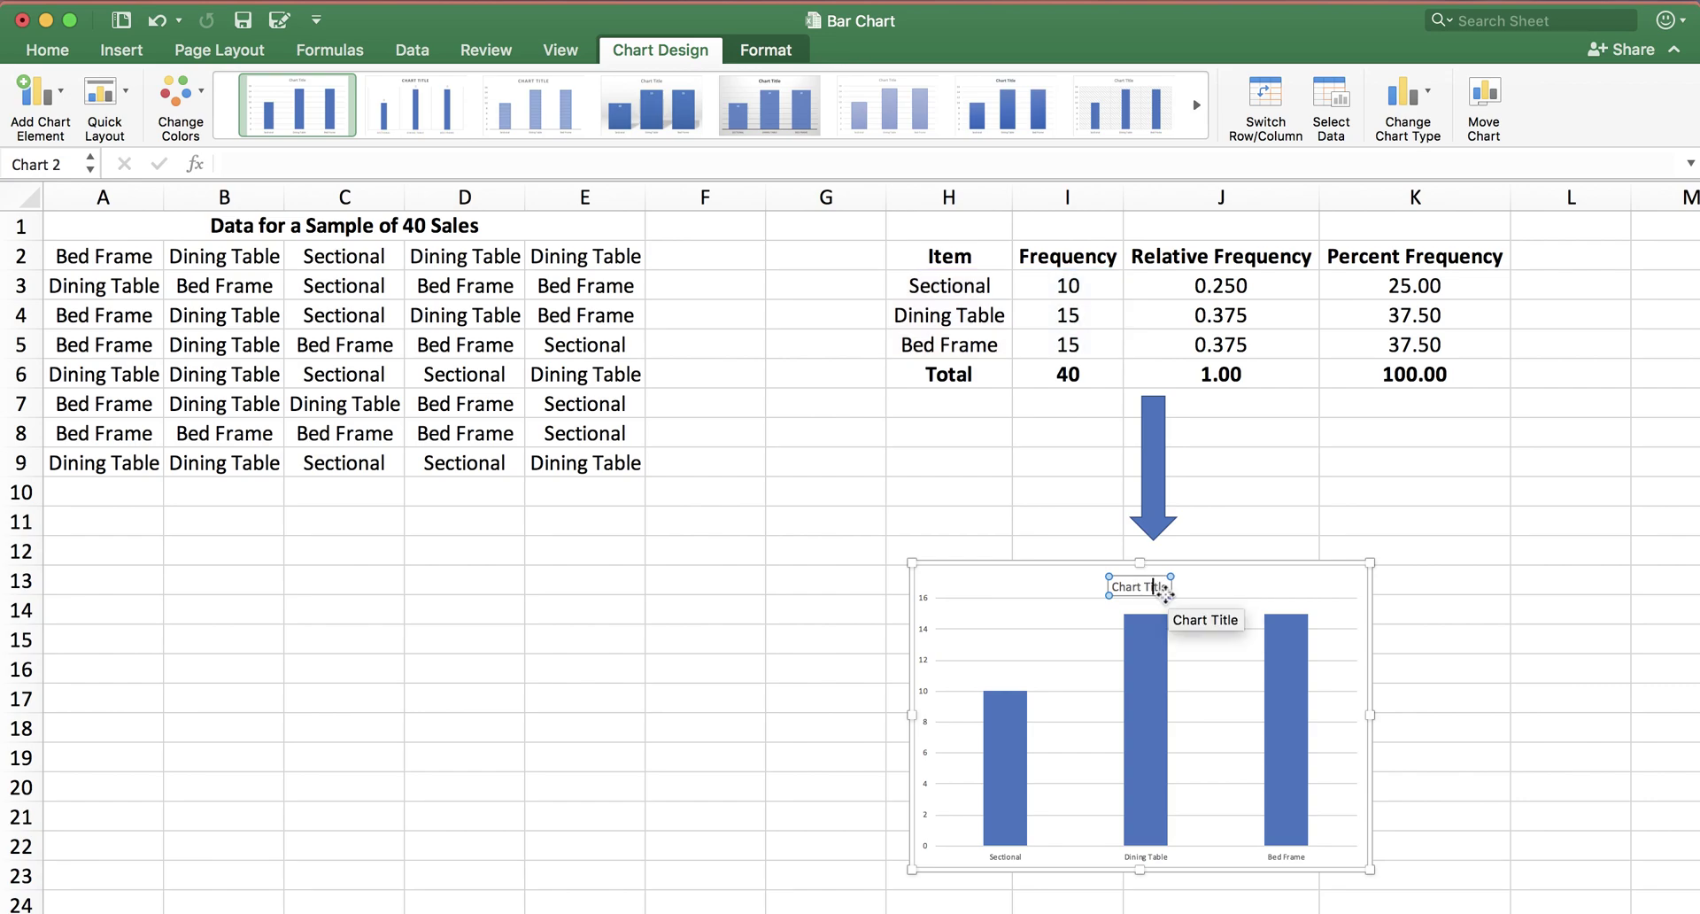
key(super+a)
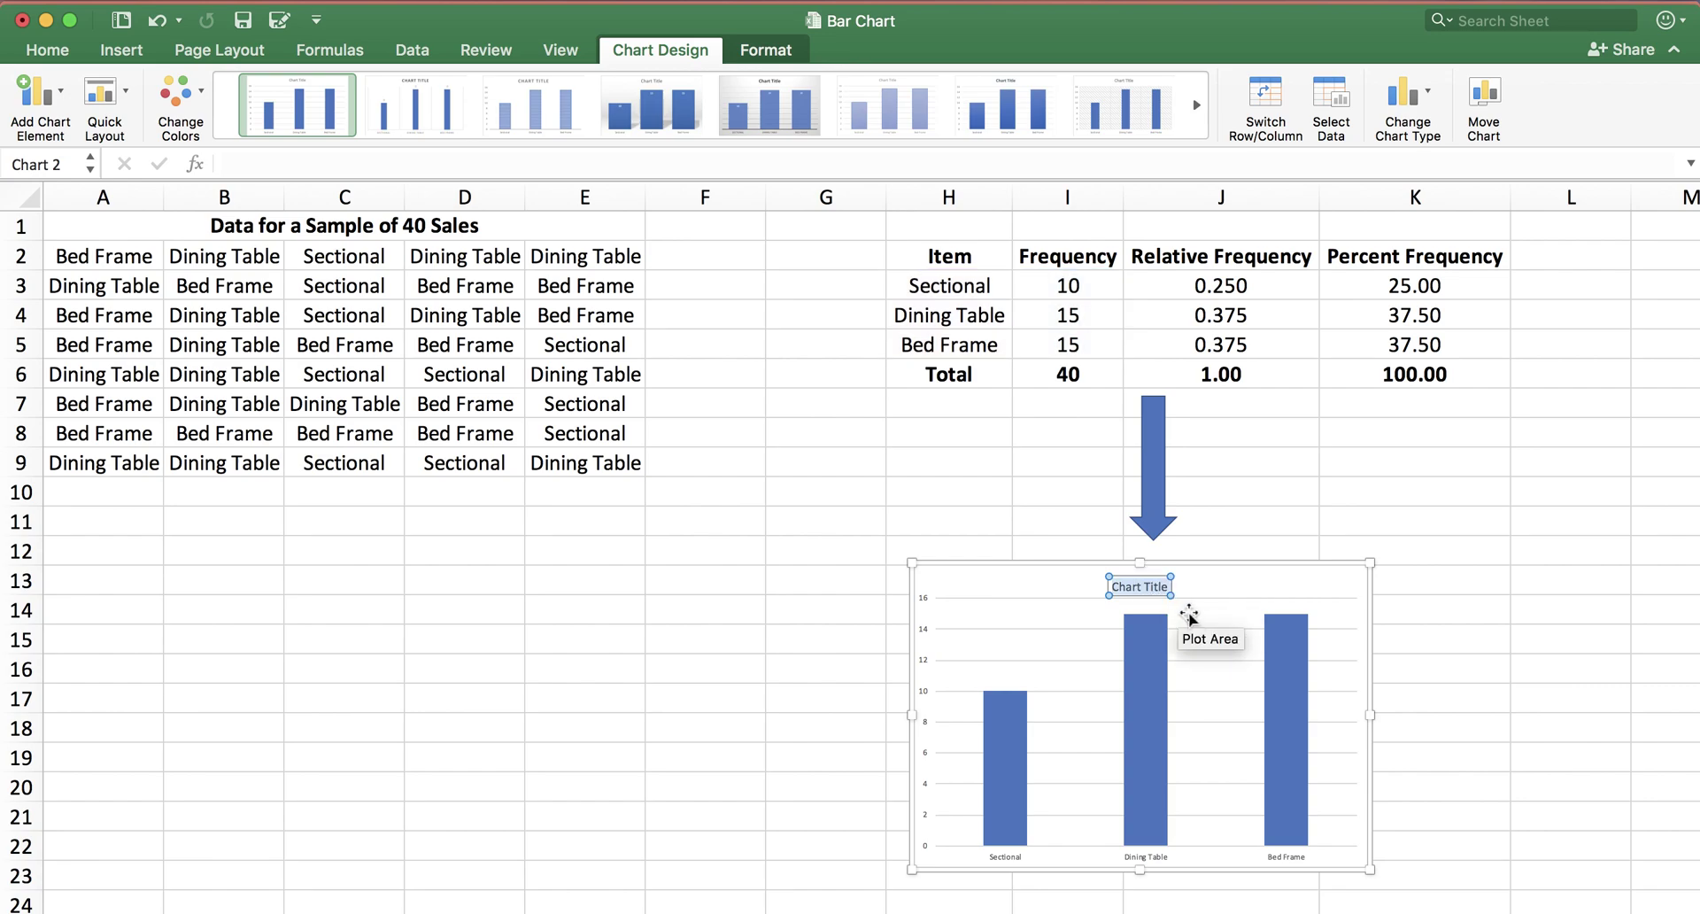
text(Bar)
text(Chart)
click(1195, 577)
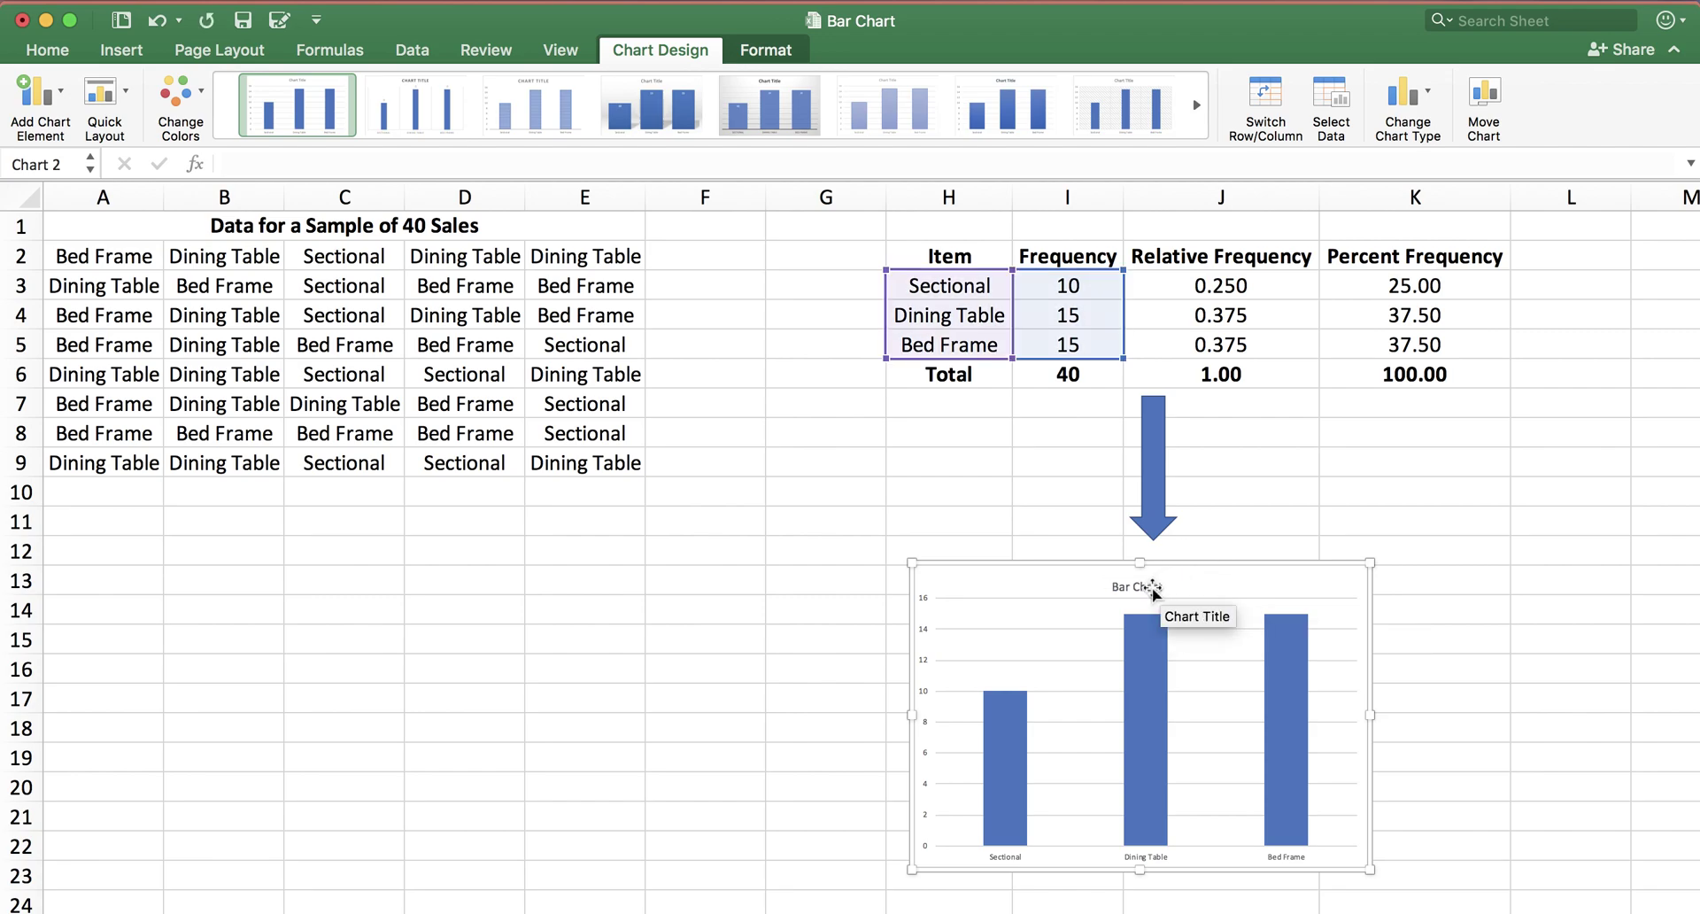